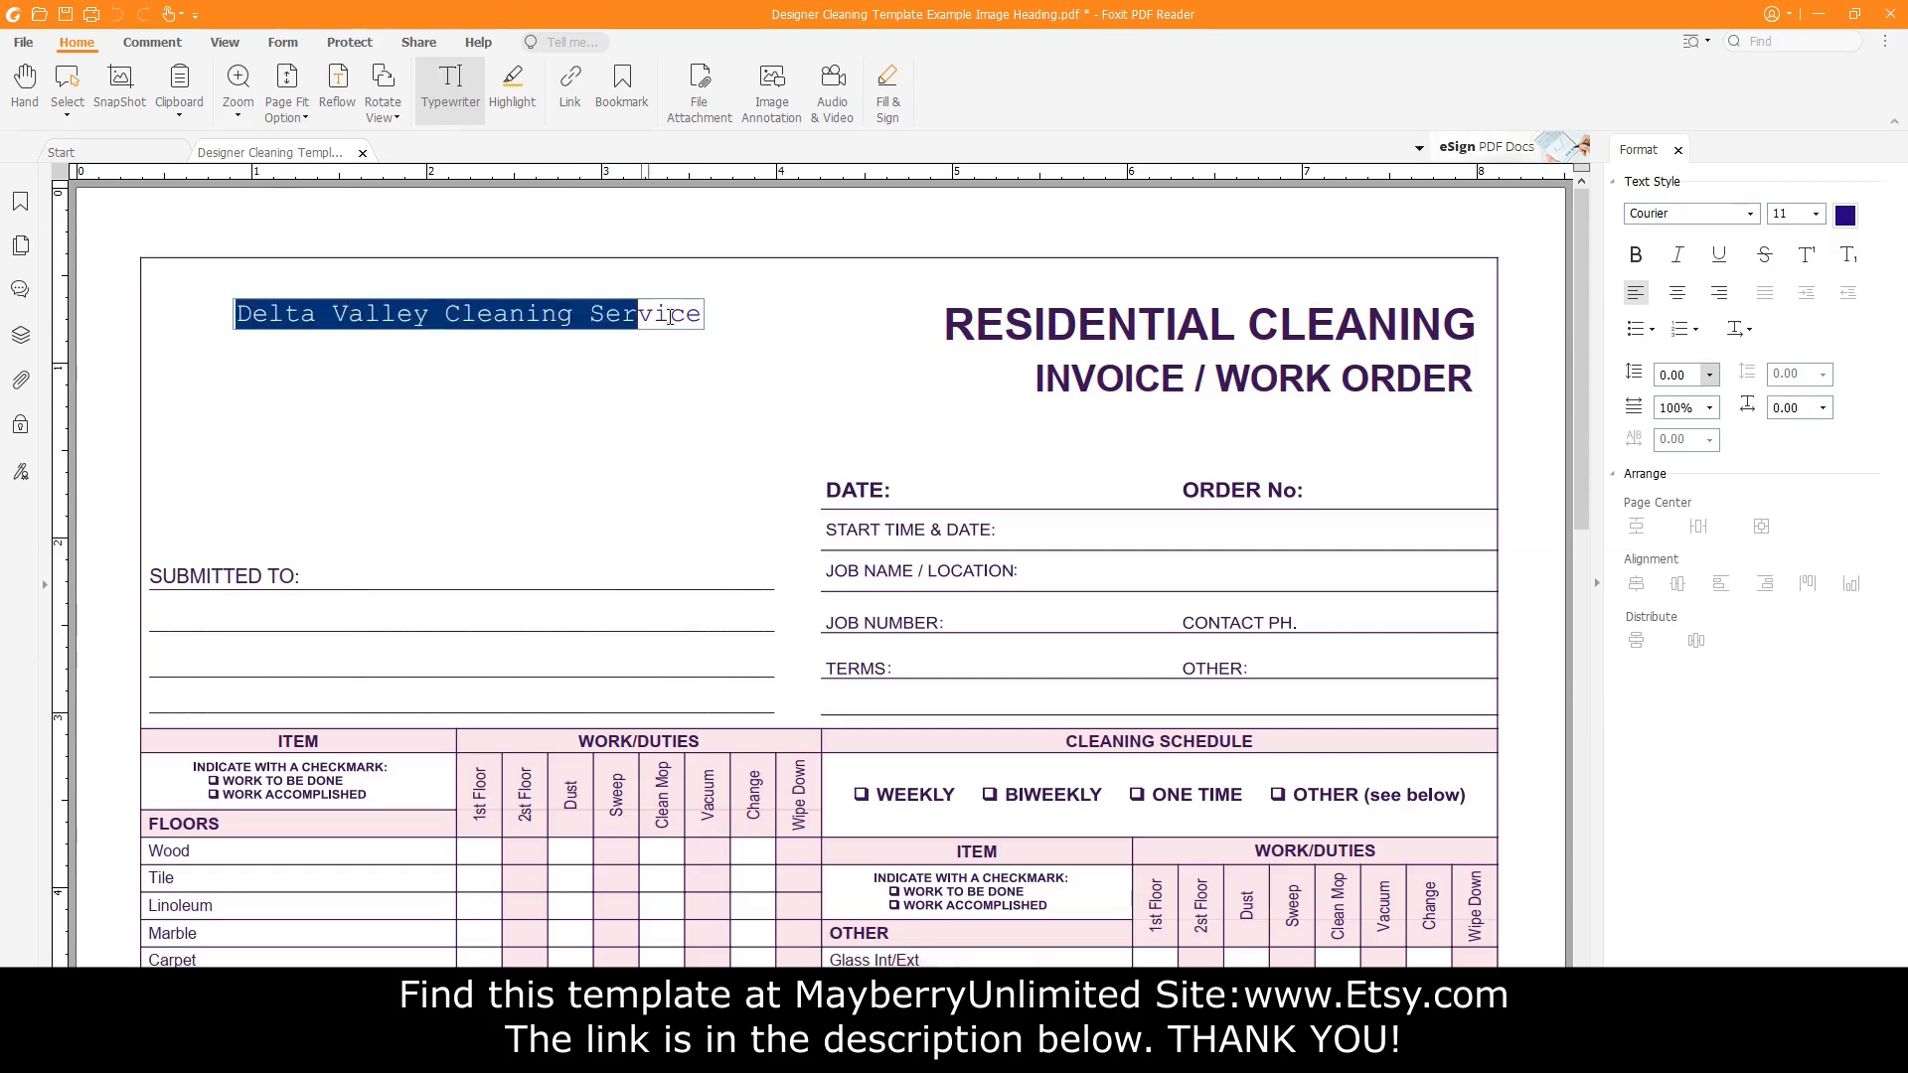
Set the 'Delta Valley Cleaning Service' heading to the Alex Brush font at size 22.
left_click(1751, 217)
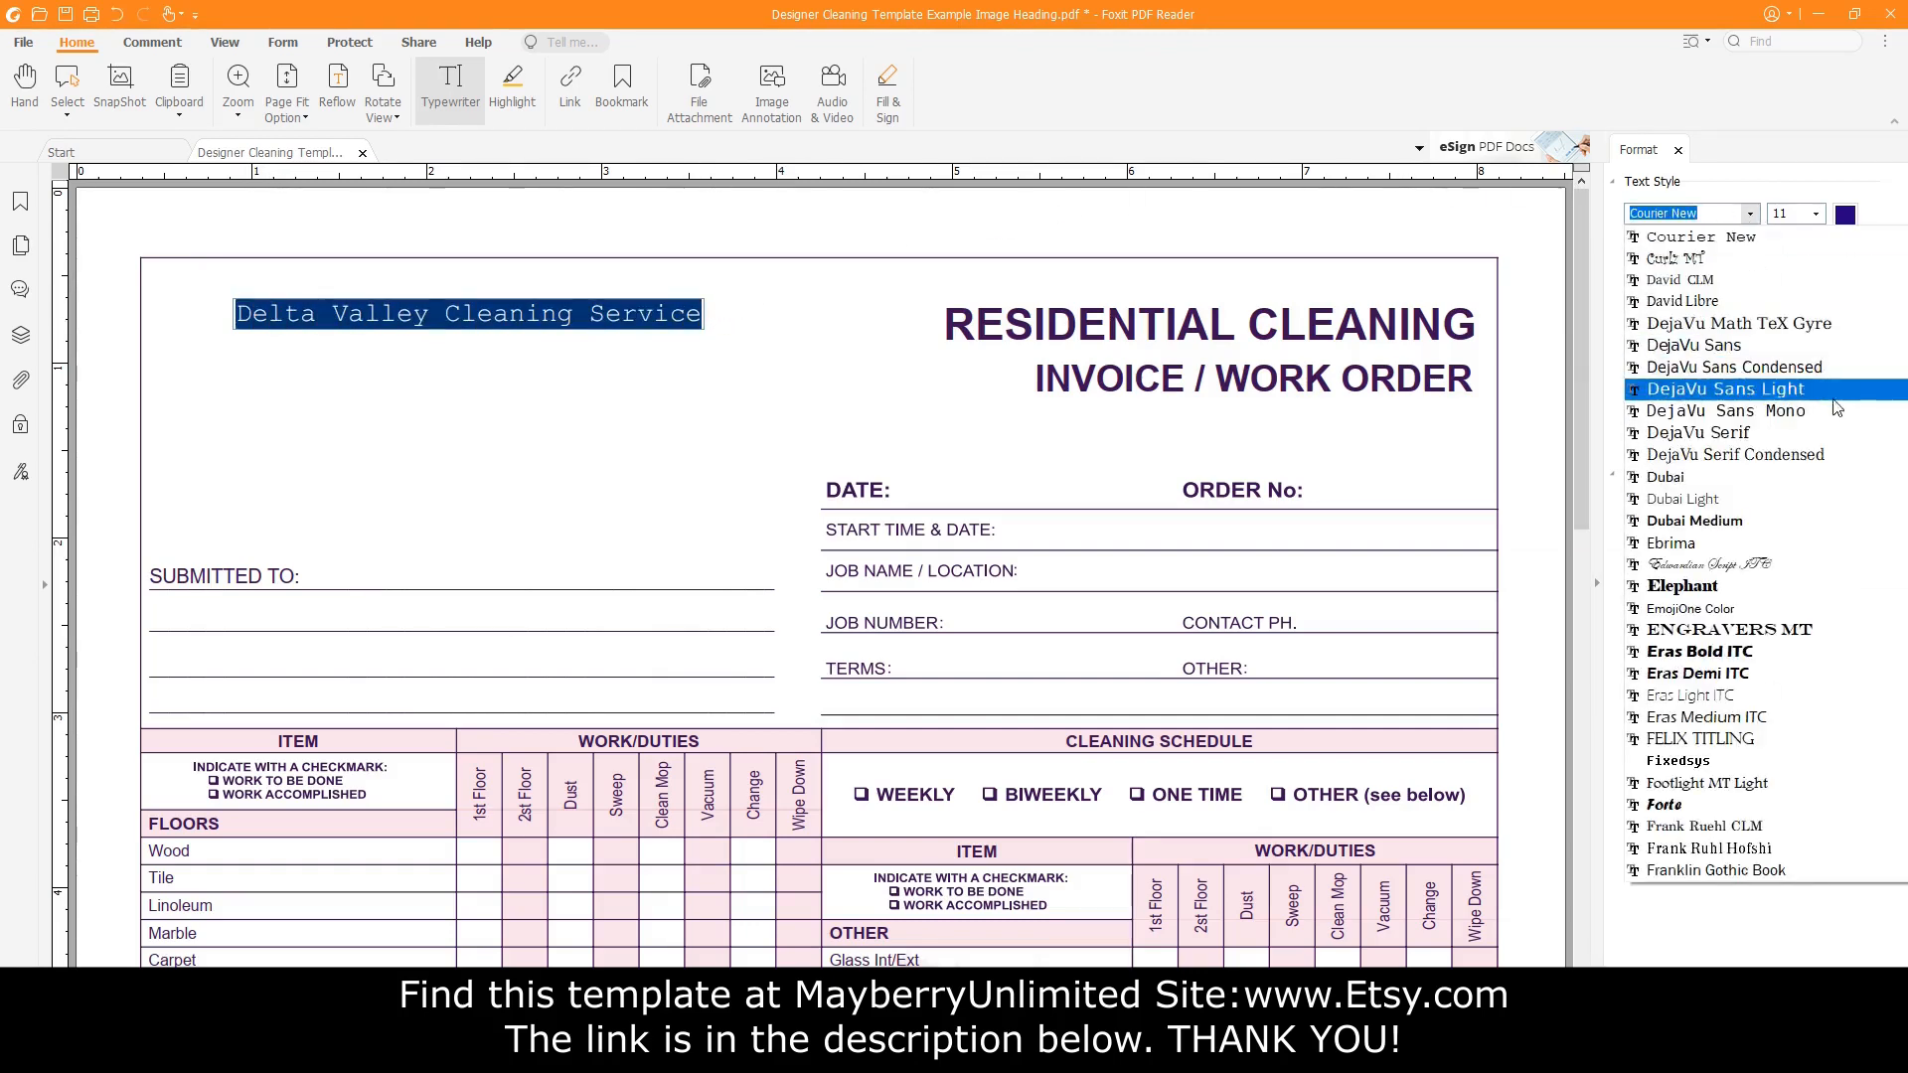
scroll(1816, 454, "up", 20)
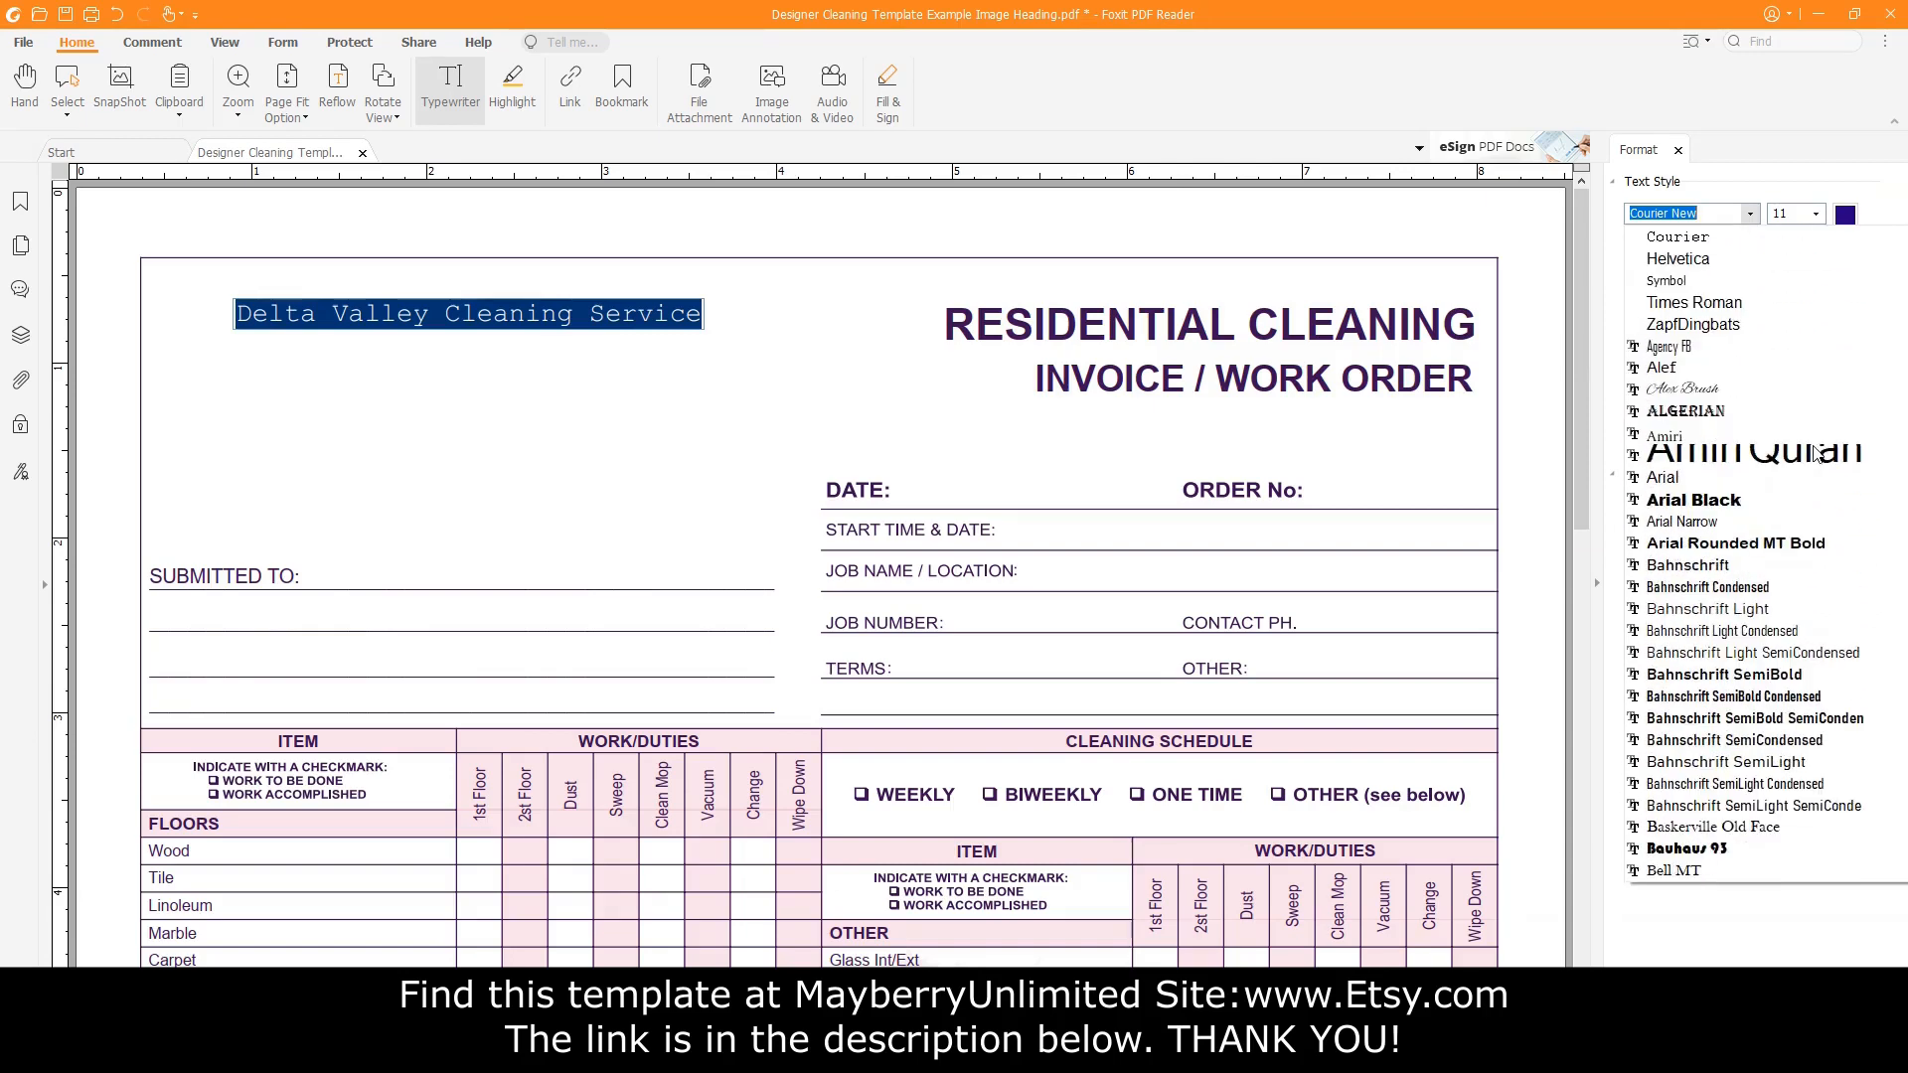
left_click(1741, 392)
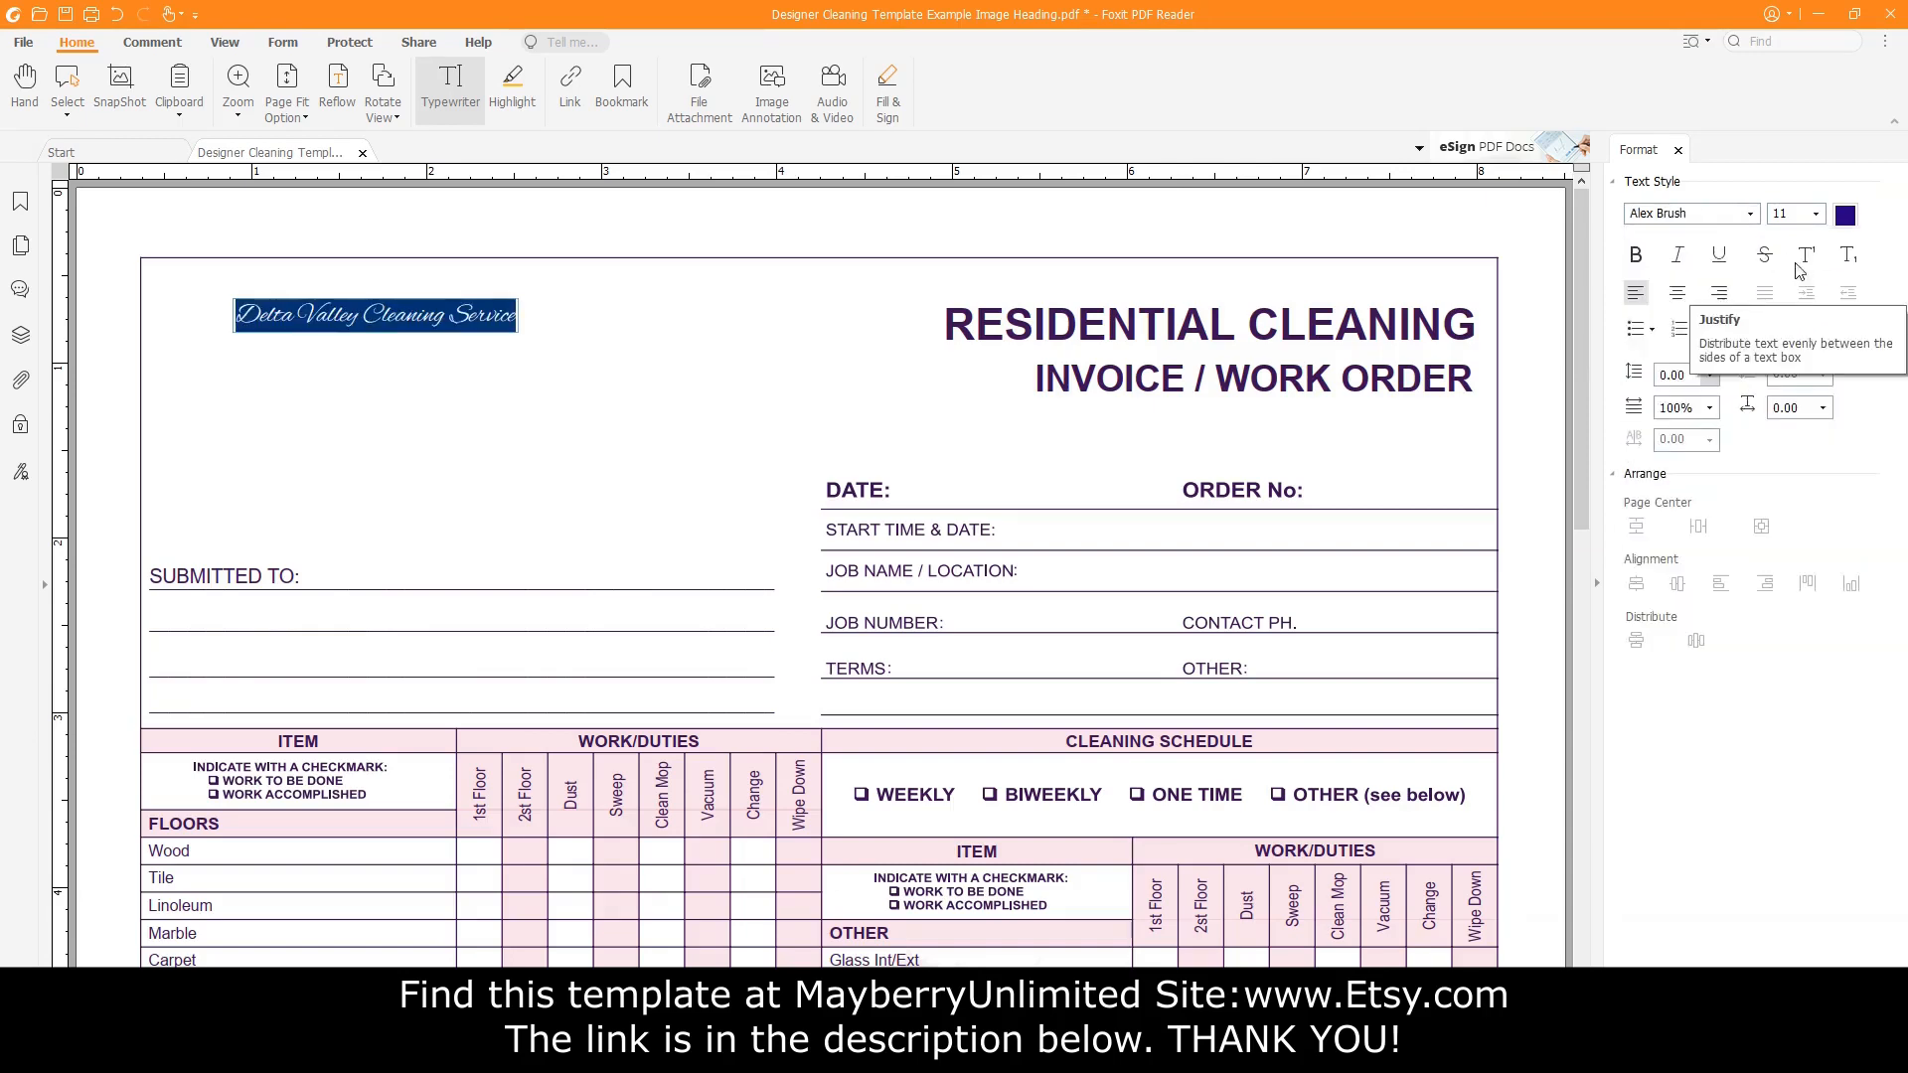
left_click(1815, 213)
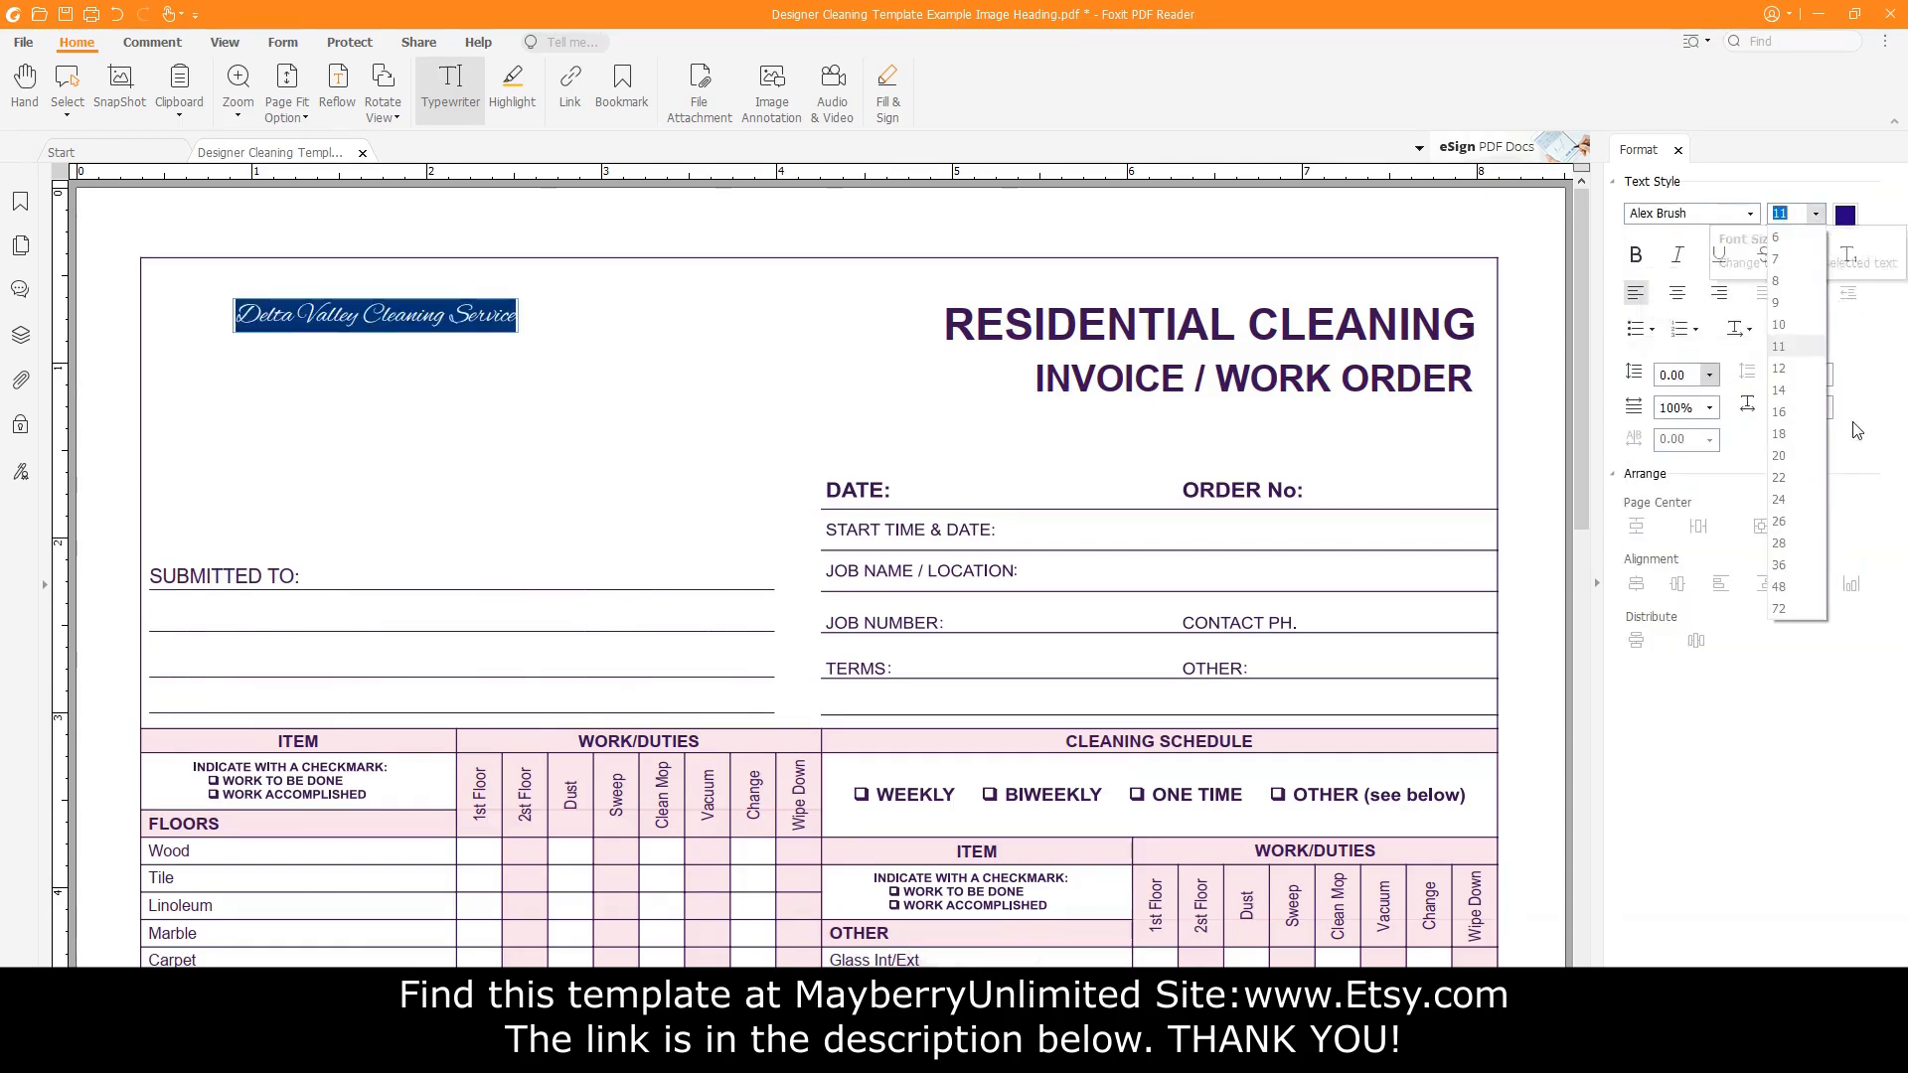
left_click(1784, 477)
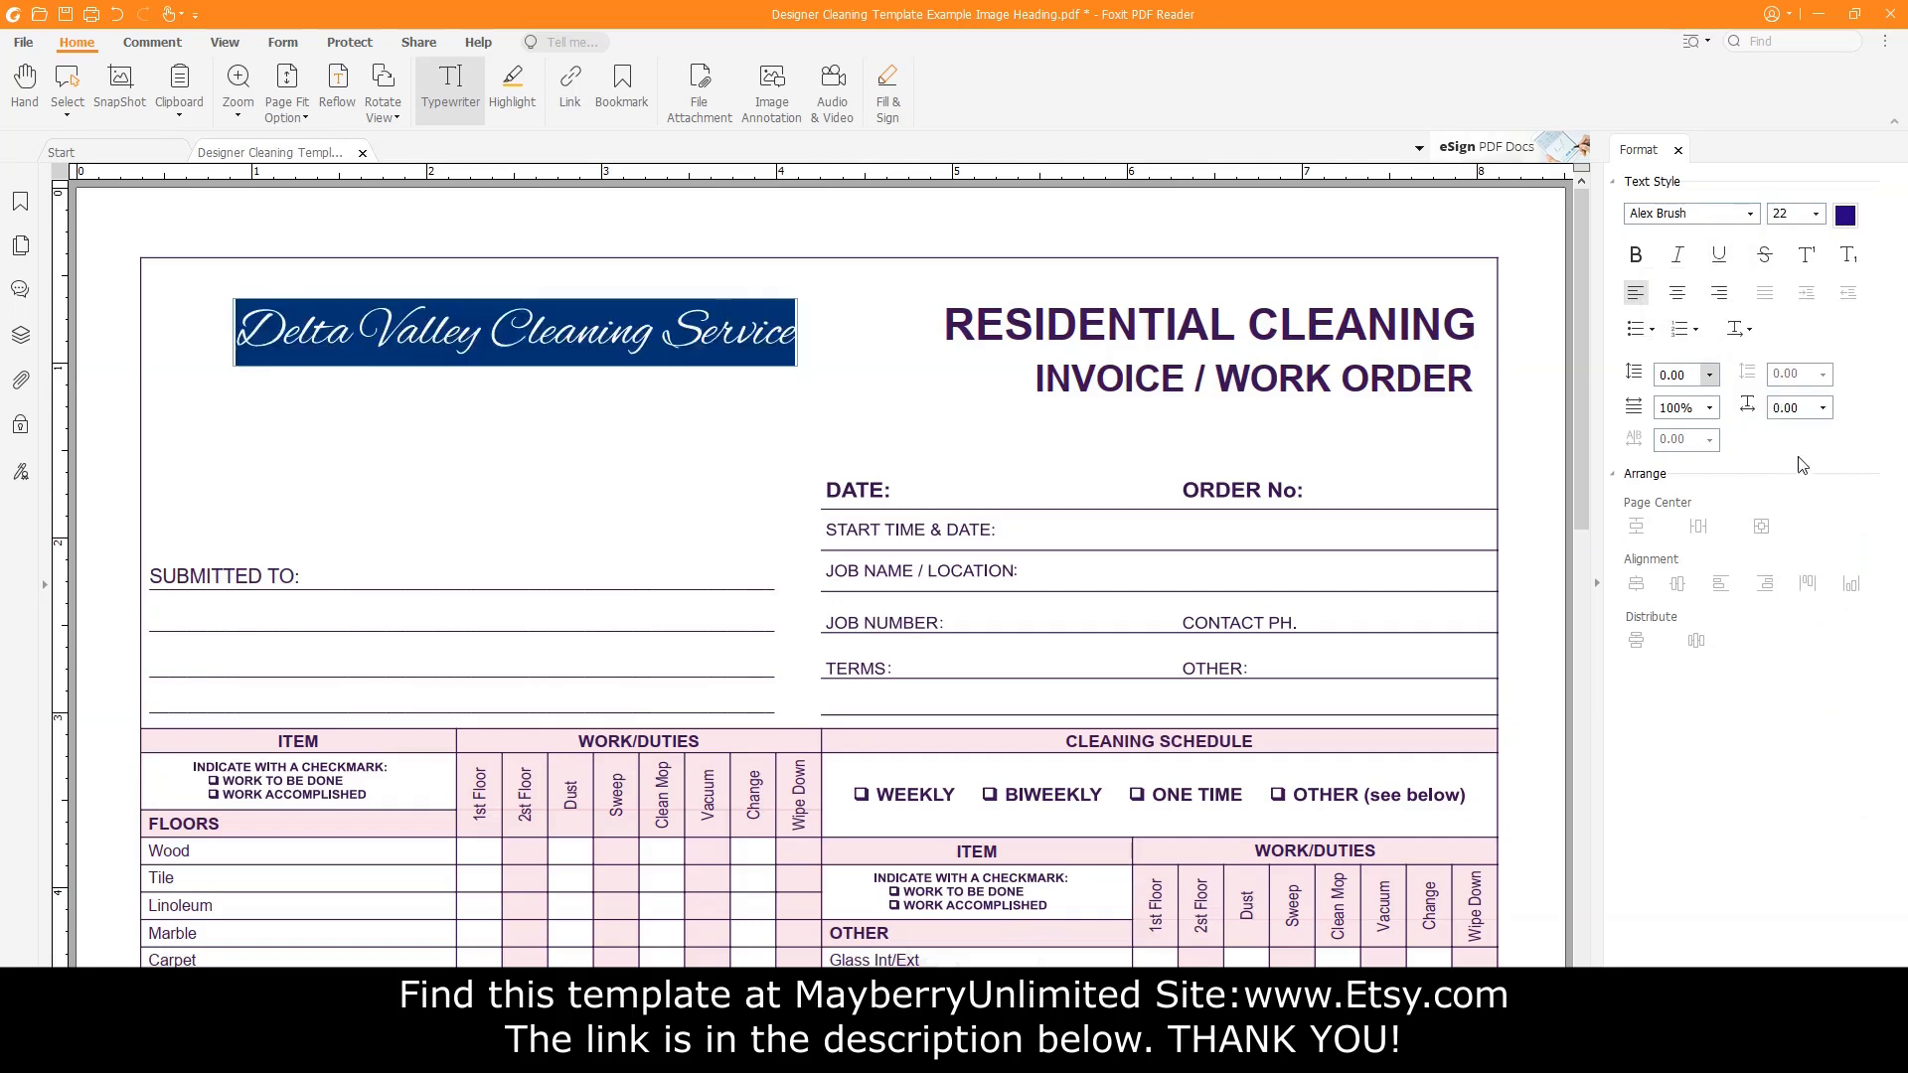
Color the heading text a custom dark purple: Red 60, Green 16, Blue 83.
left_click(1845, 216)
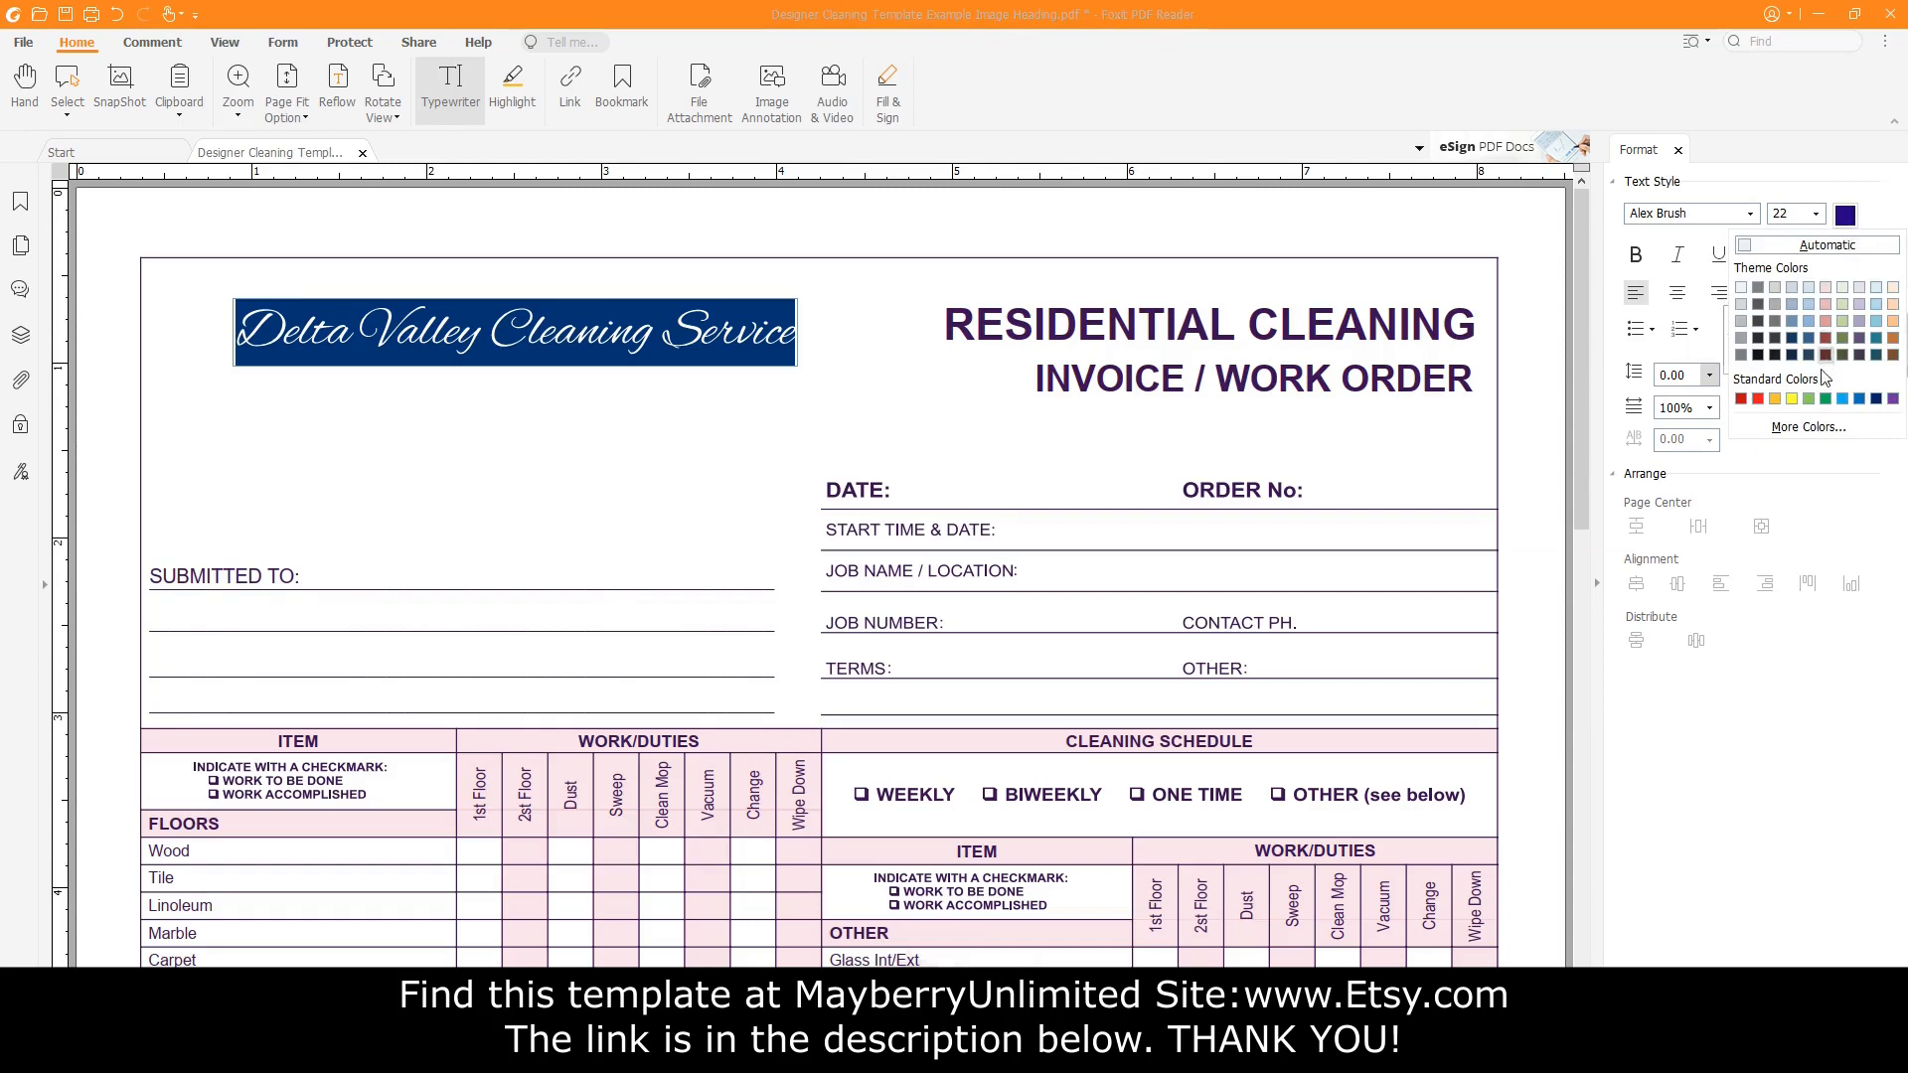
left_click(1808, 427)
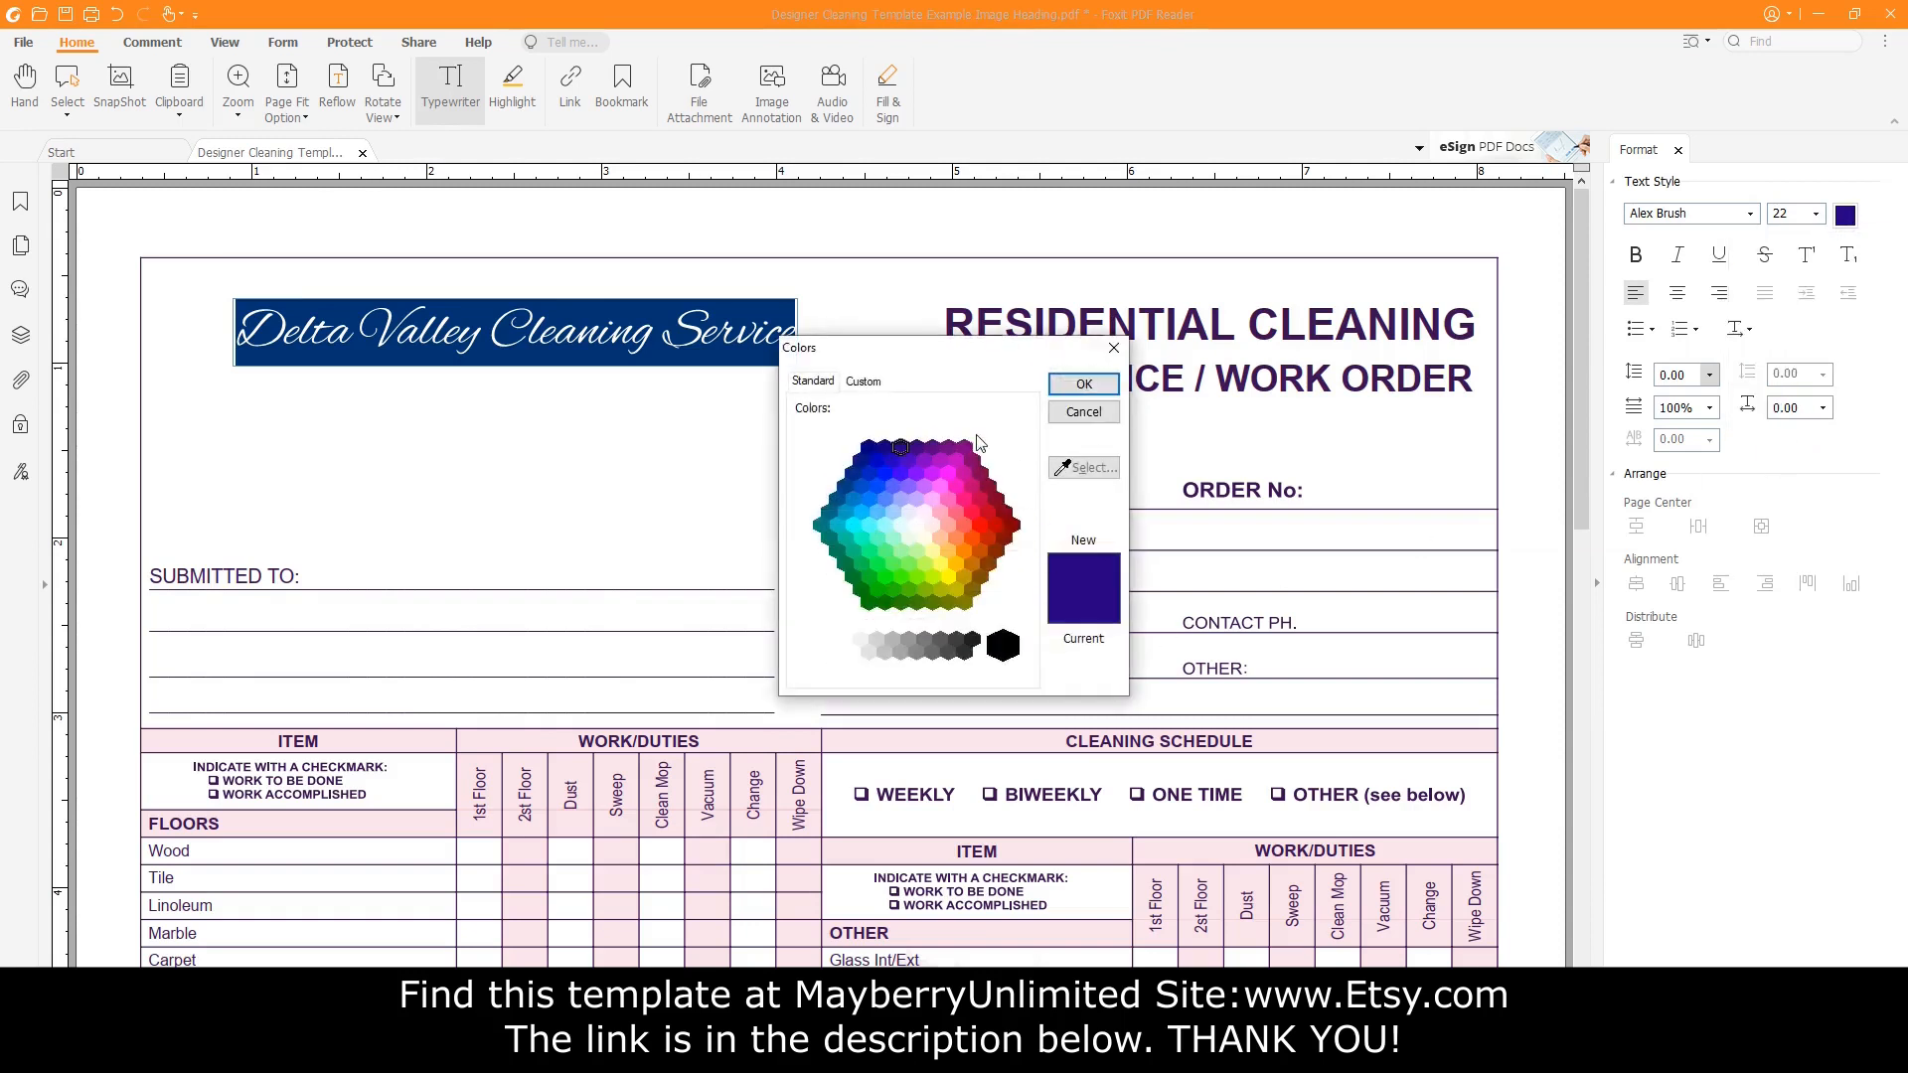
left_click(863, 384)
double_click(964, 587)
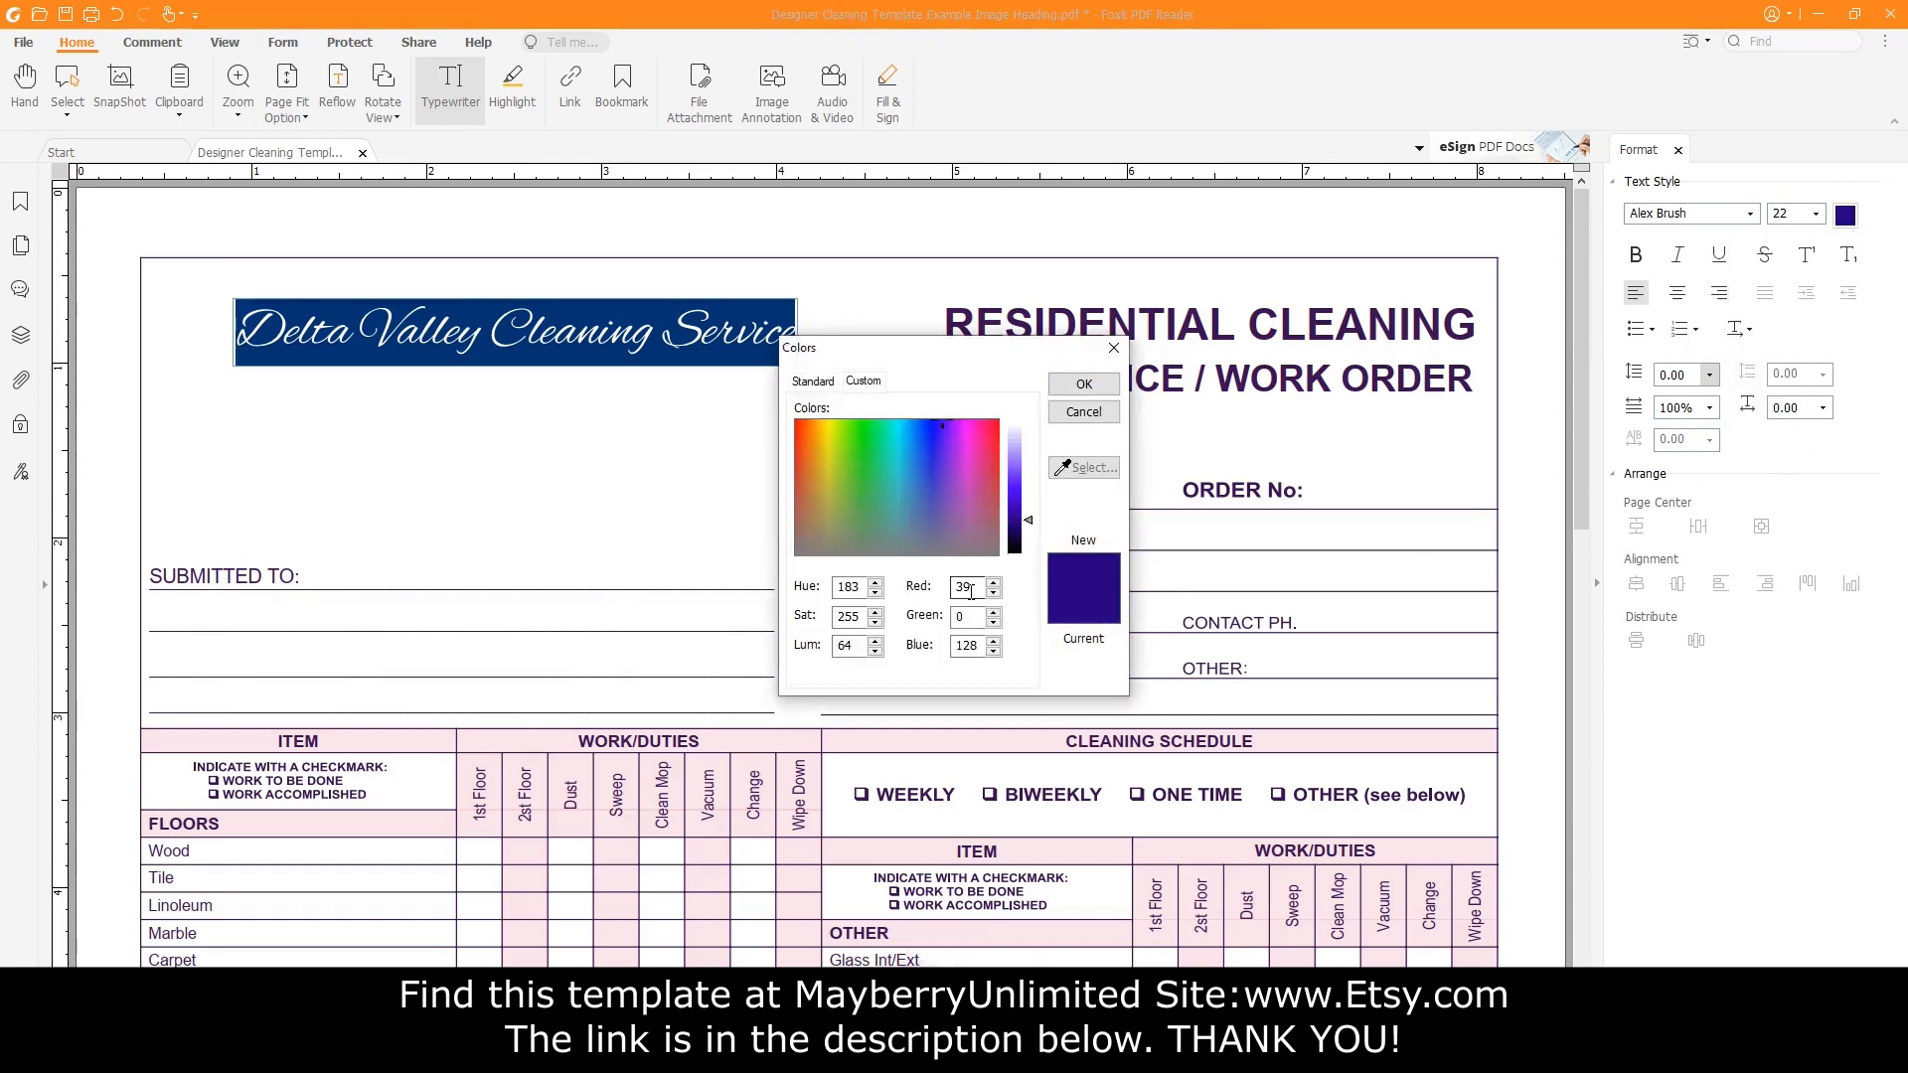
type("60")
double_click(983, 613)
type("16")
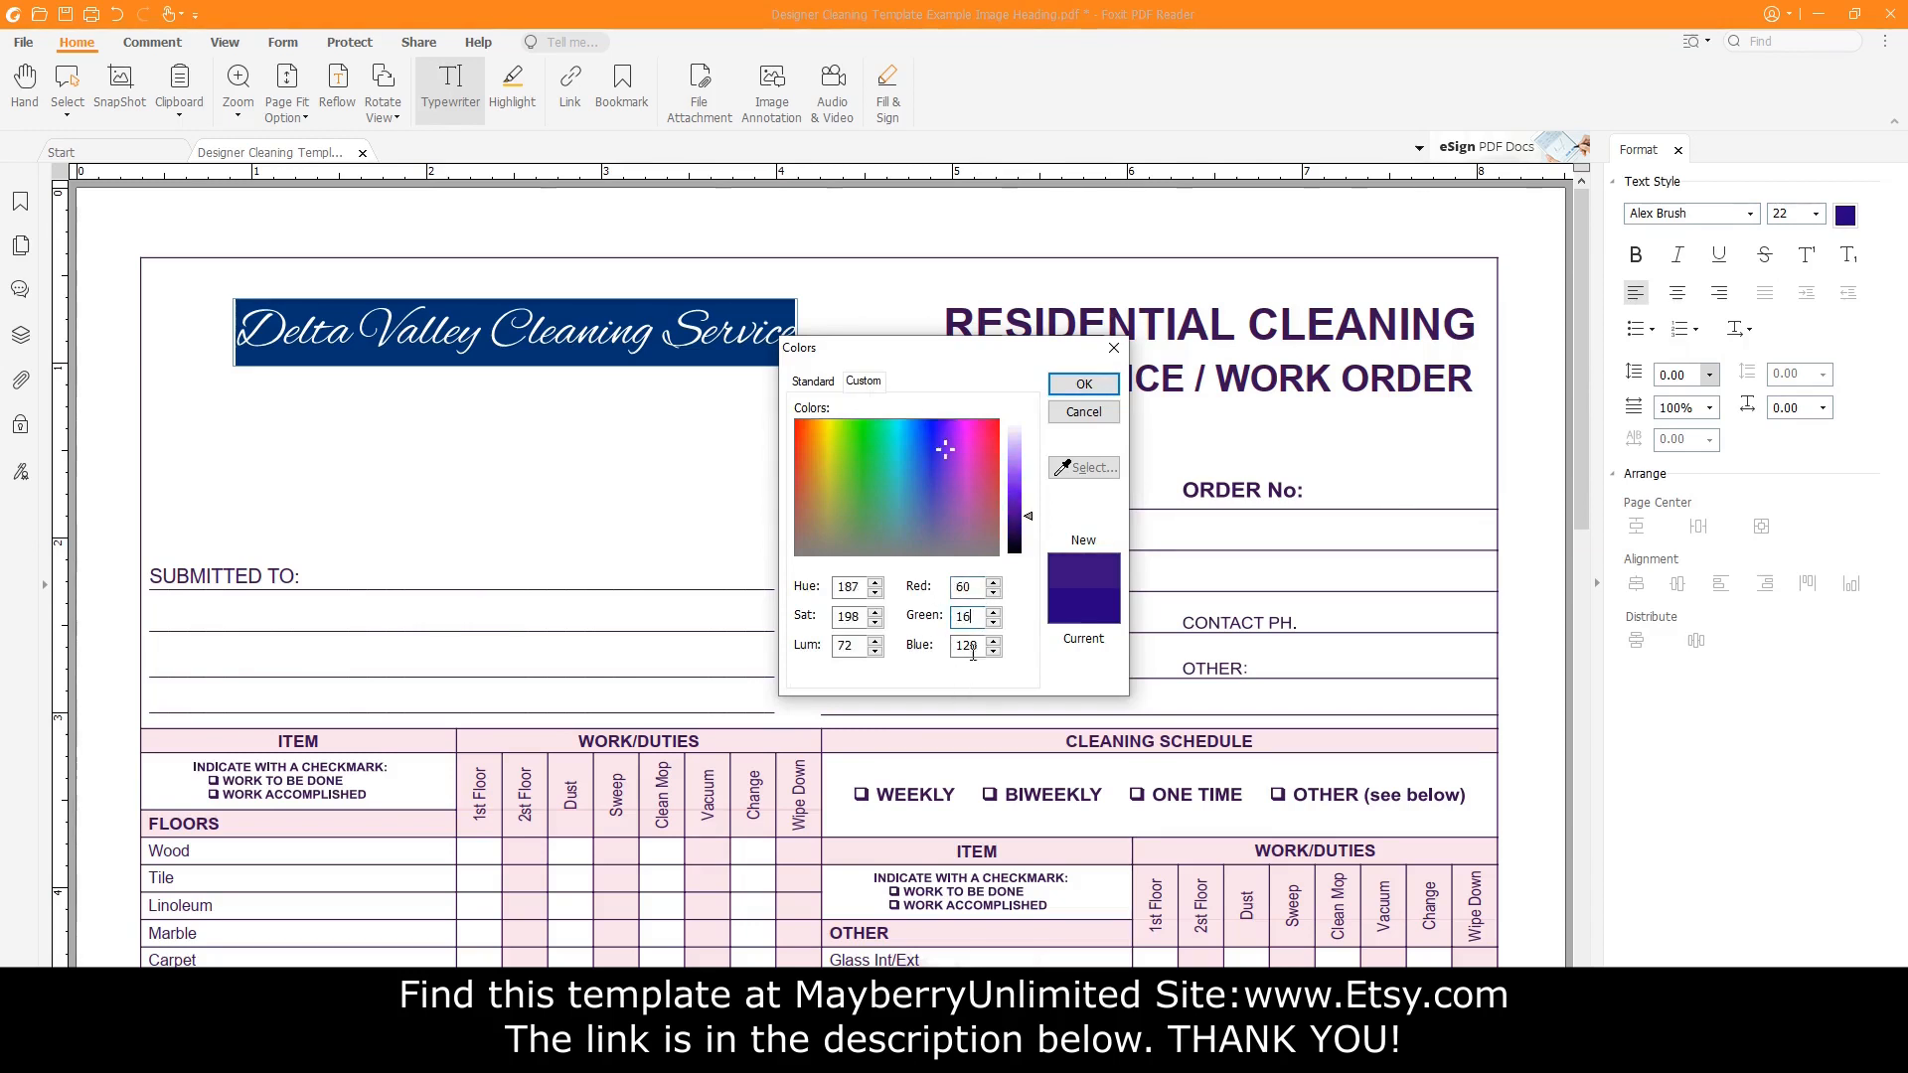
key("Tab")
type("83")
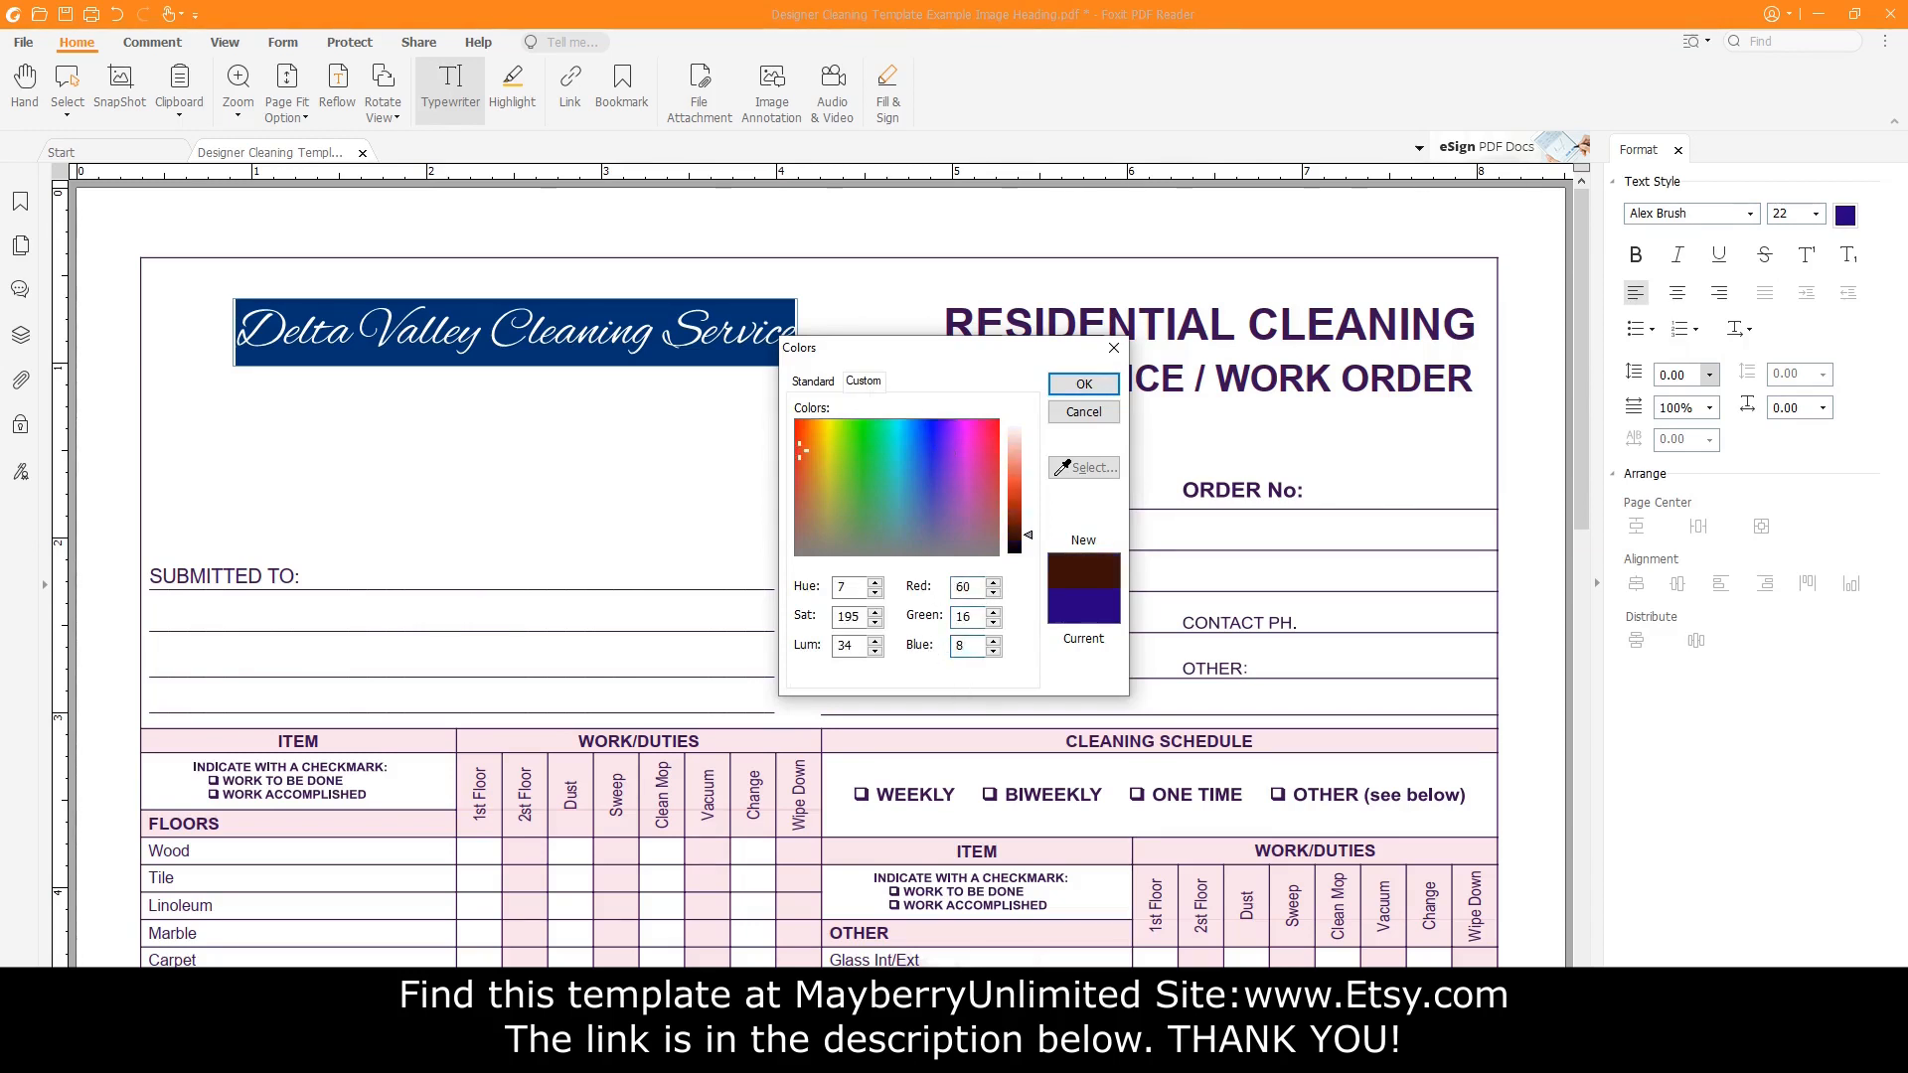
left_click(1080, 388)
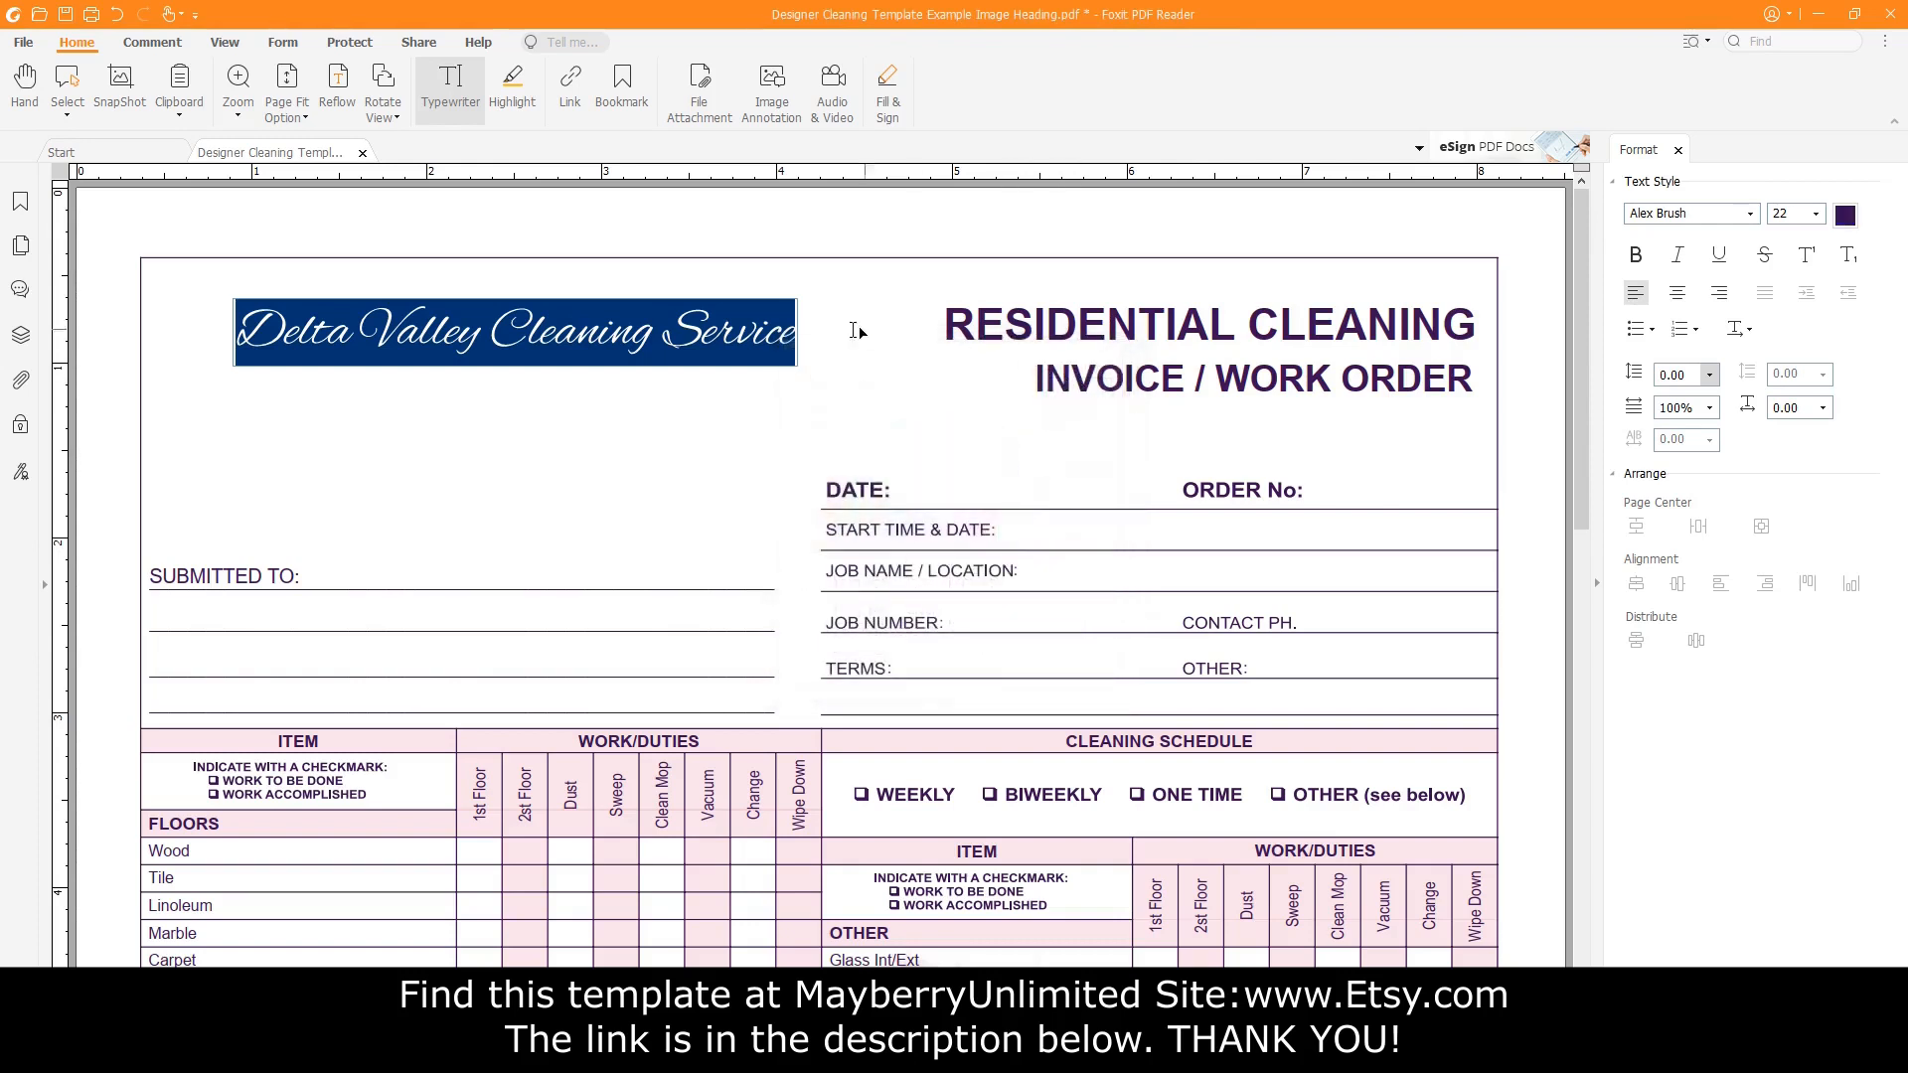
Move the script heading box slightly left and up.
left_click(25, 88)
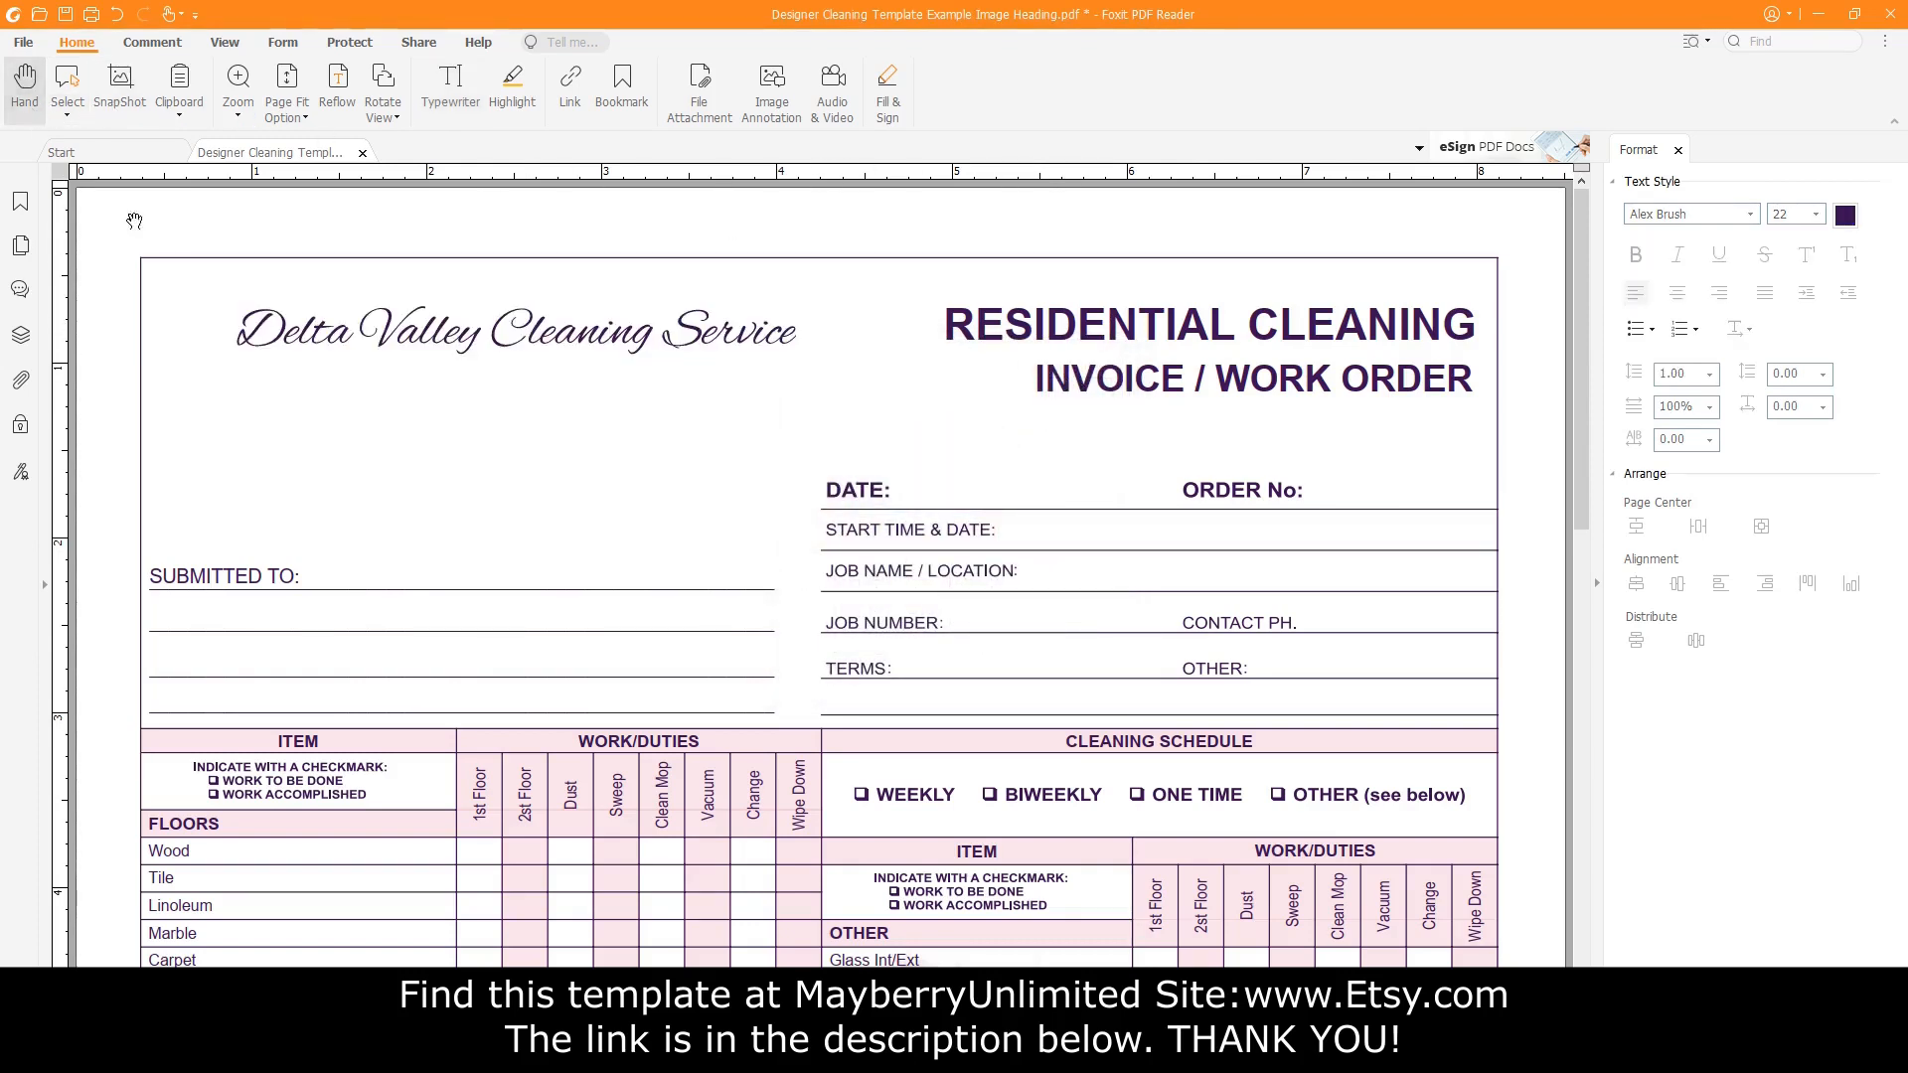
left_click(745, 346)
left_click_drag(624, 326, 579, 320)
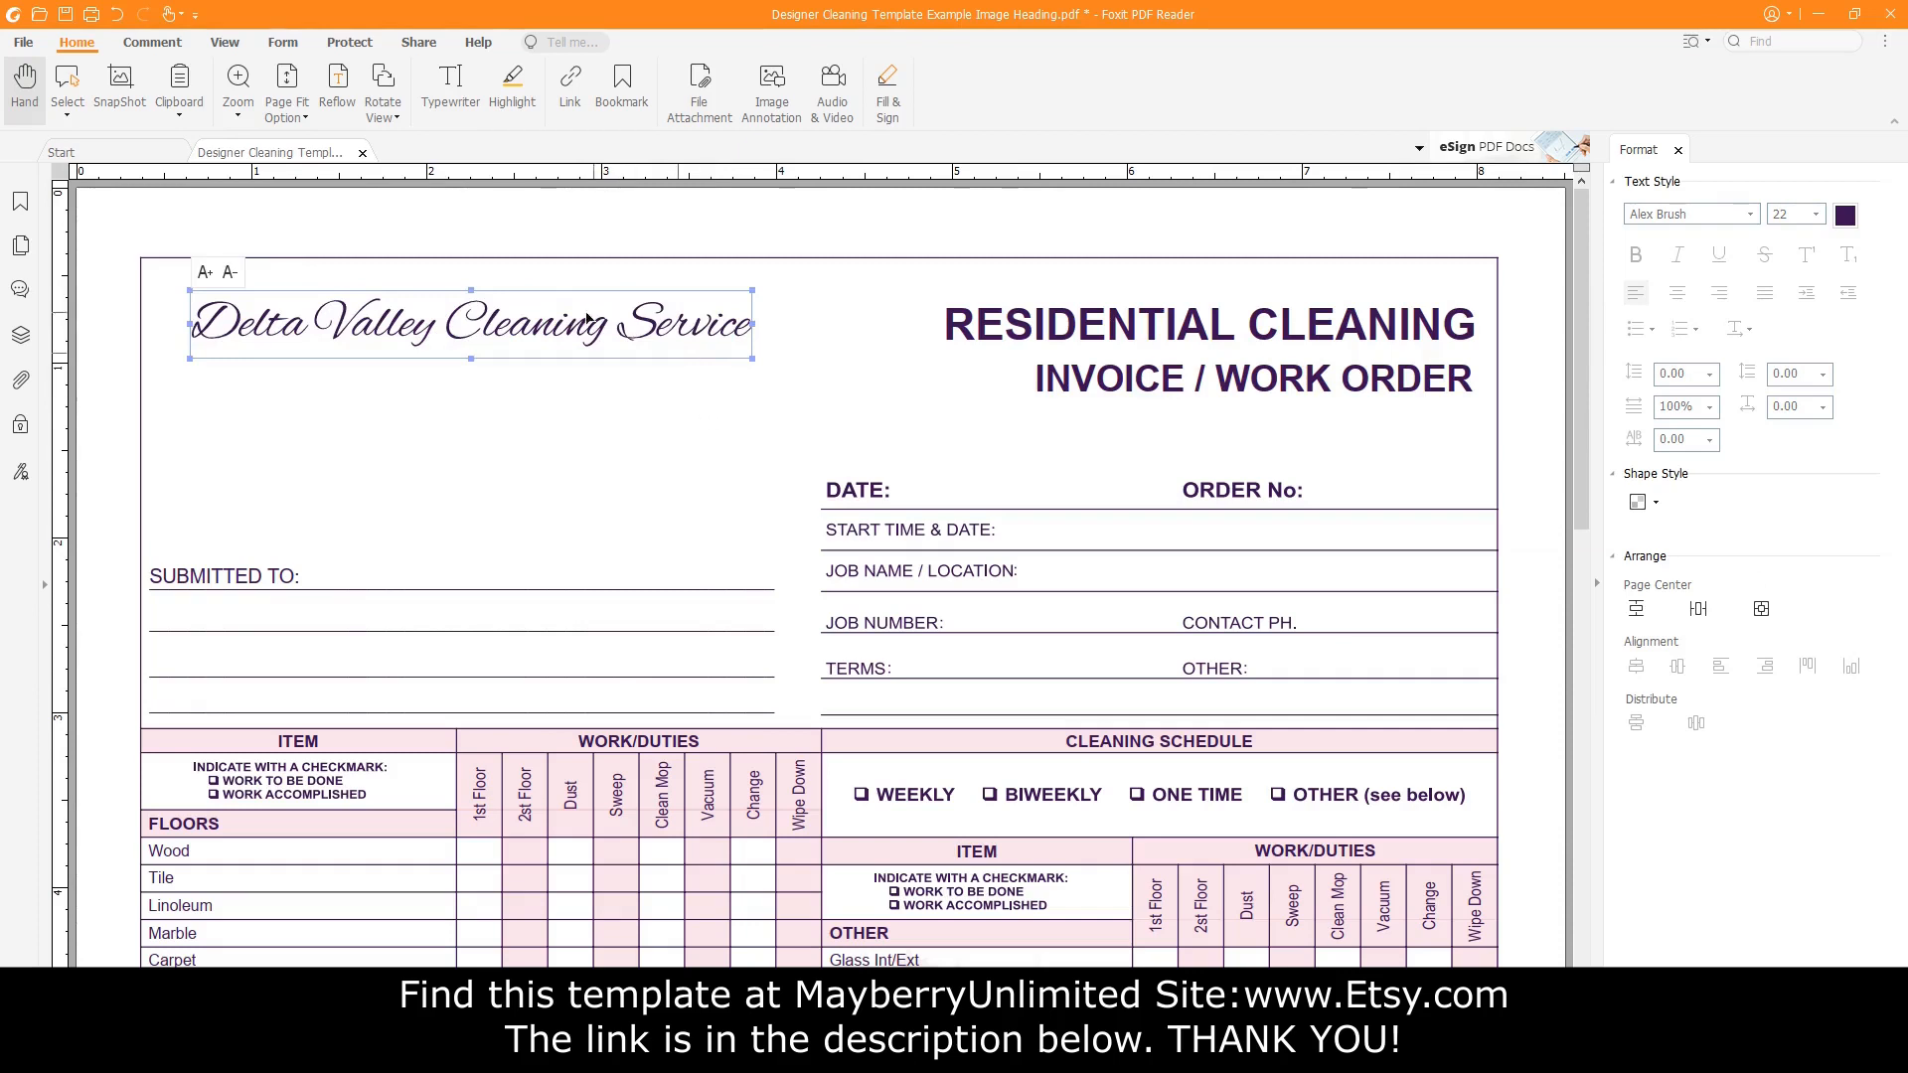
Add a '123 Any Street' text line below the heading and select it.
left_click(449, 99)
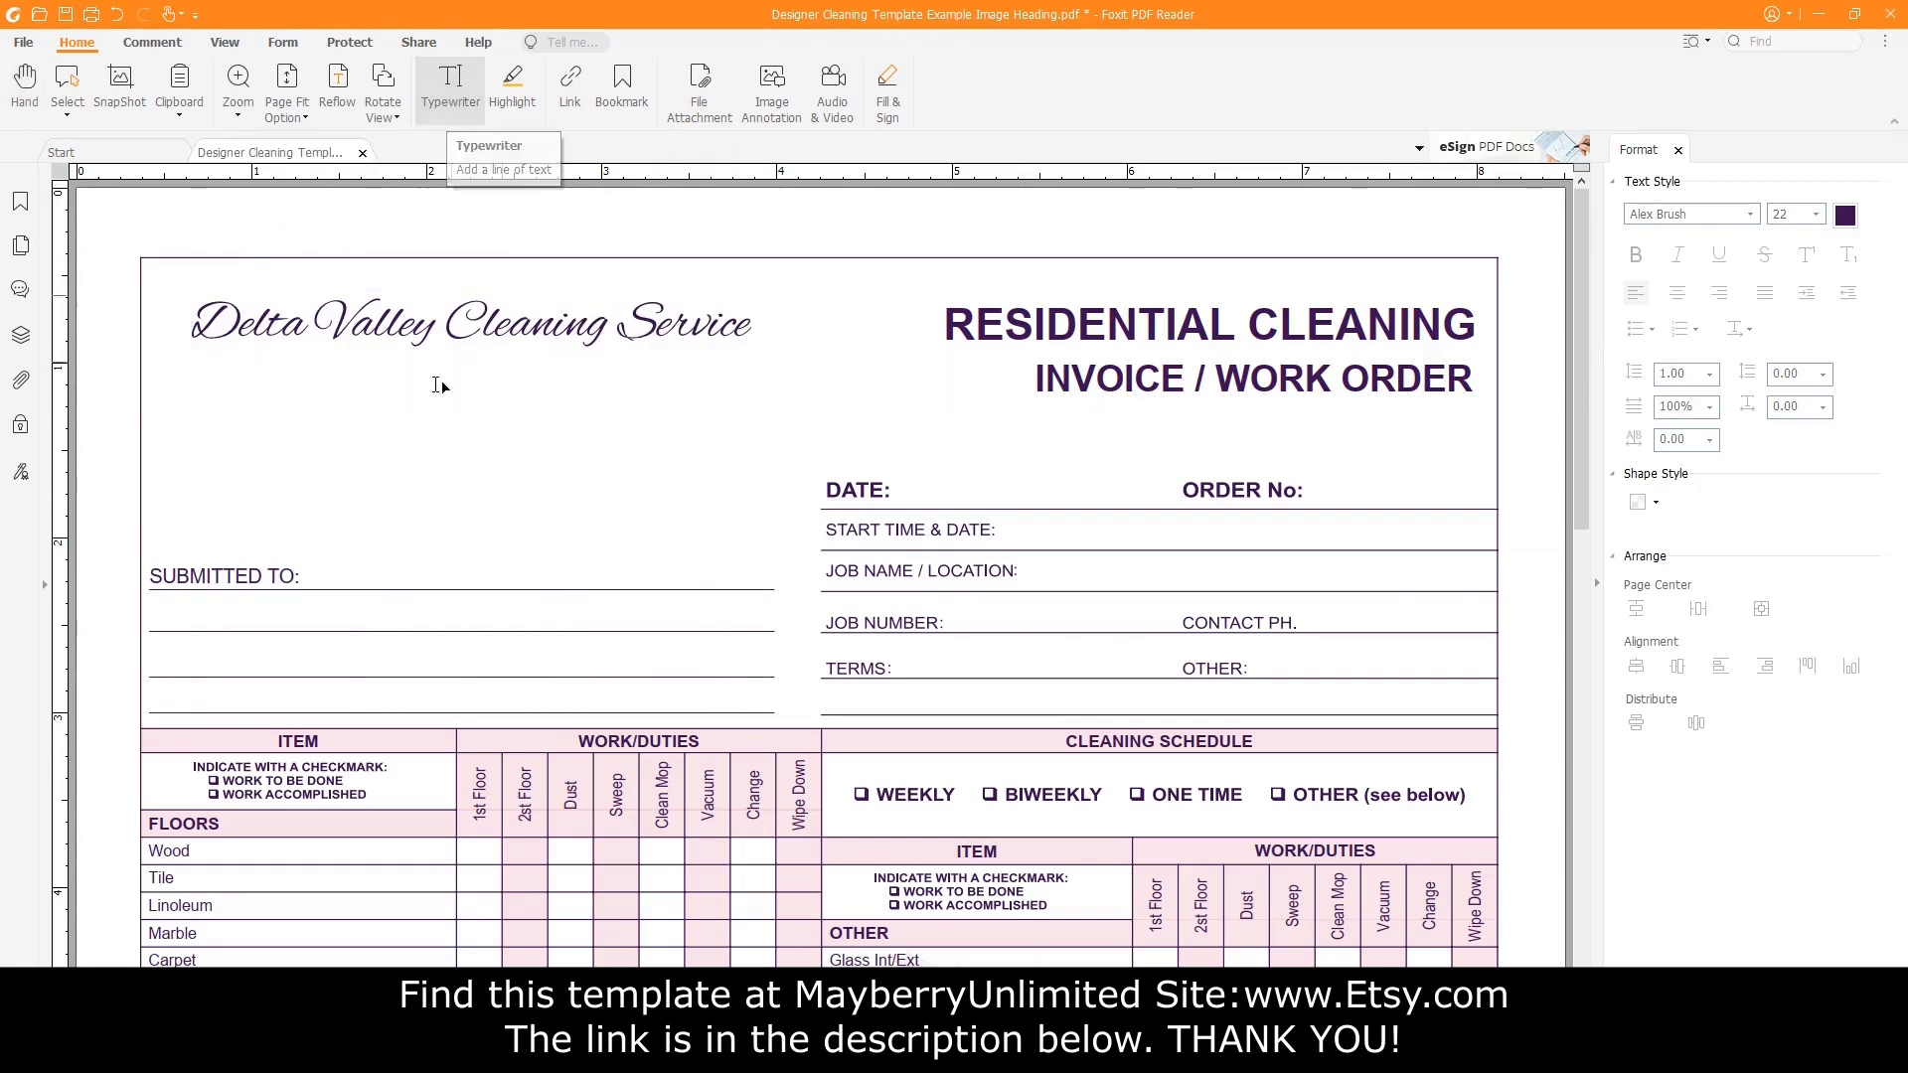
left_click(288, 395)
type("123 Any Street")
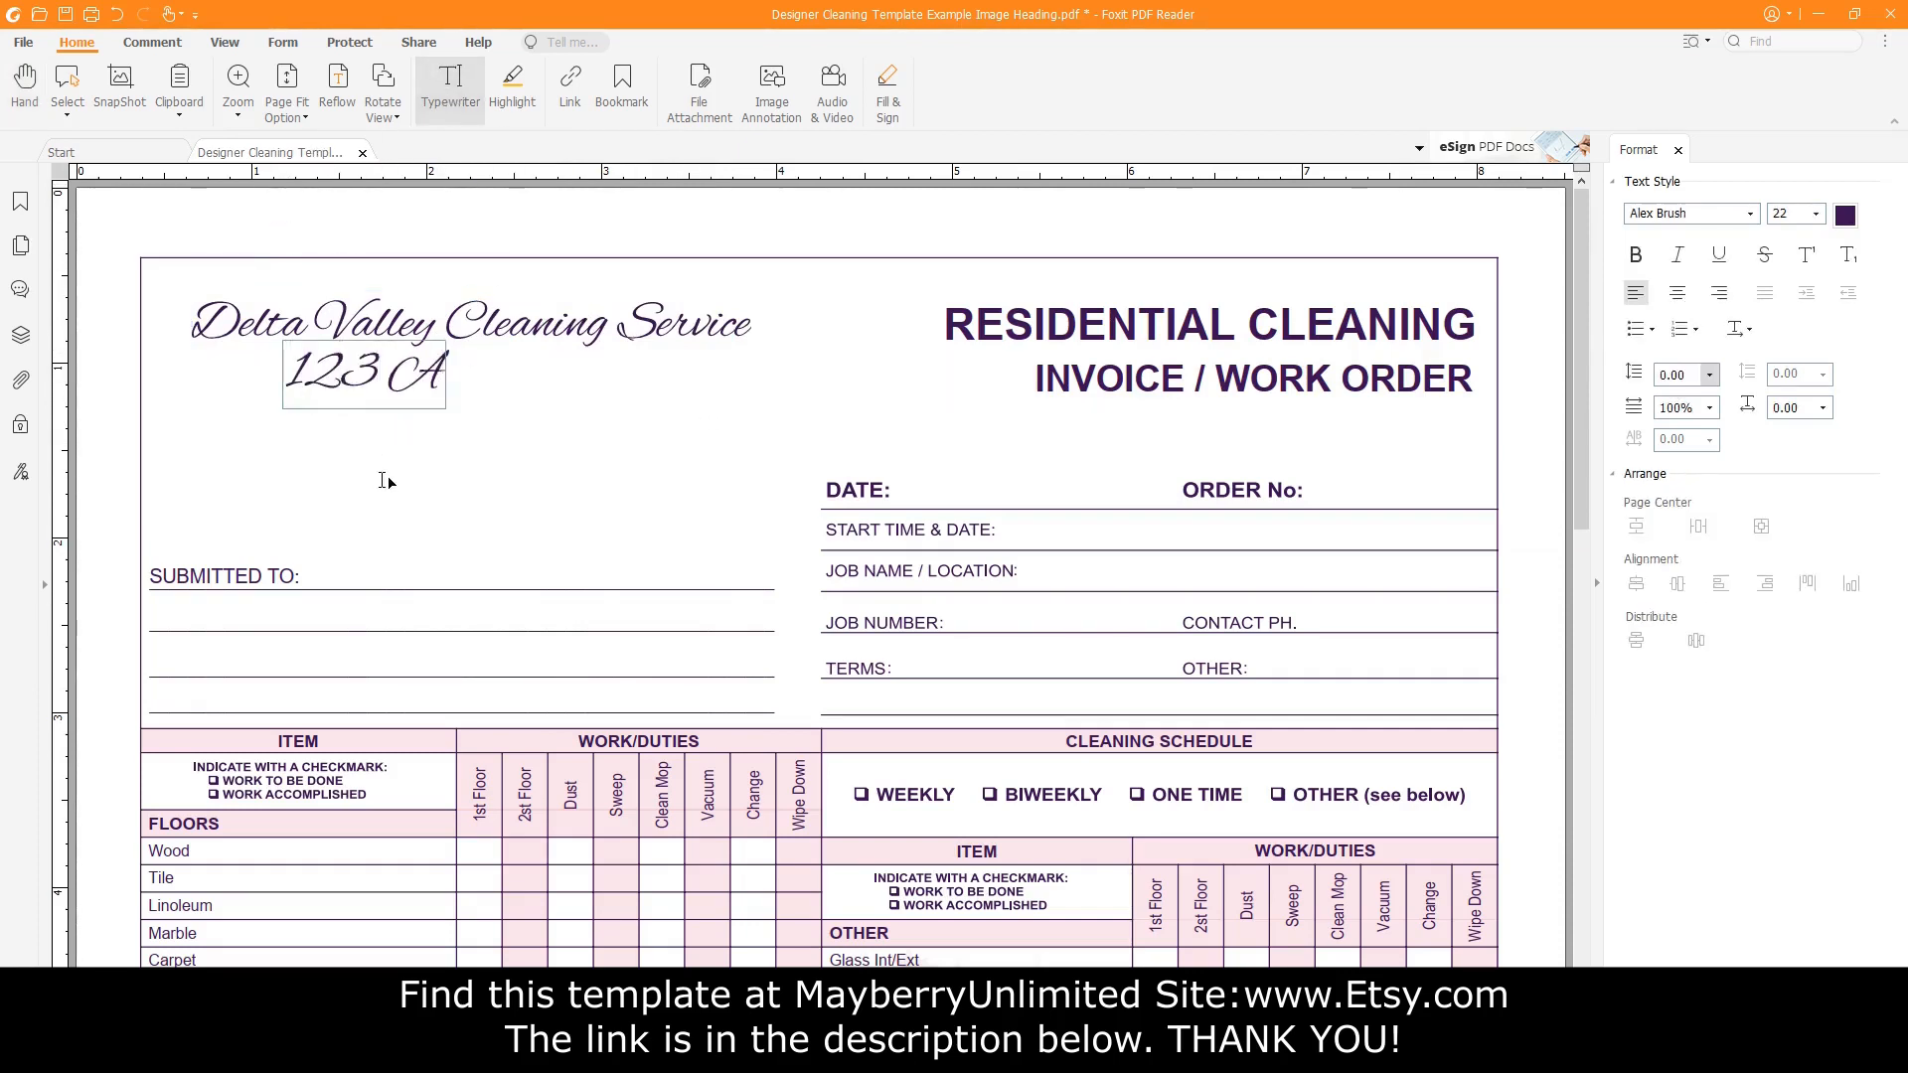
left_click_drag(286, 372, 617, 364)
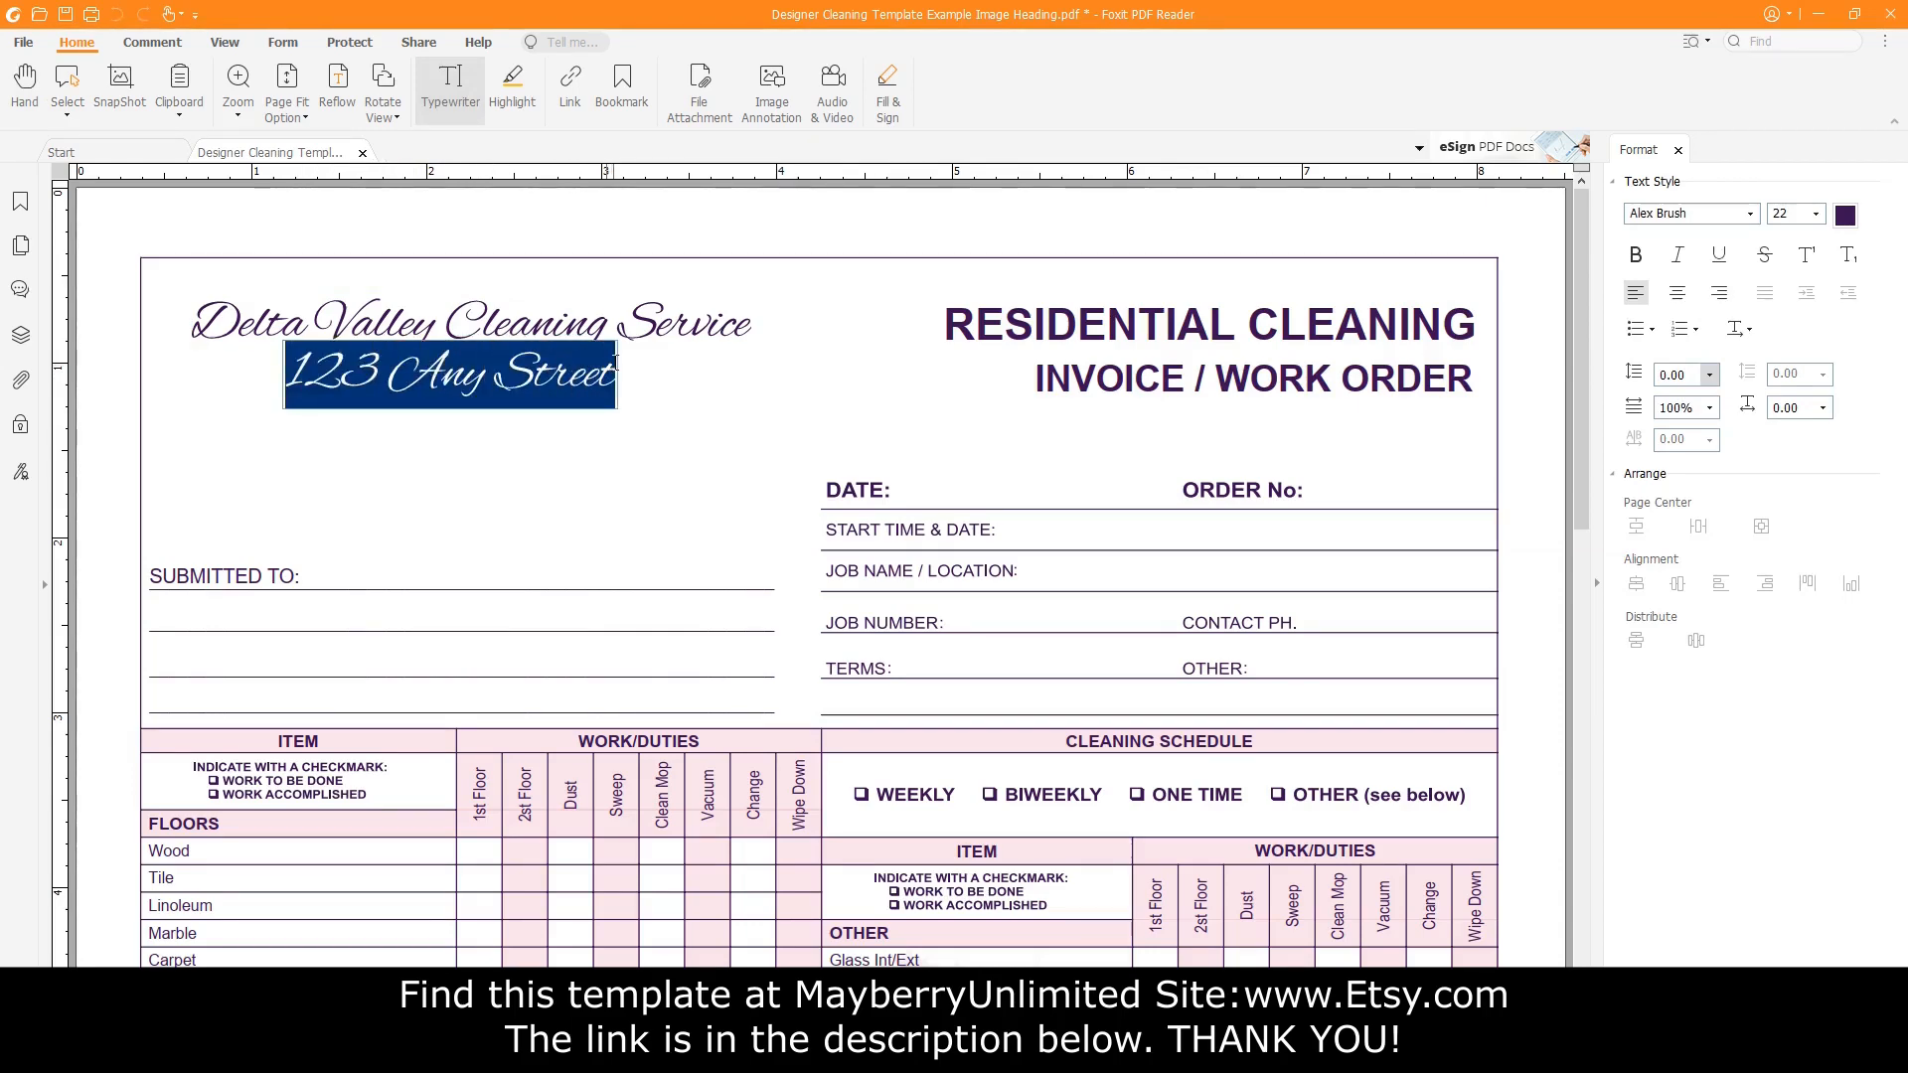
Restyle the street address line in Montserrat, reducing its size through 11 to 10.
left_click(1751, 214)
scroll(1741, 561, "down", 20)
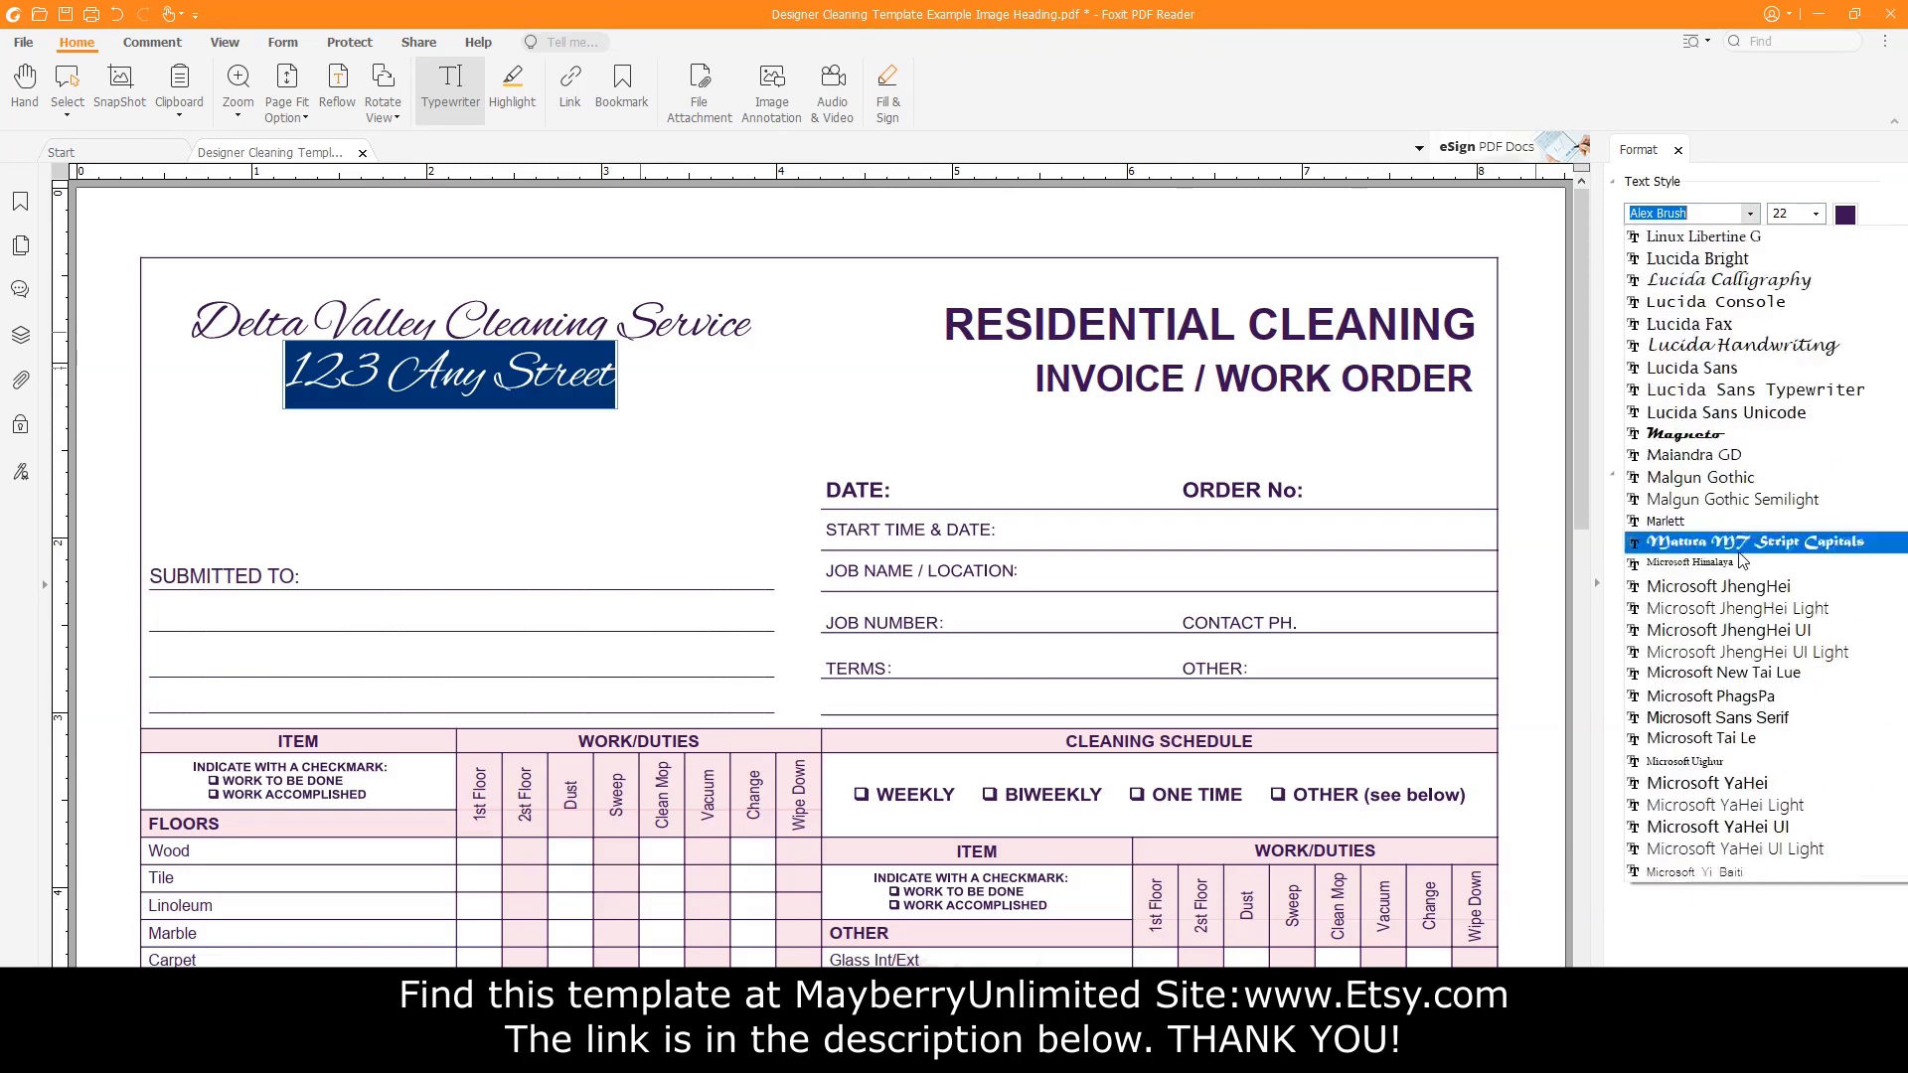
scroll(1741, 561, "down", 3)
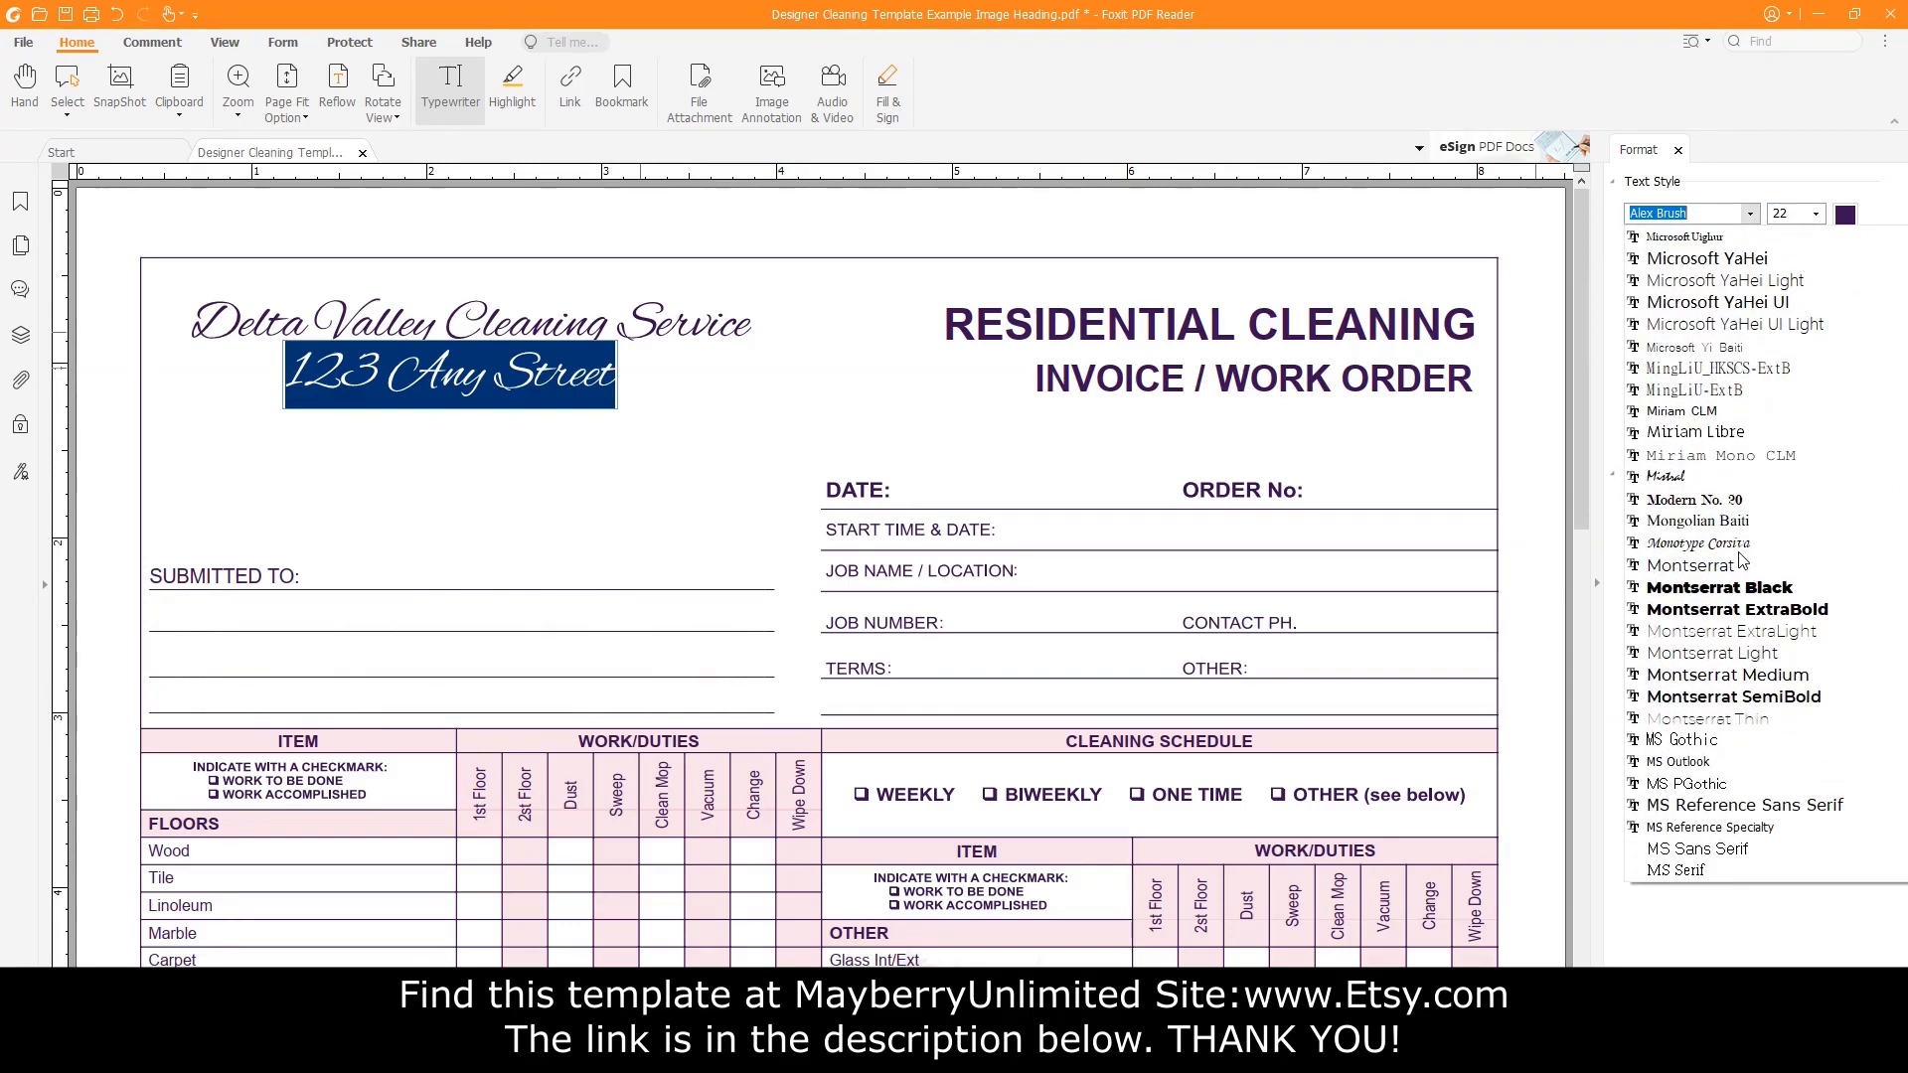
left_click(1703, 572)
left_click(1815, 214)
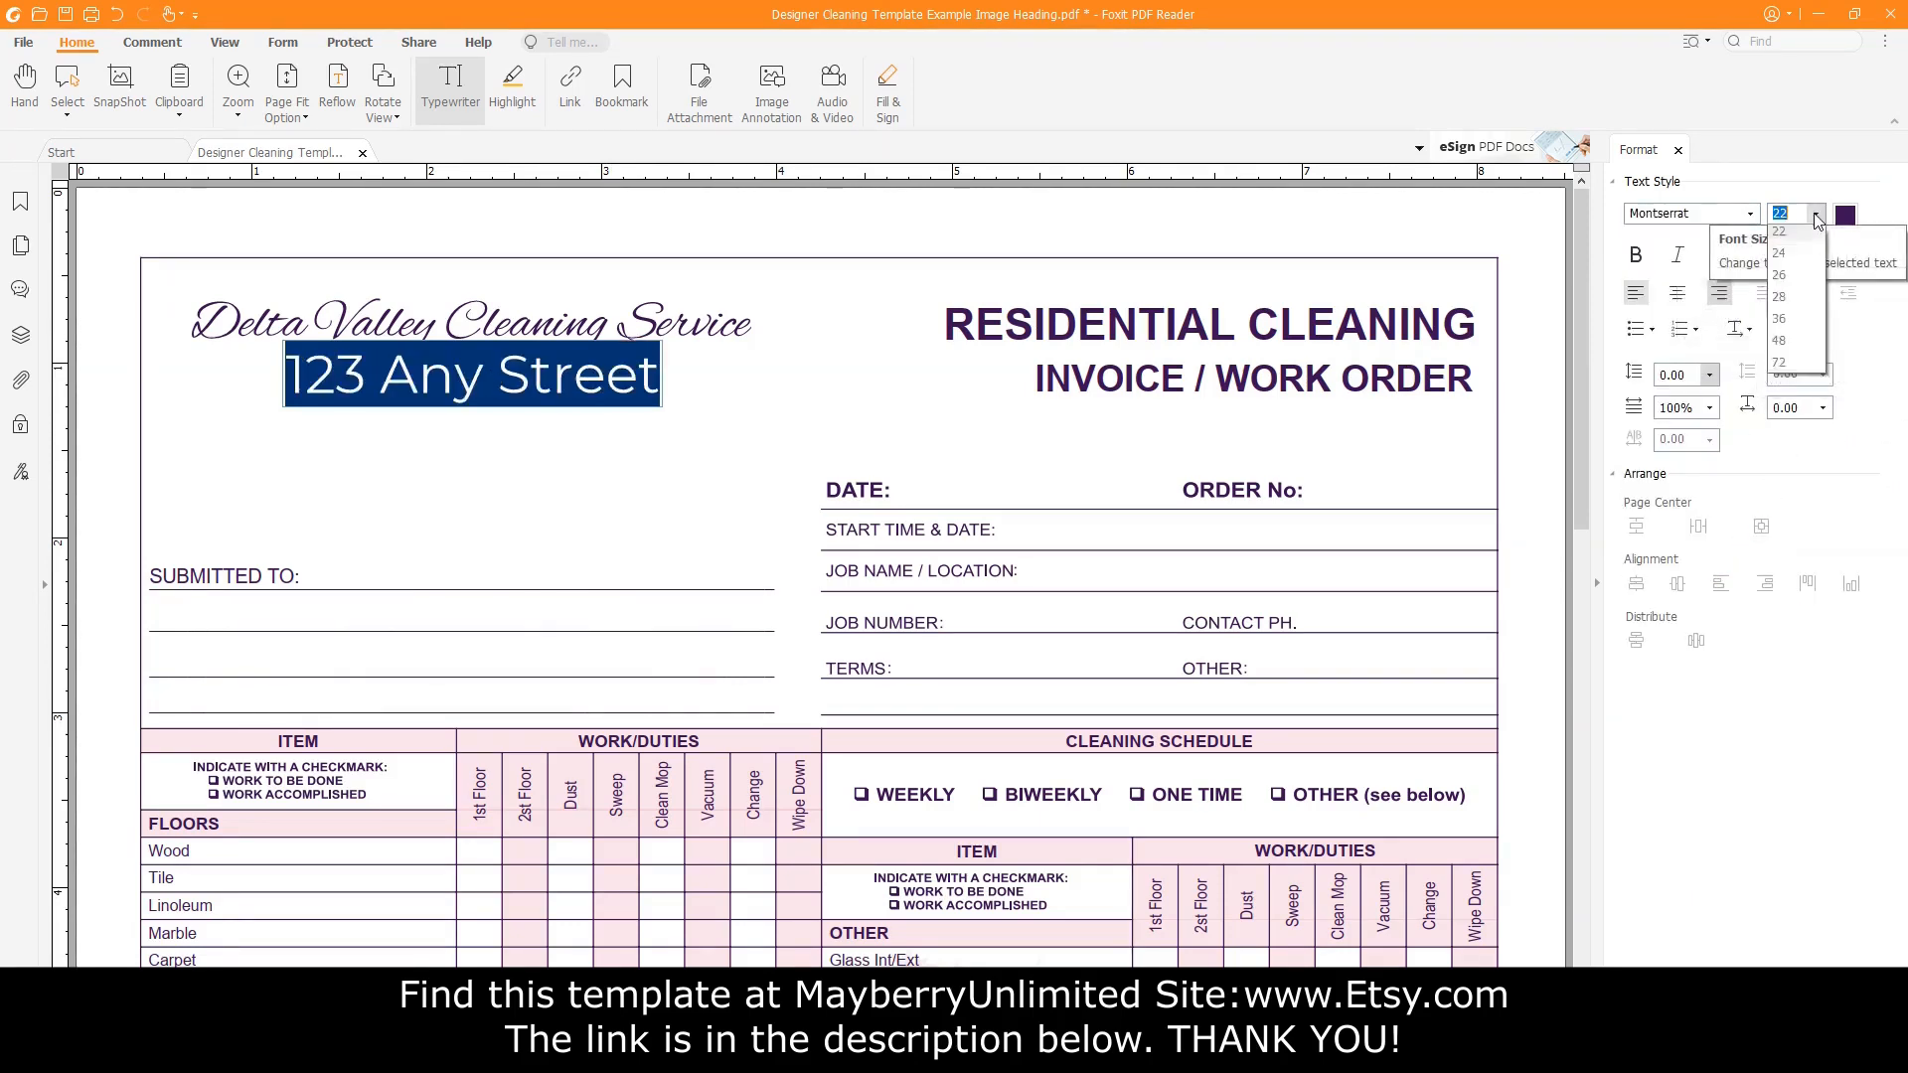
left_click(1800, 346)
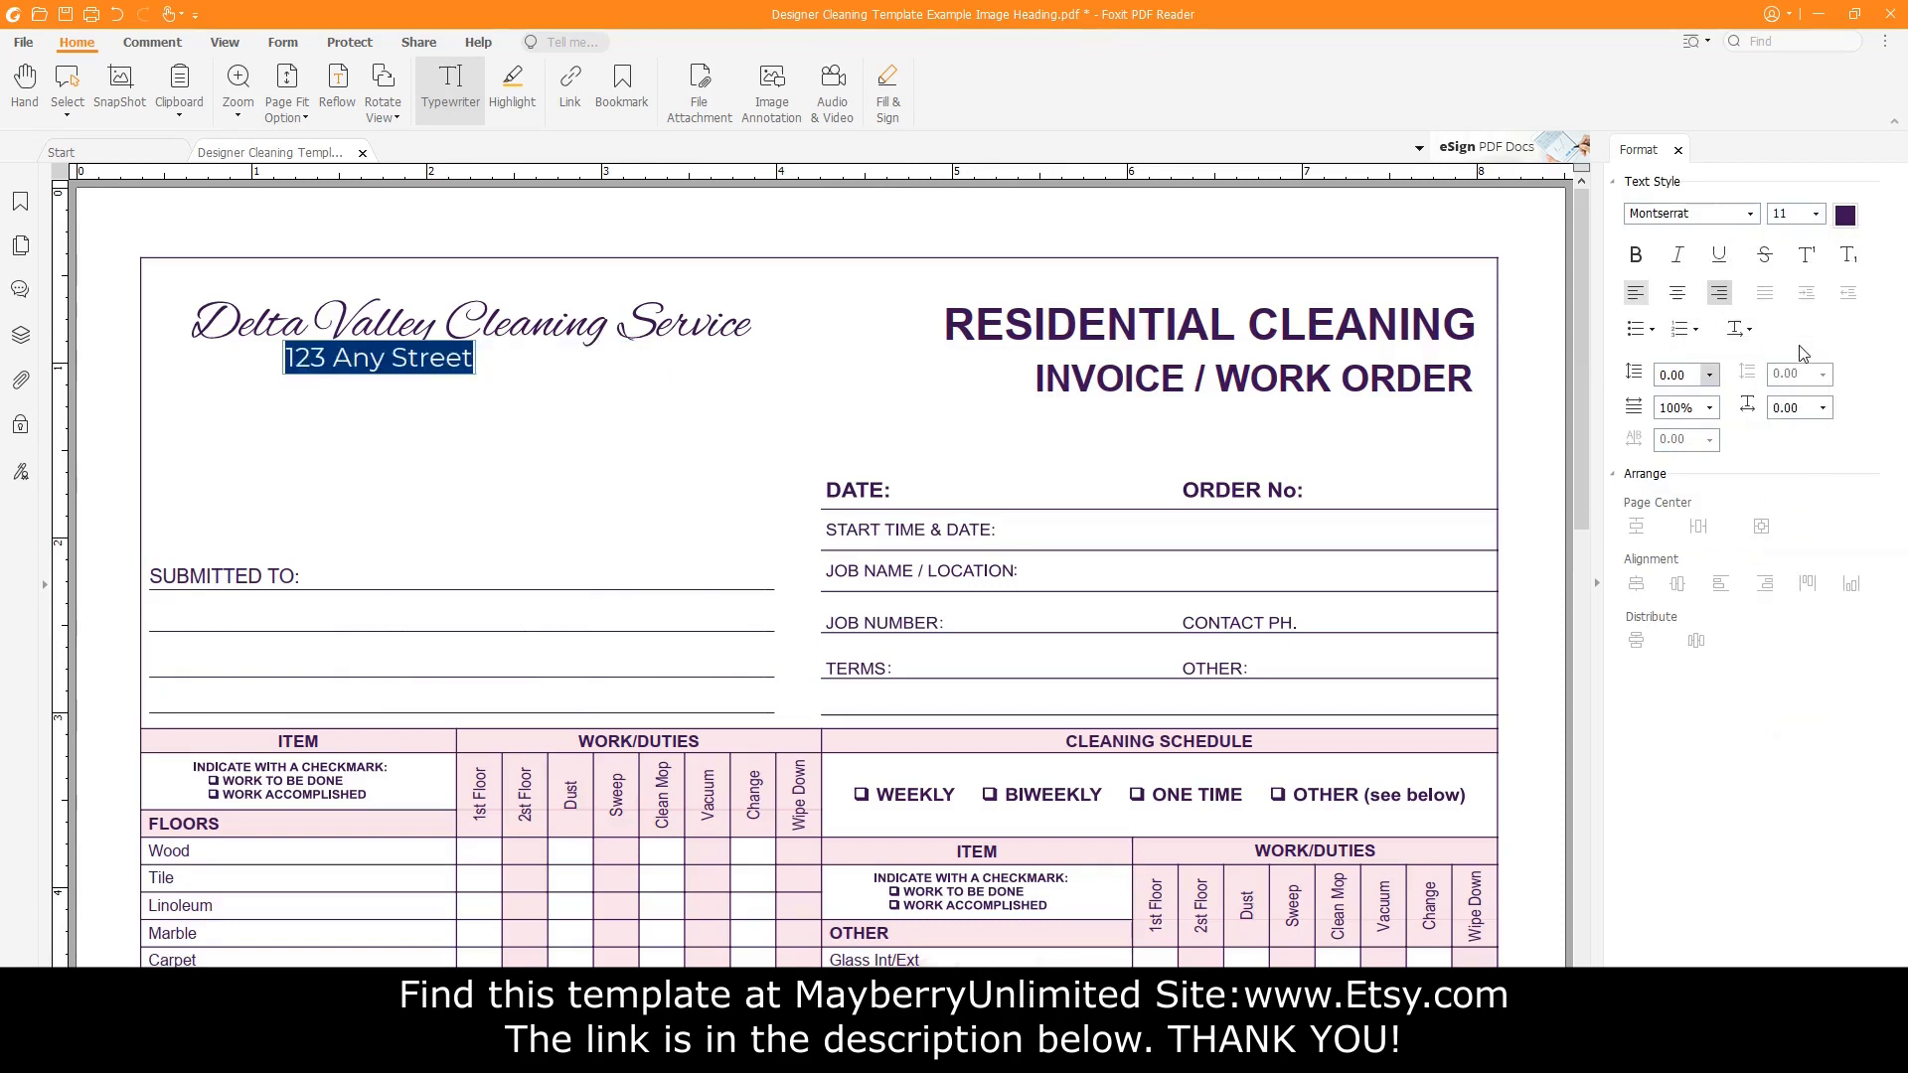
left_click(1816, 213)
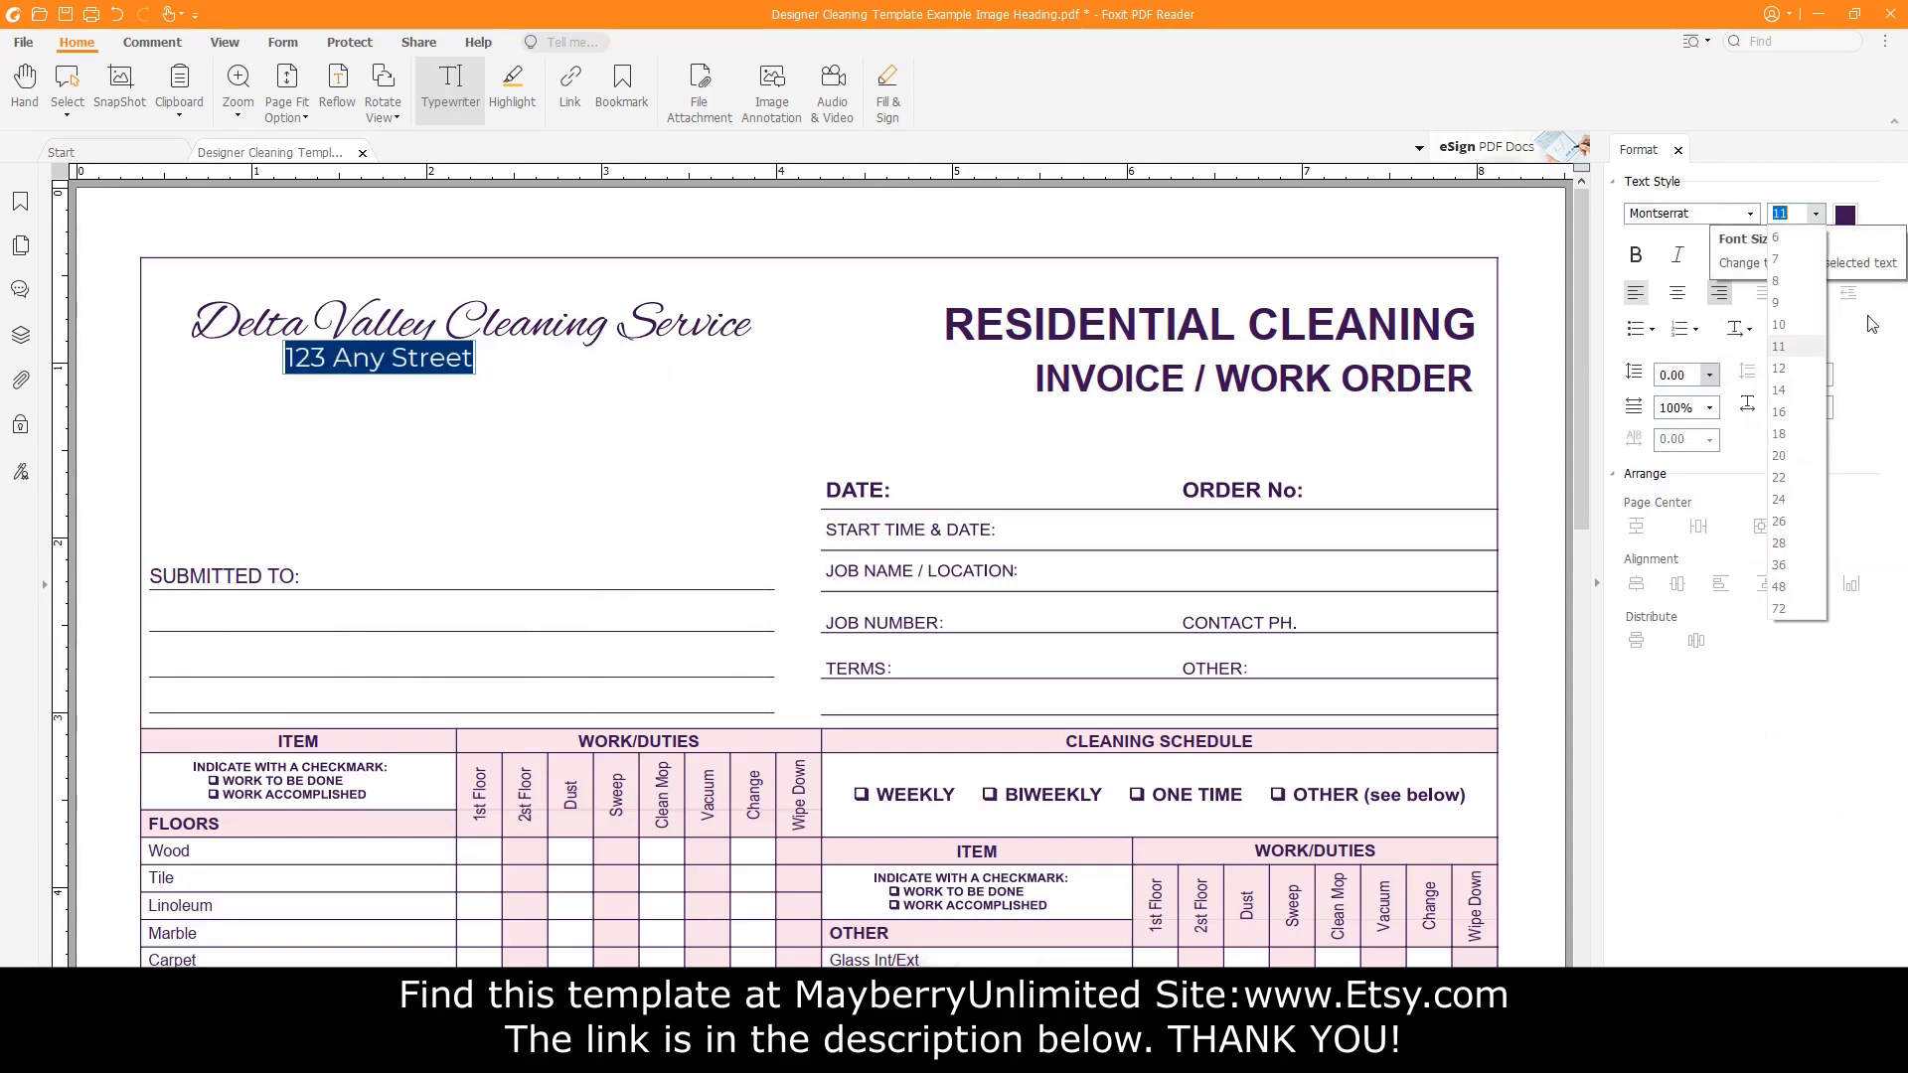
left_click(1814, 331)
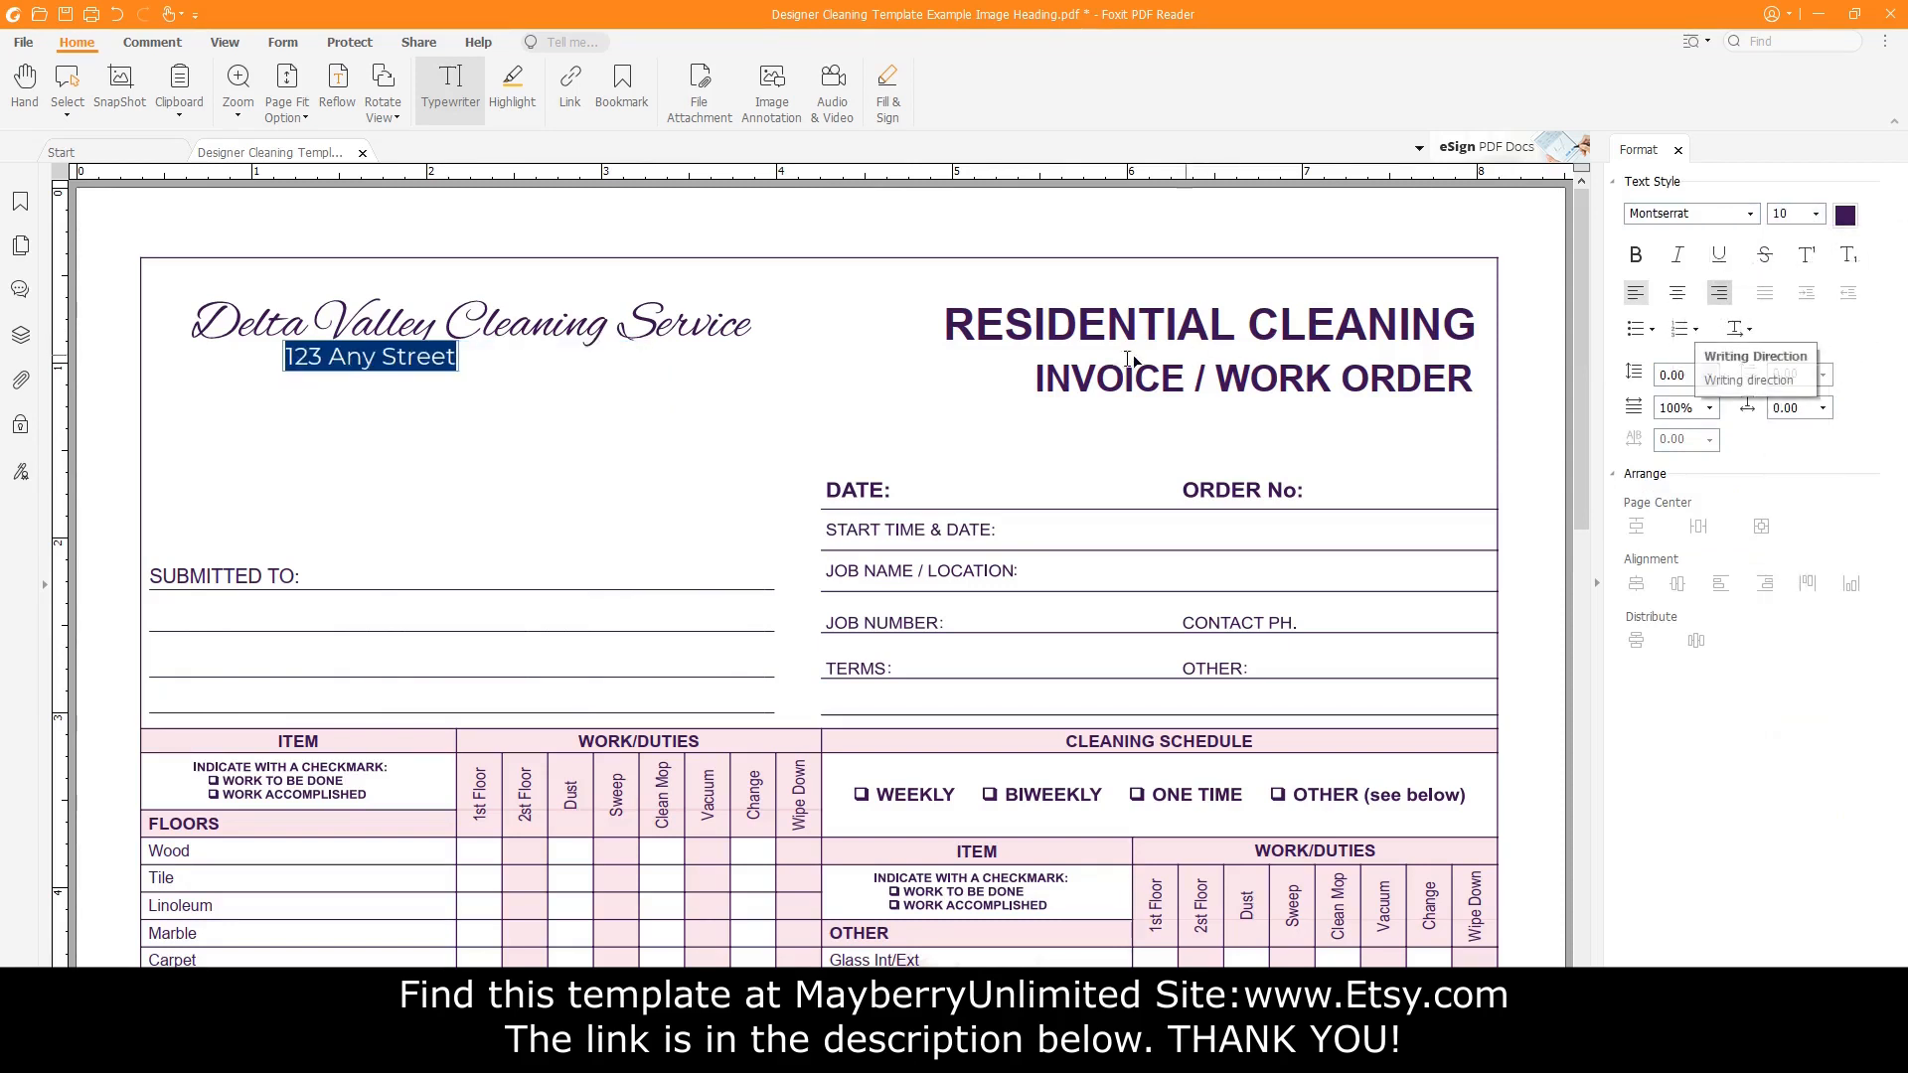
left_click(499, 425)
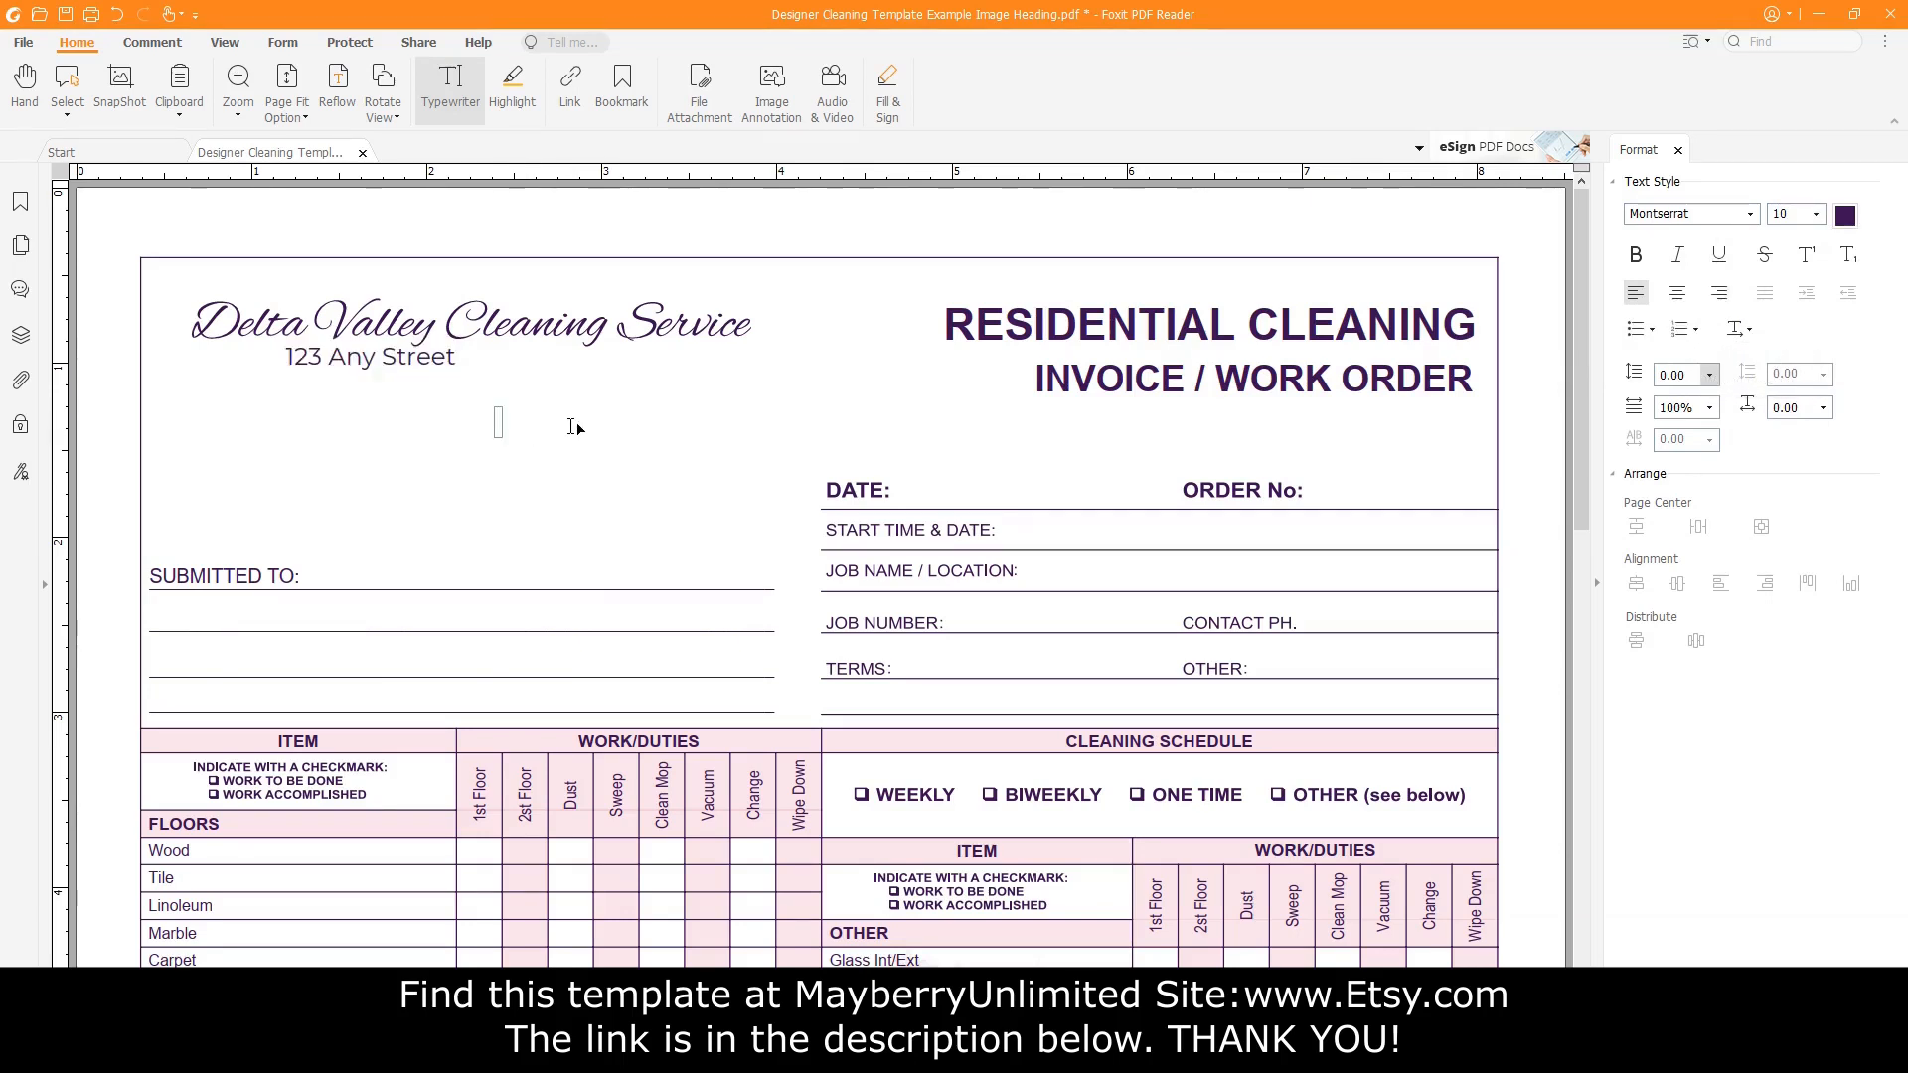
Type the 'City, State, Zip Code' line, then a phone line and an e-mail line beneath.
type("City, State,  Zip Co")
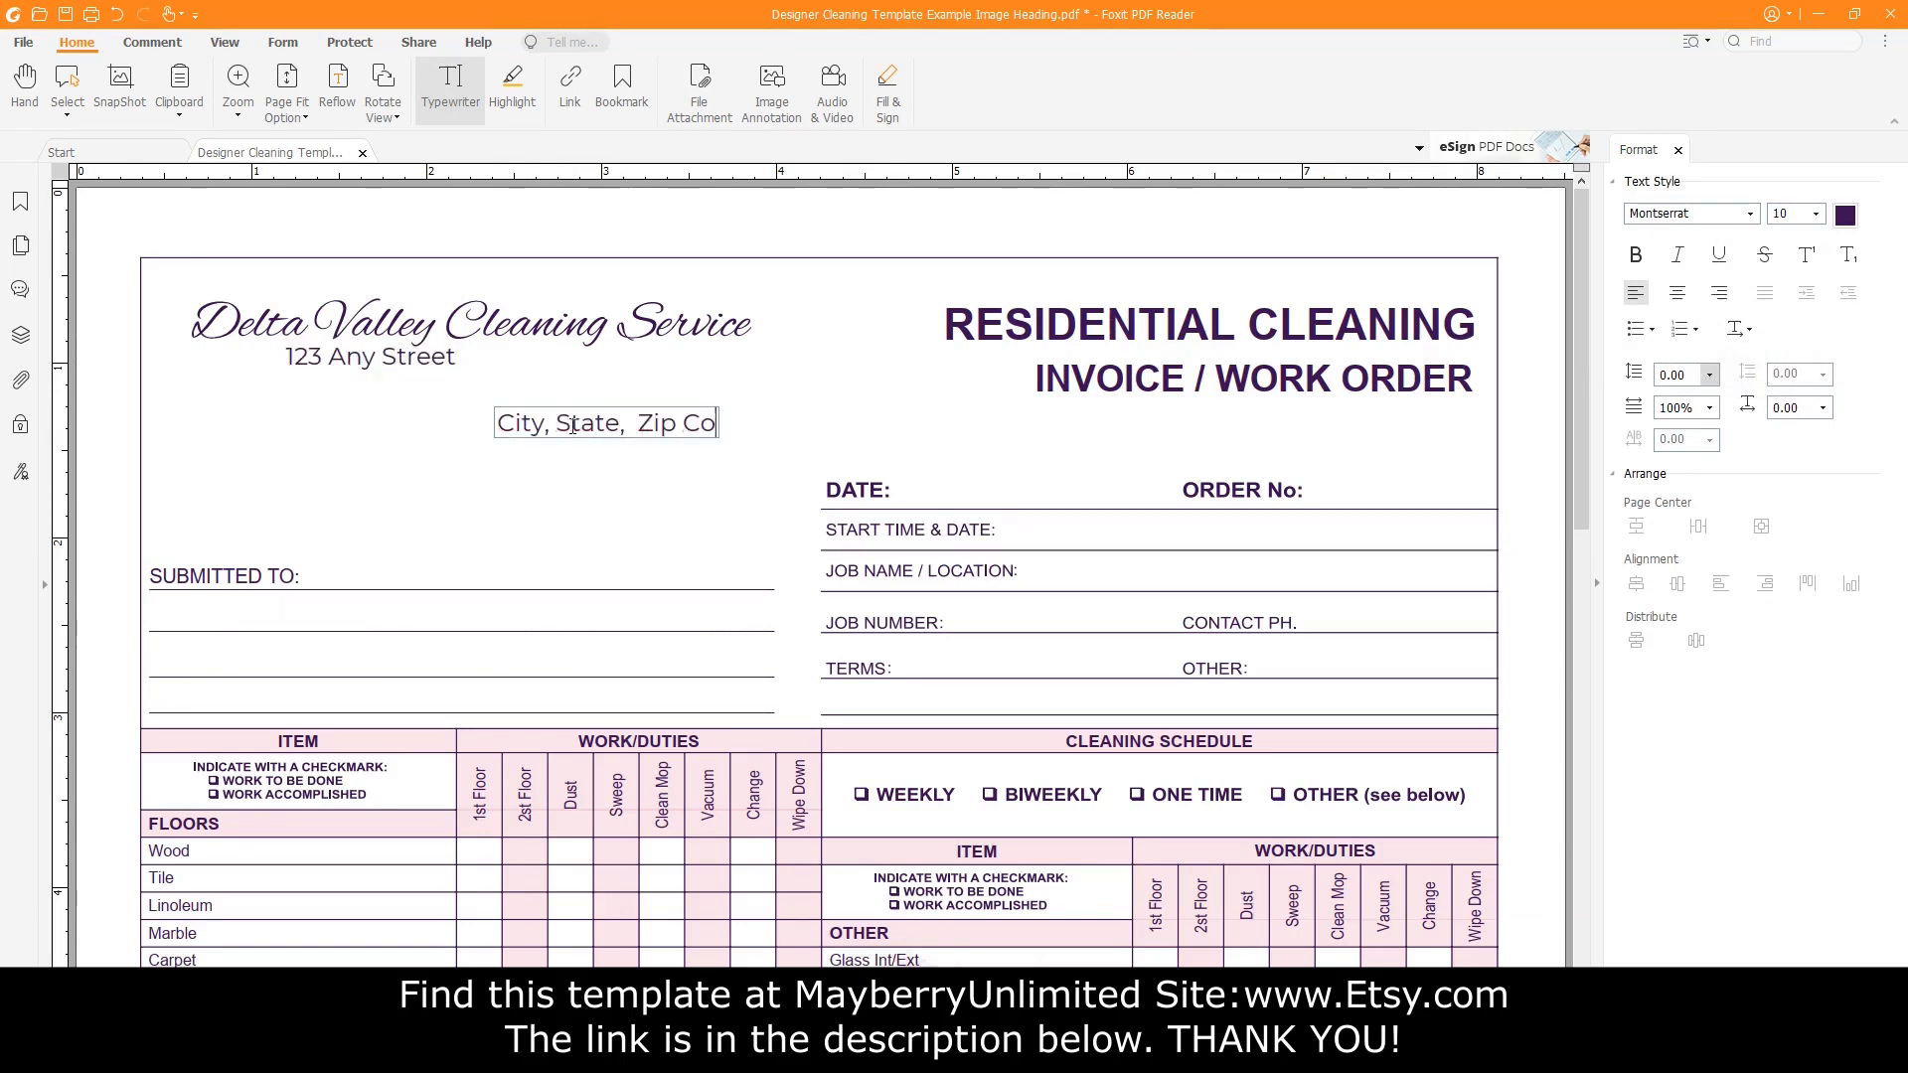
type("de")
left_click(385, 490)
type("Phone: 123-4")
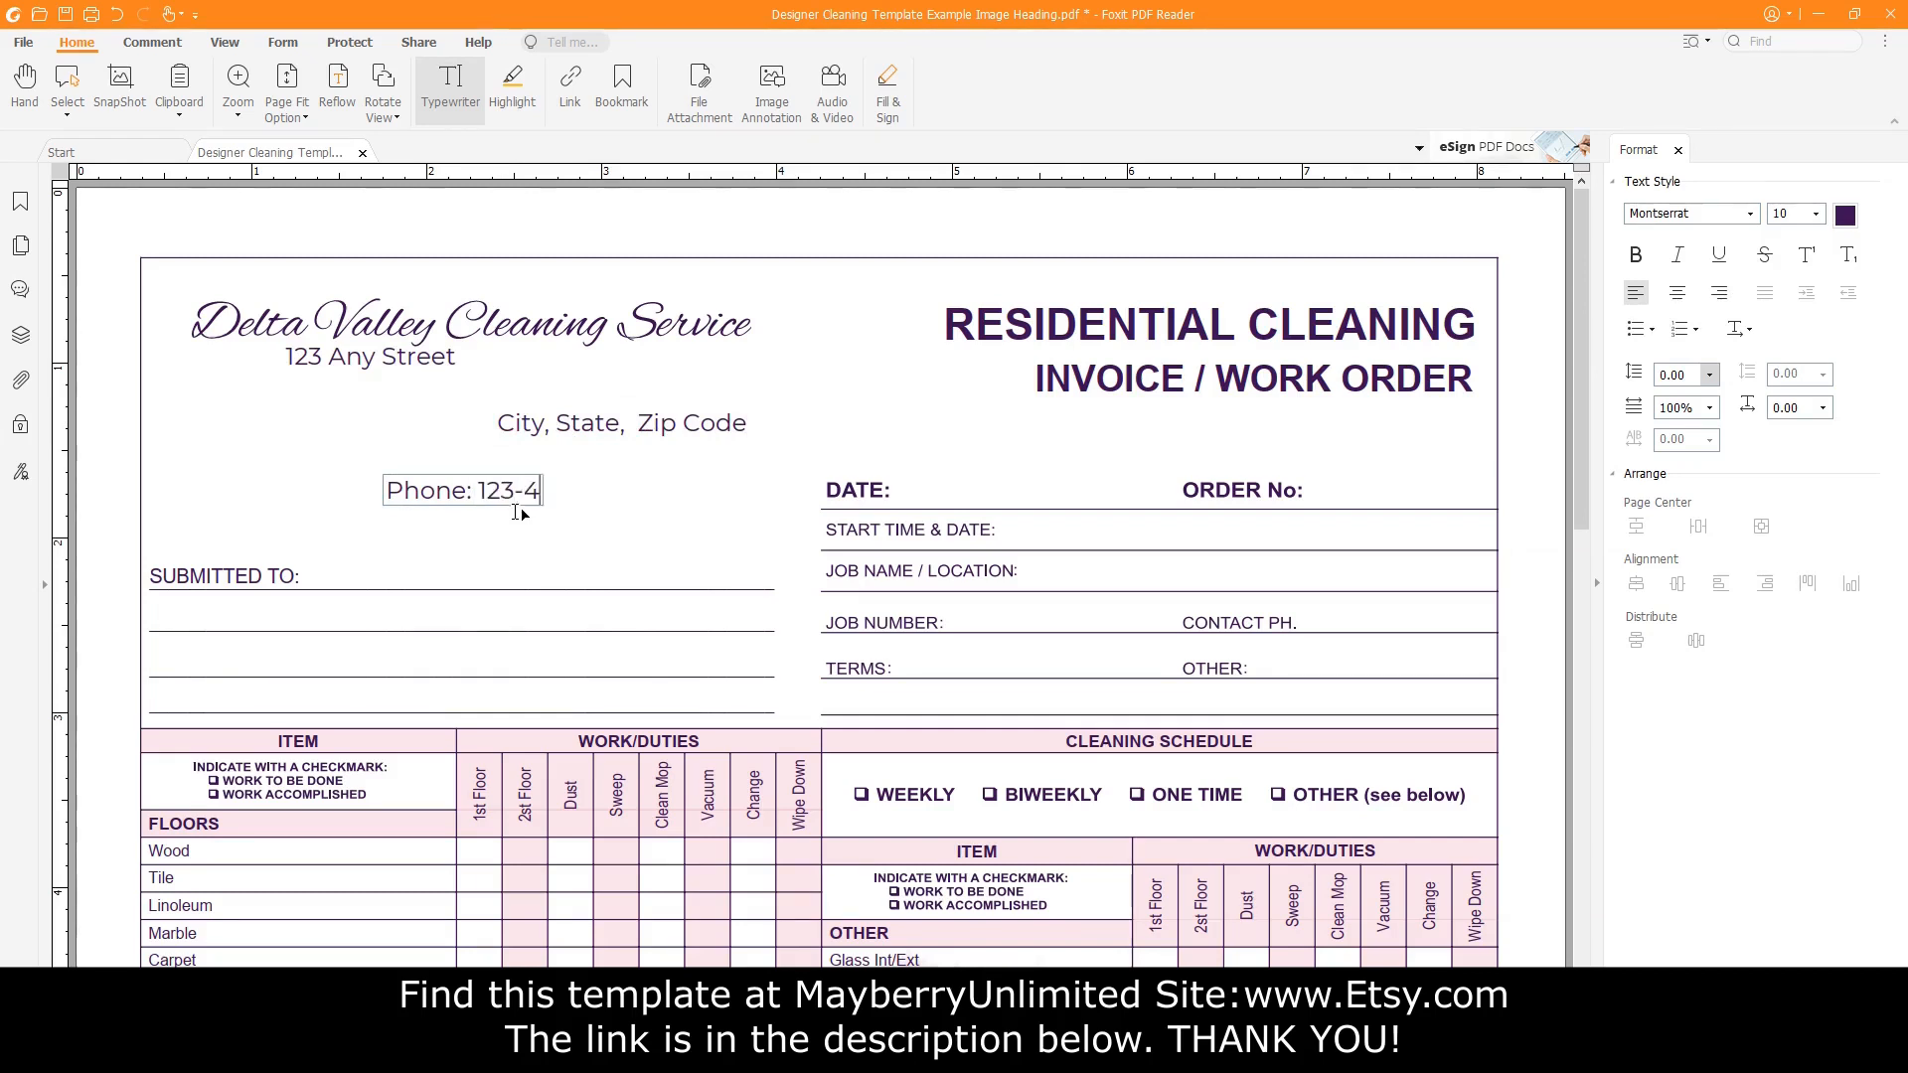
type("56-7890")
left_click(397, 533)
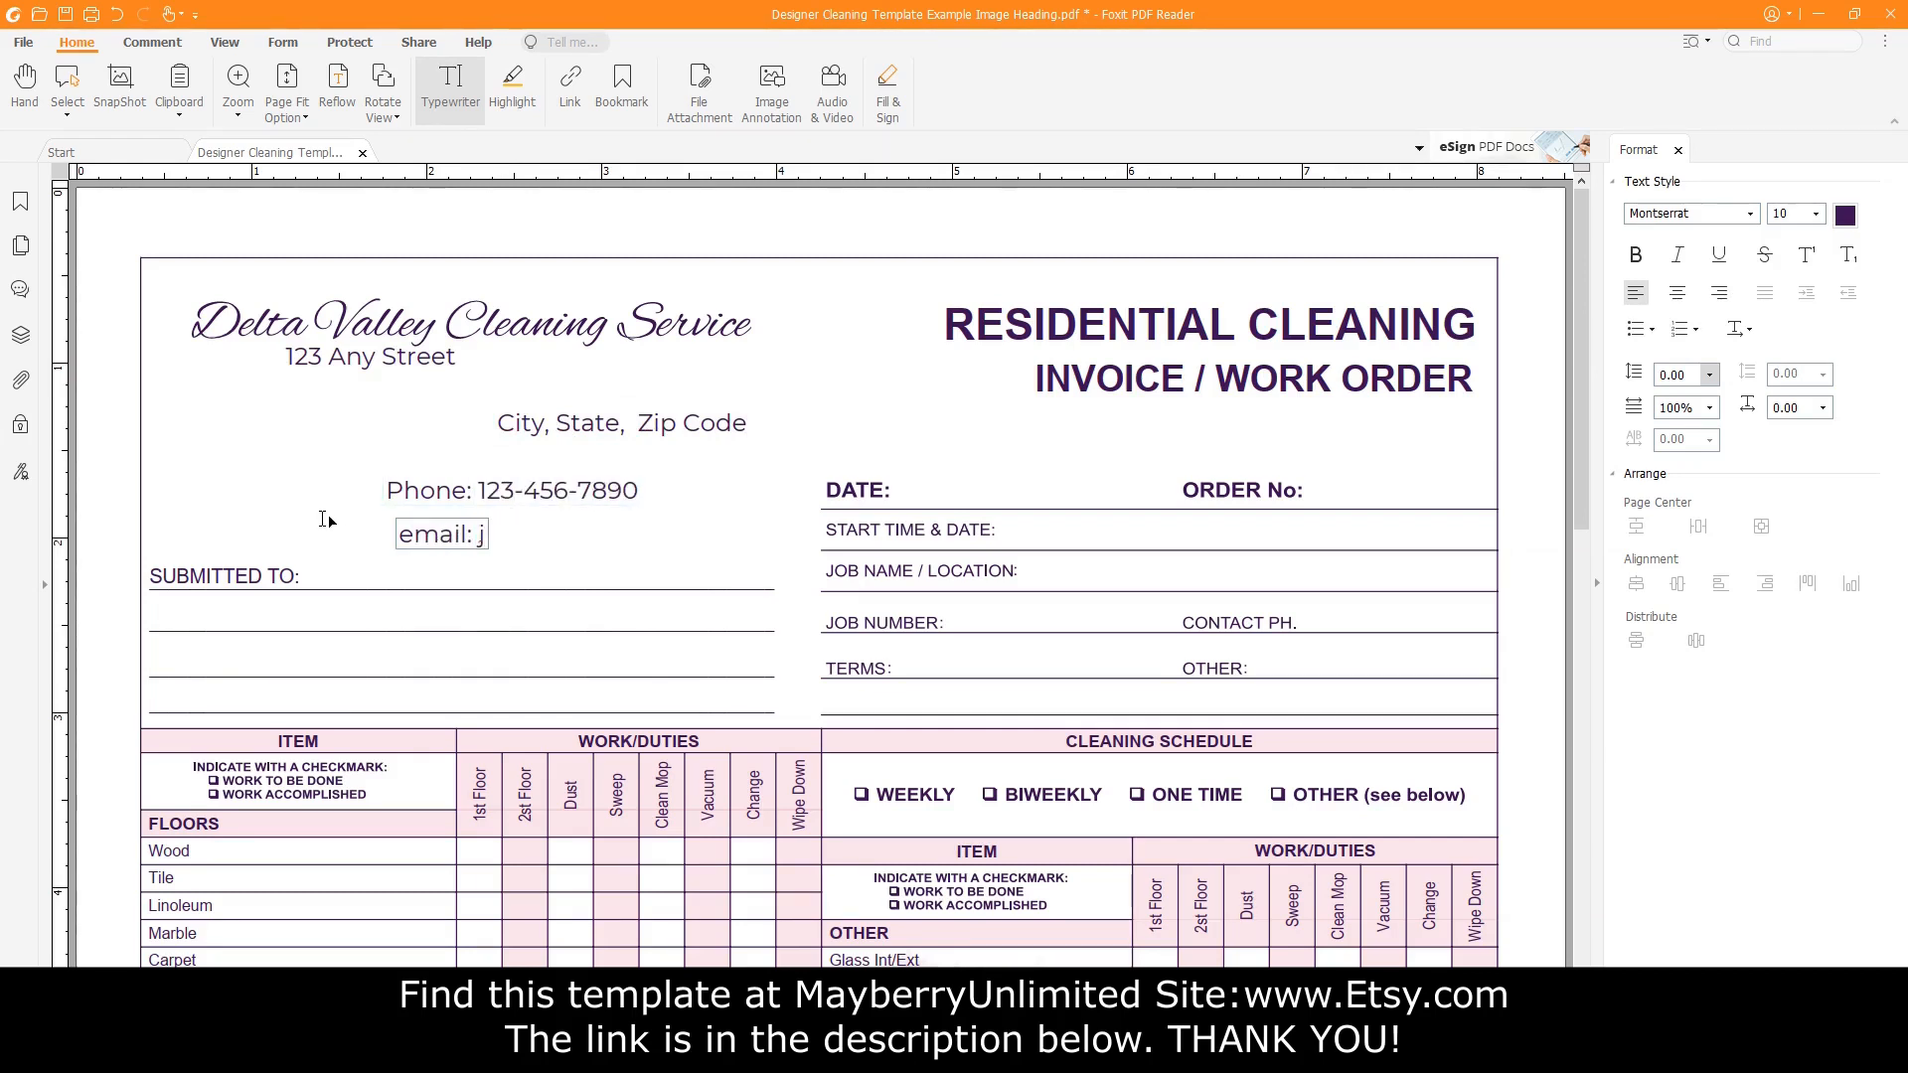
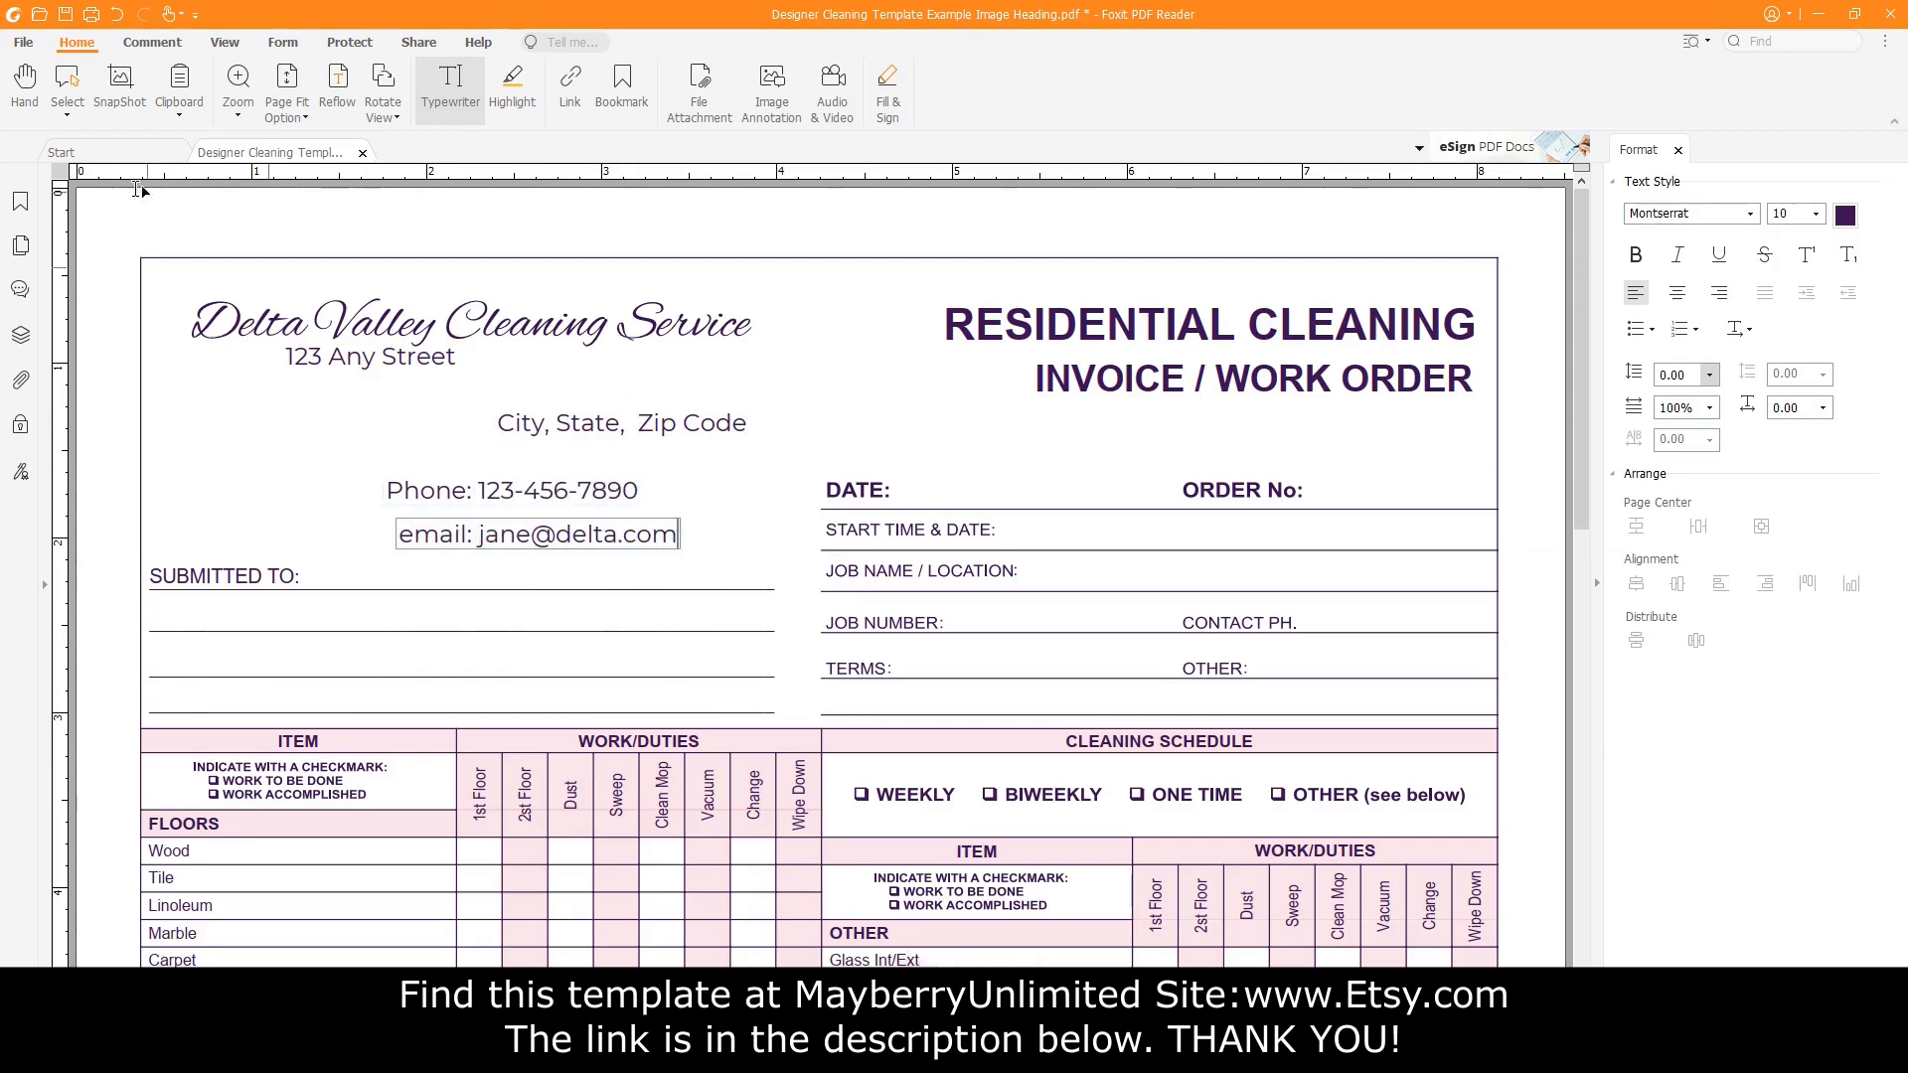
left_click(67, 114)
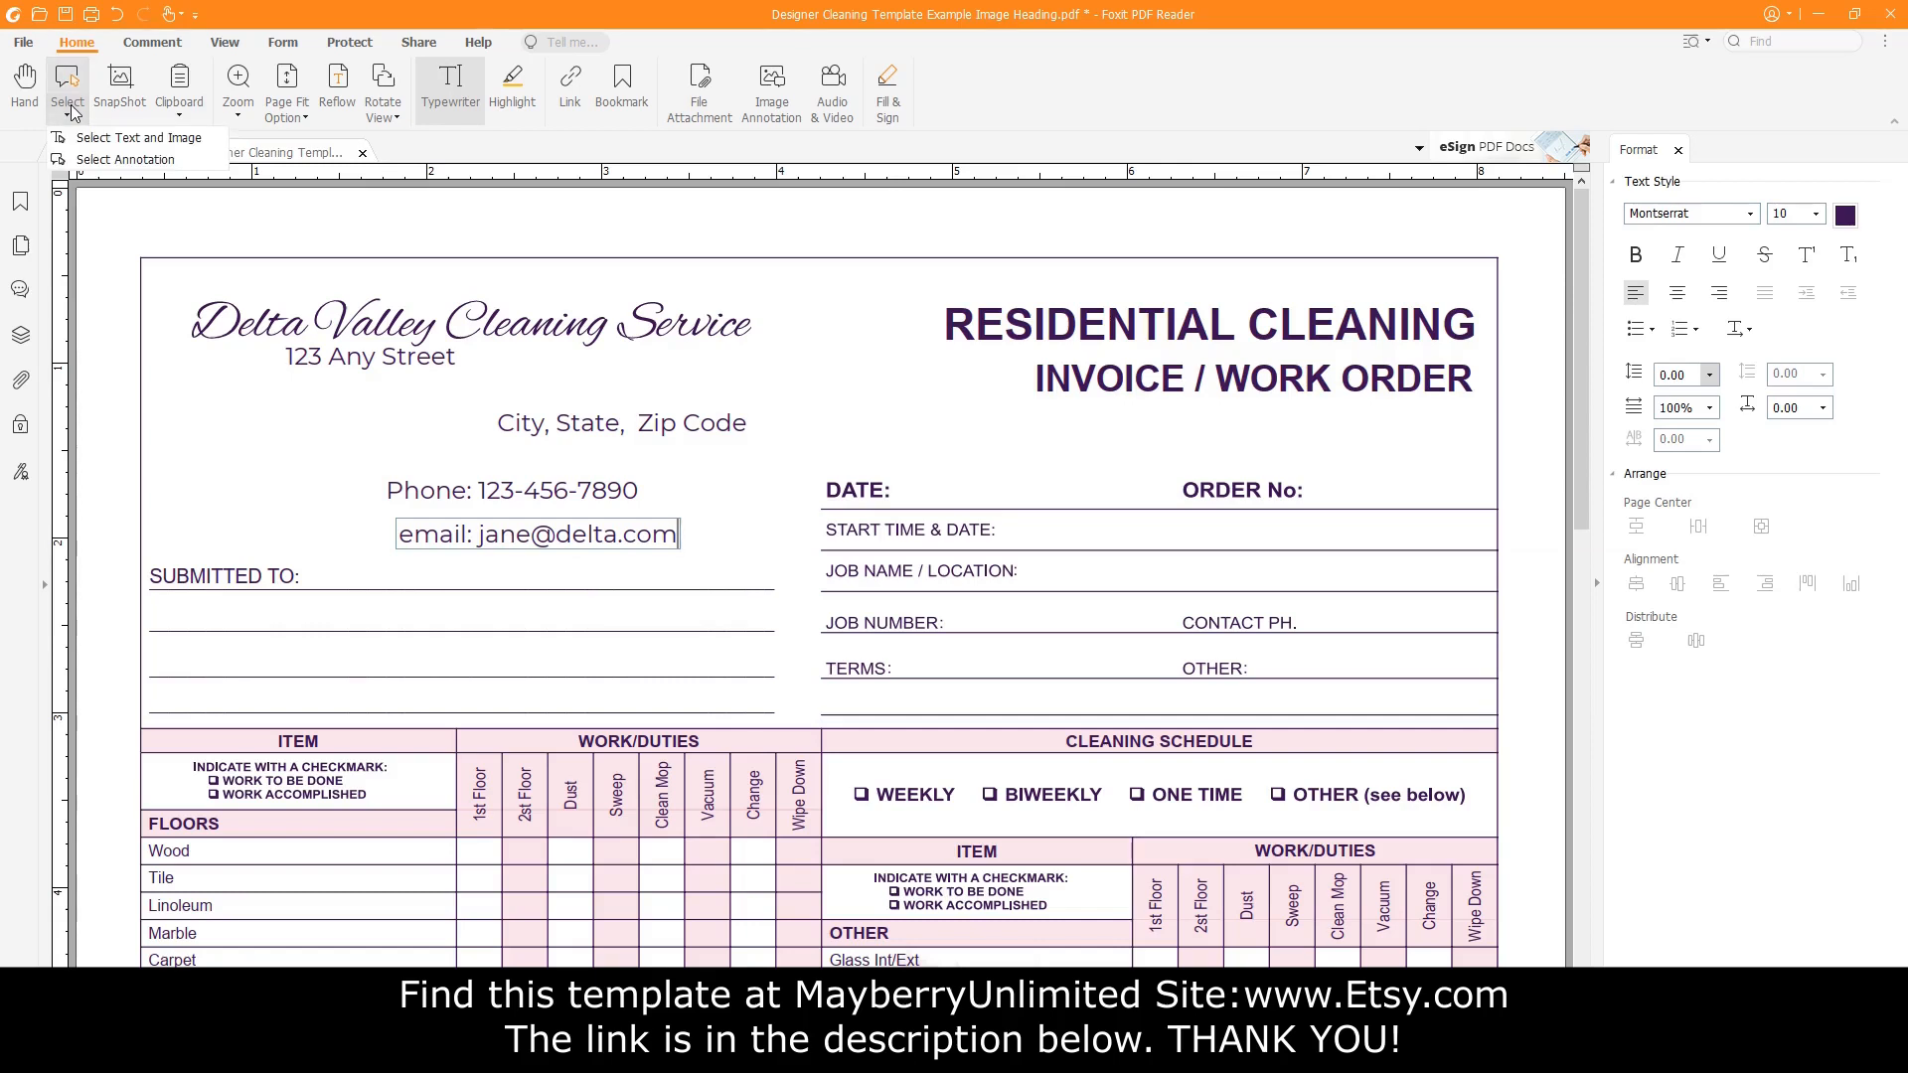
Left-align the address lines with the company name's left edge.
left_click(88, 161)
left_click_drag(772, 584, 245, 344)
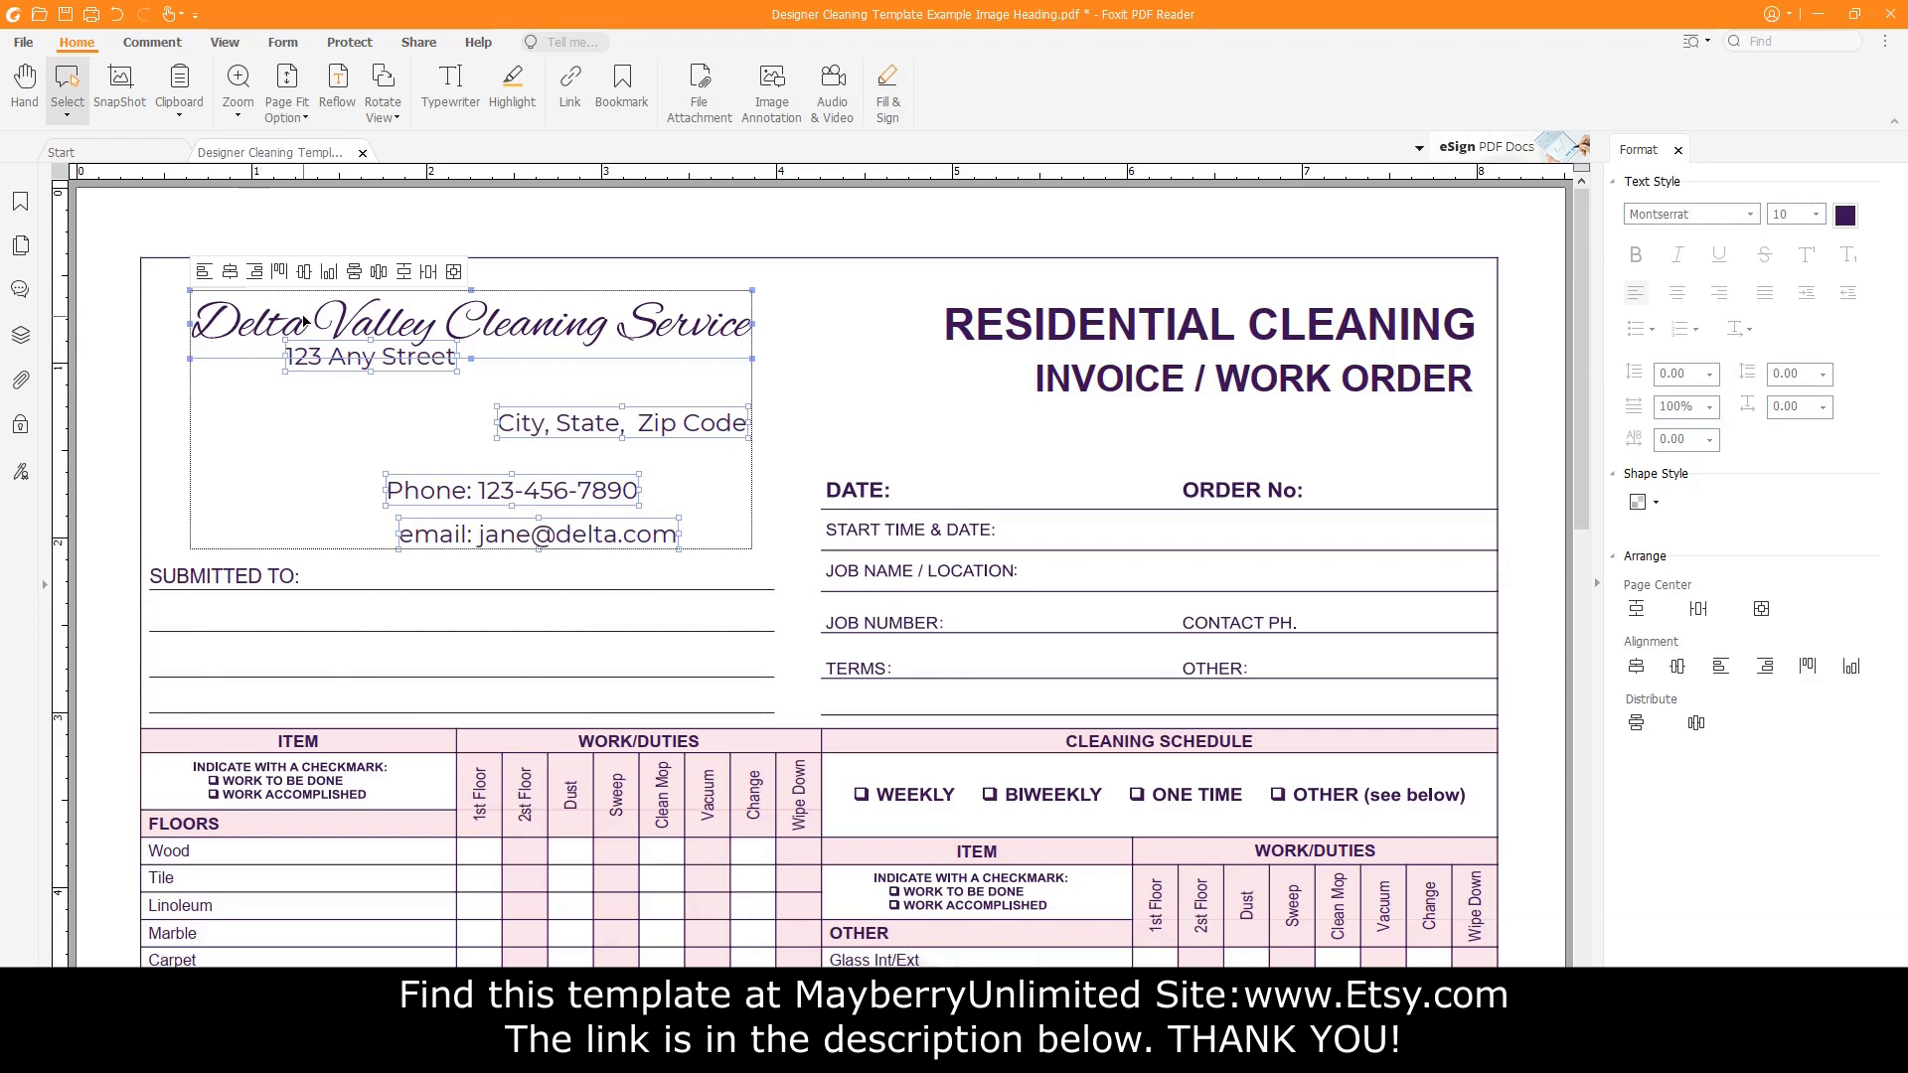
left_click(238, 318, "ctrl")
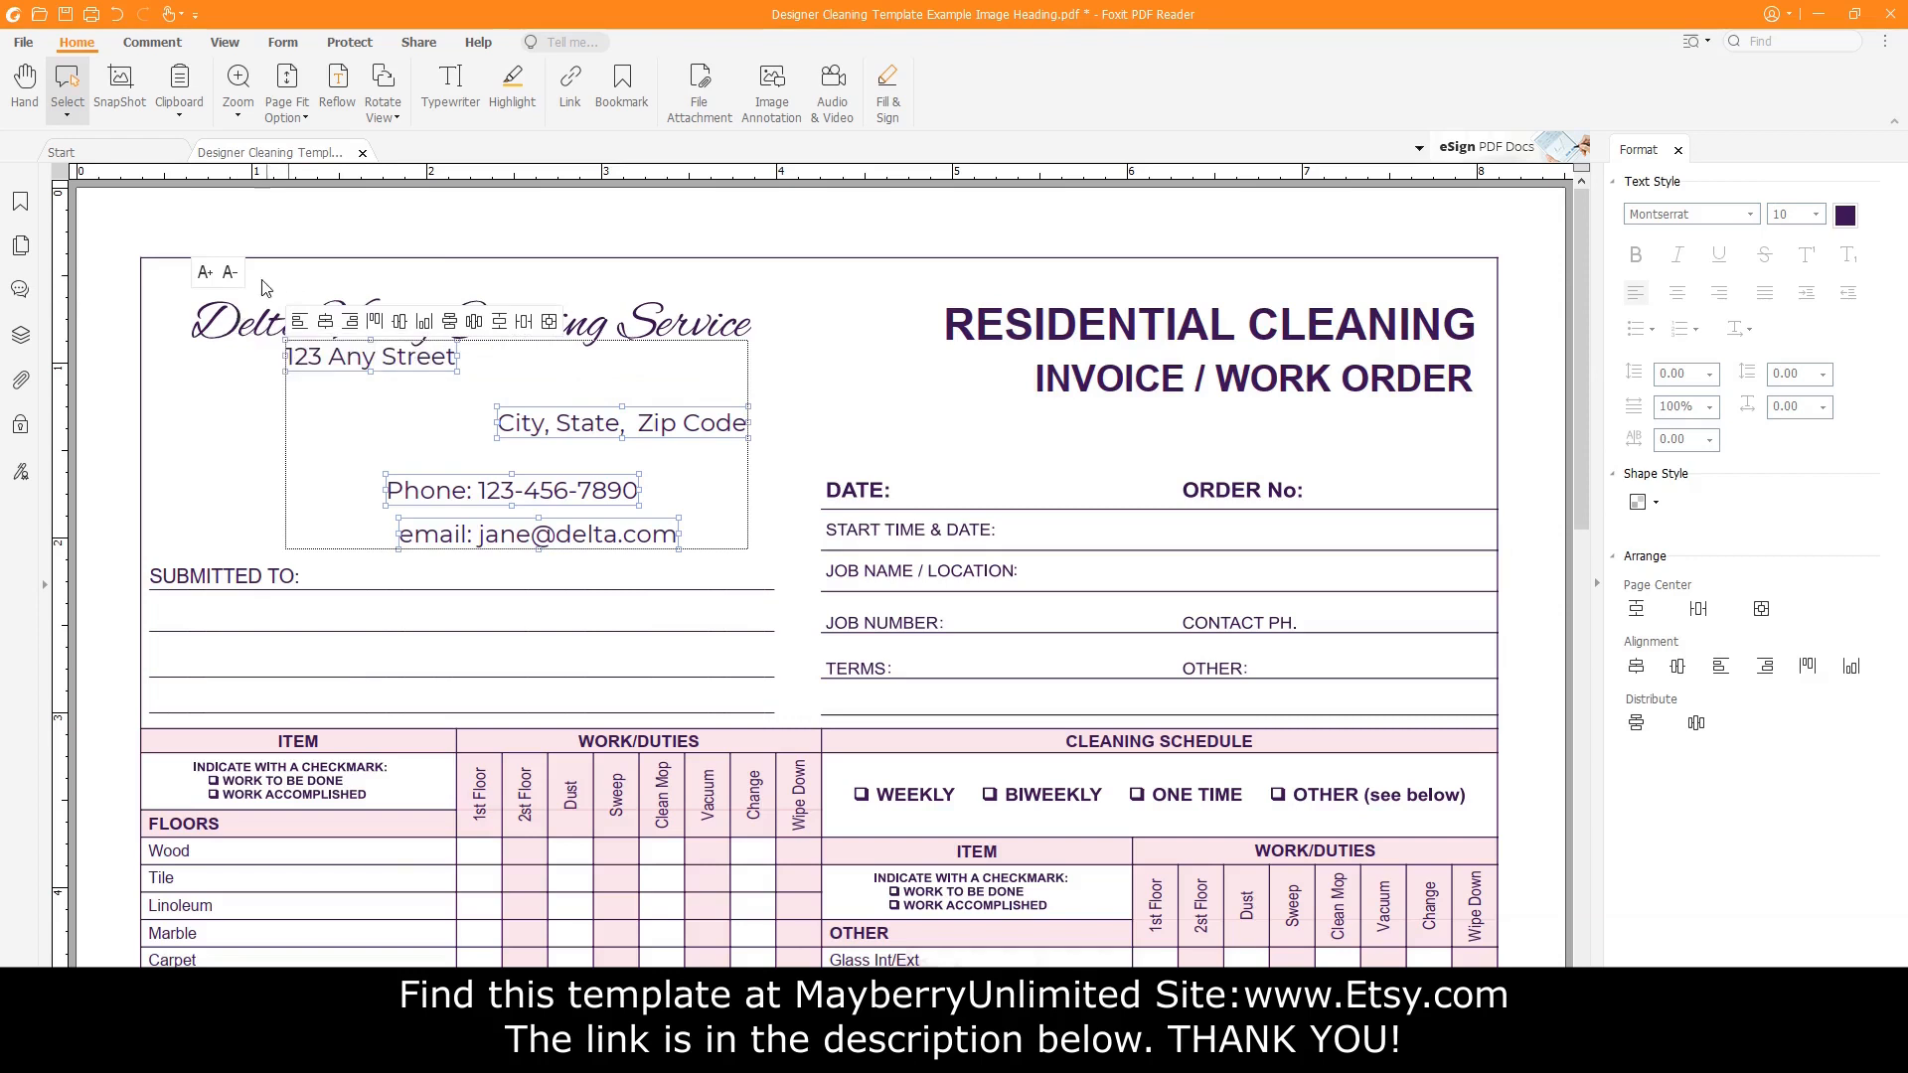
left_click(415, 271)
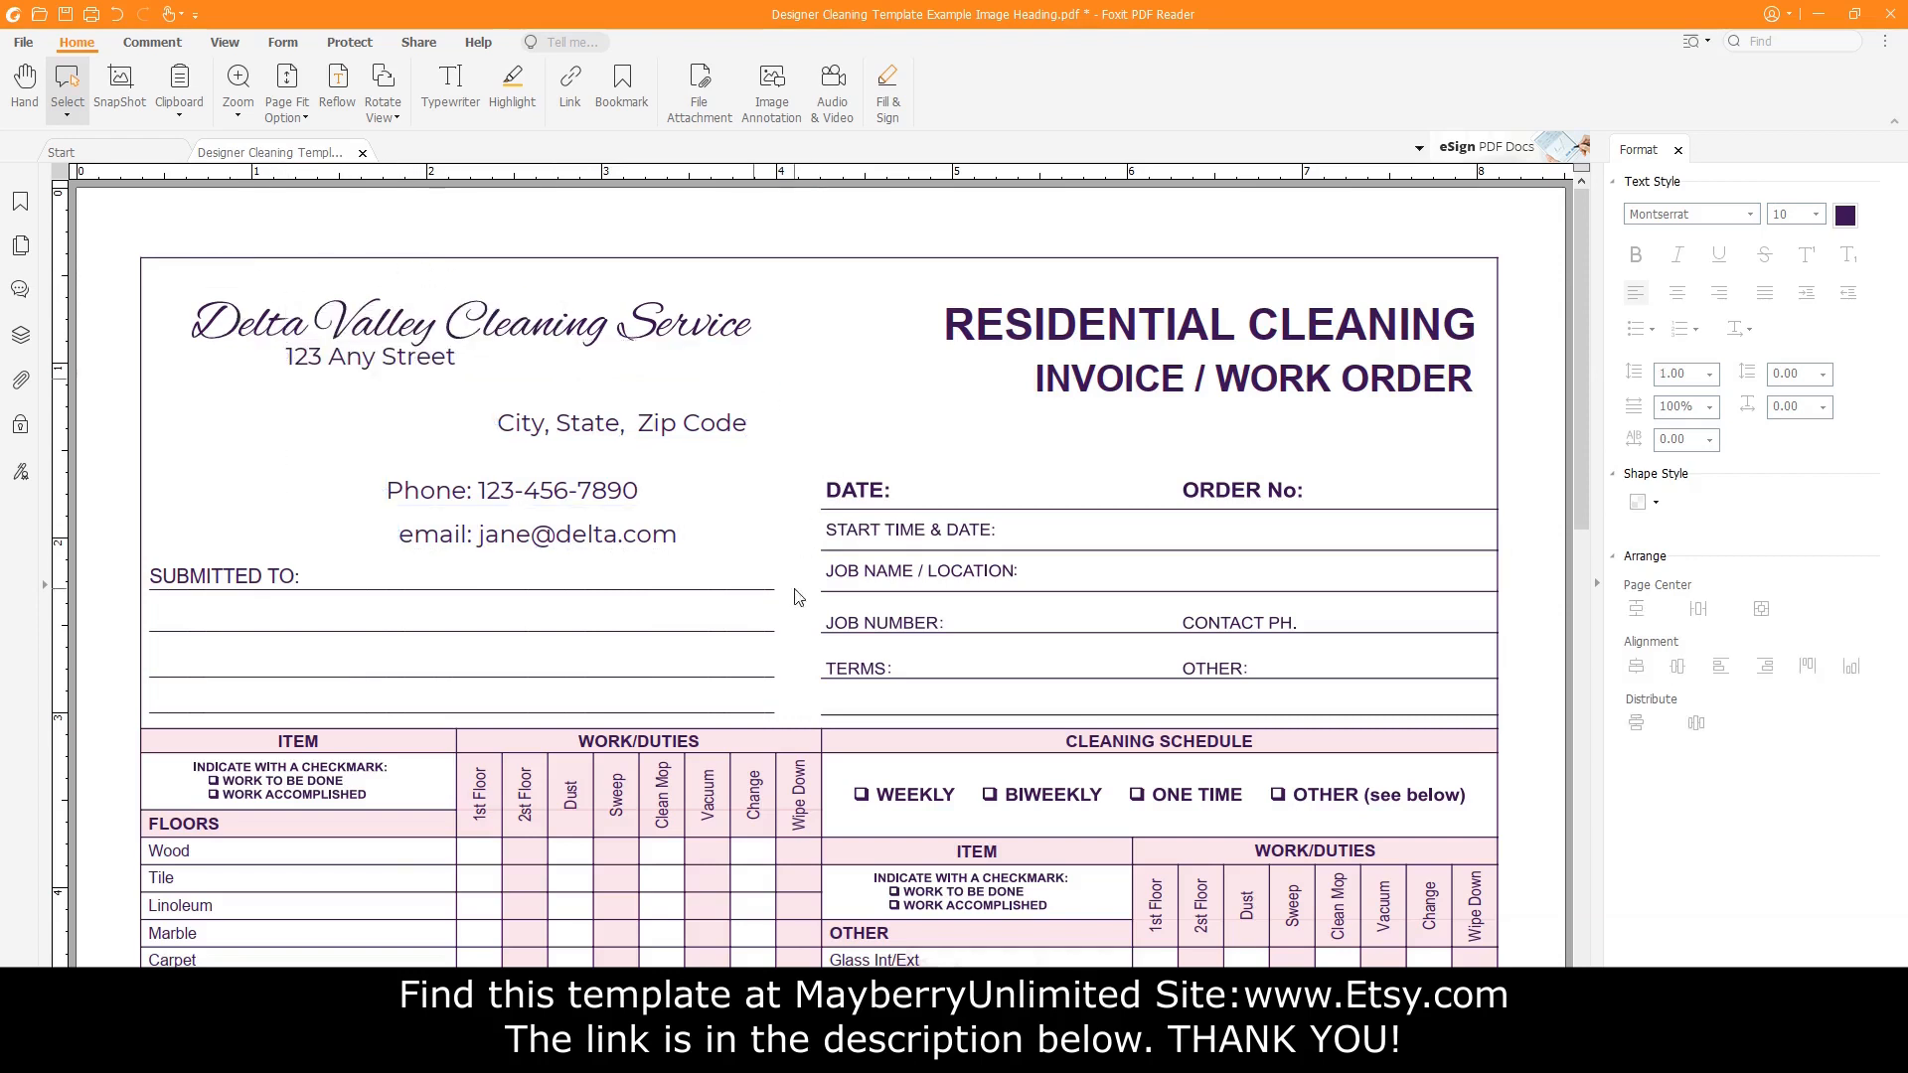
left_click_drag(796, 590, 155, 241)
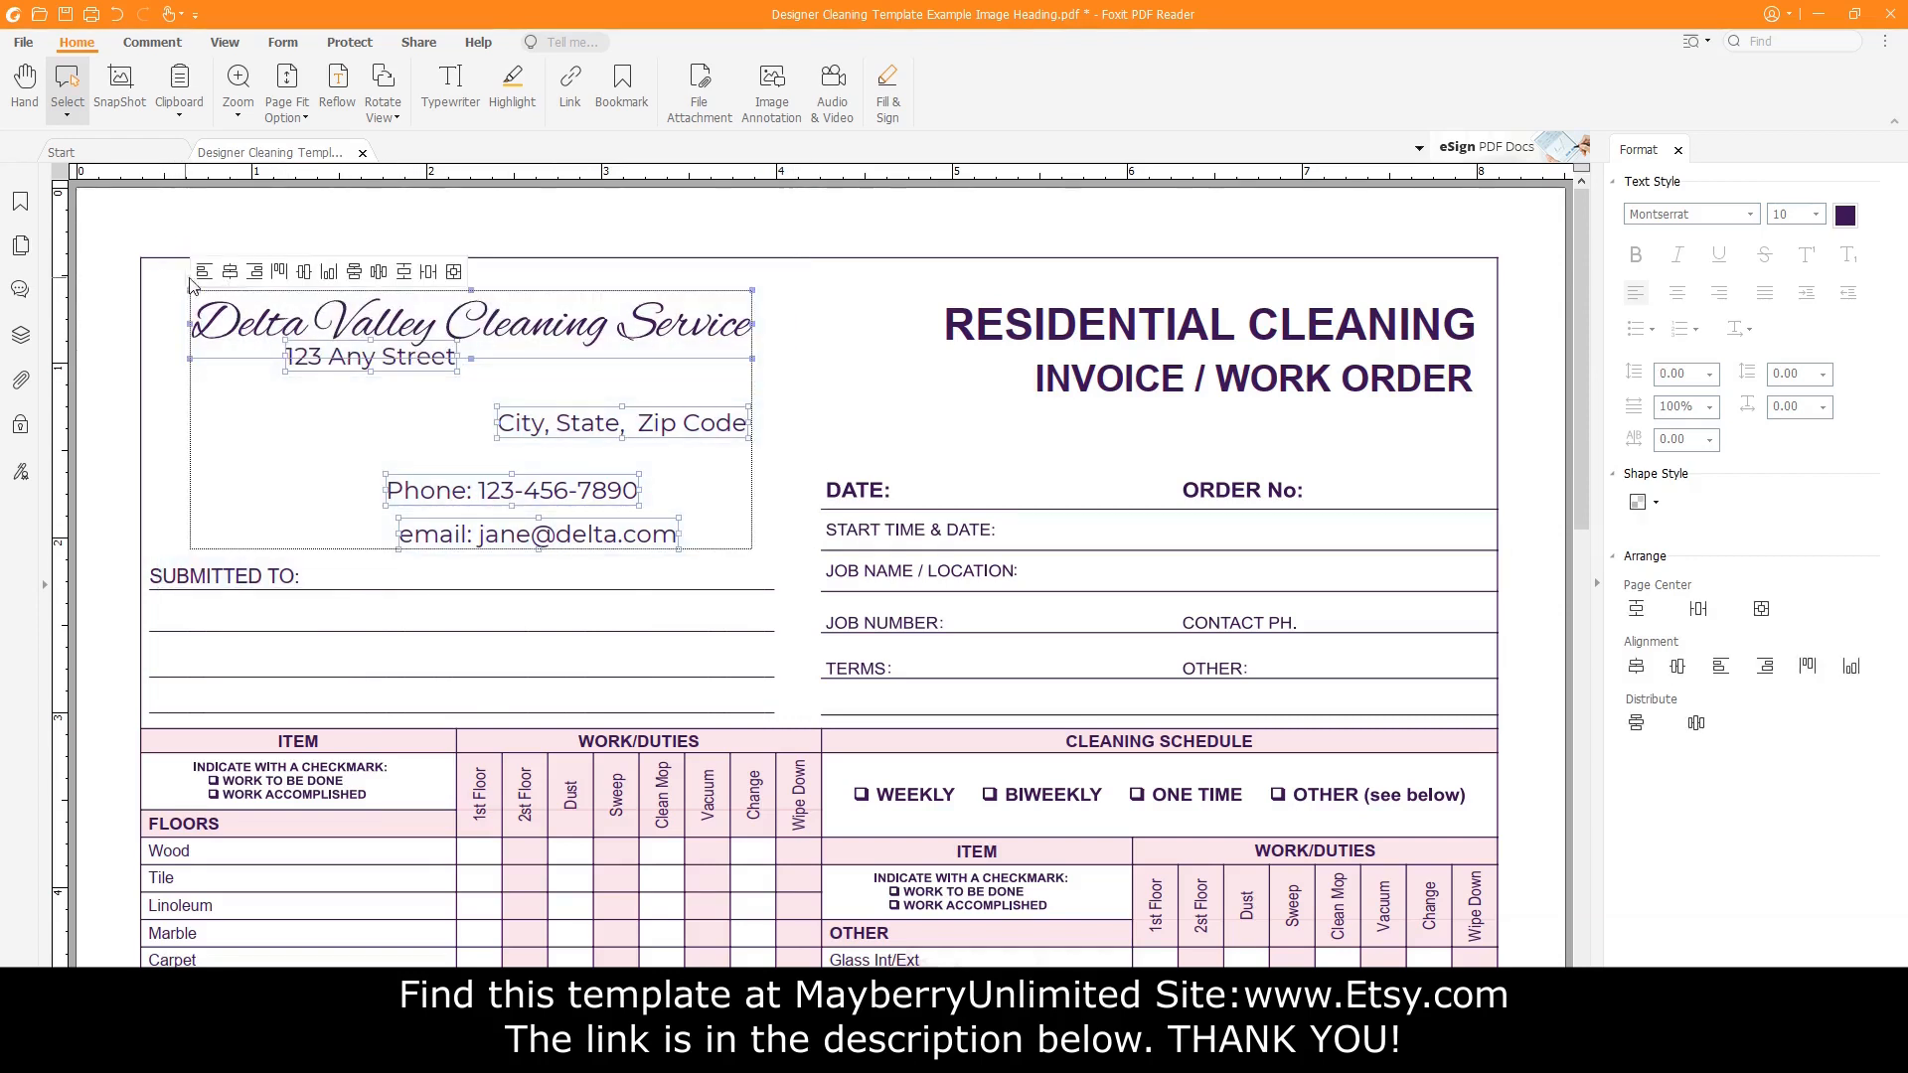
left_click(204, 274)
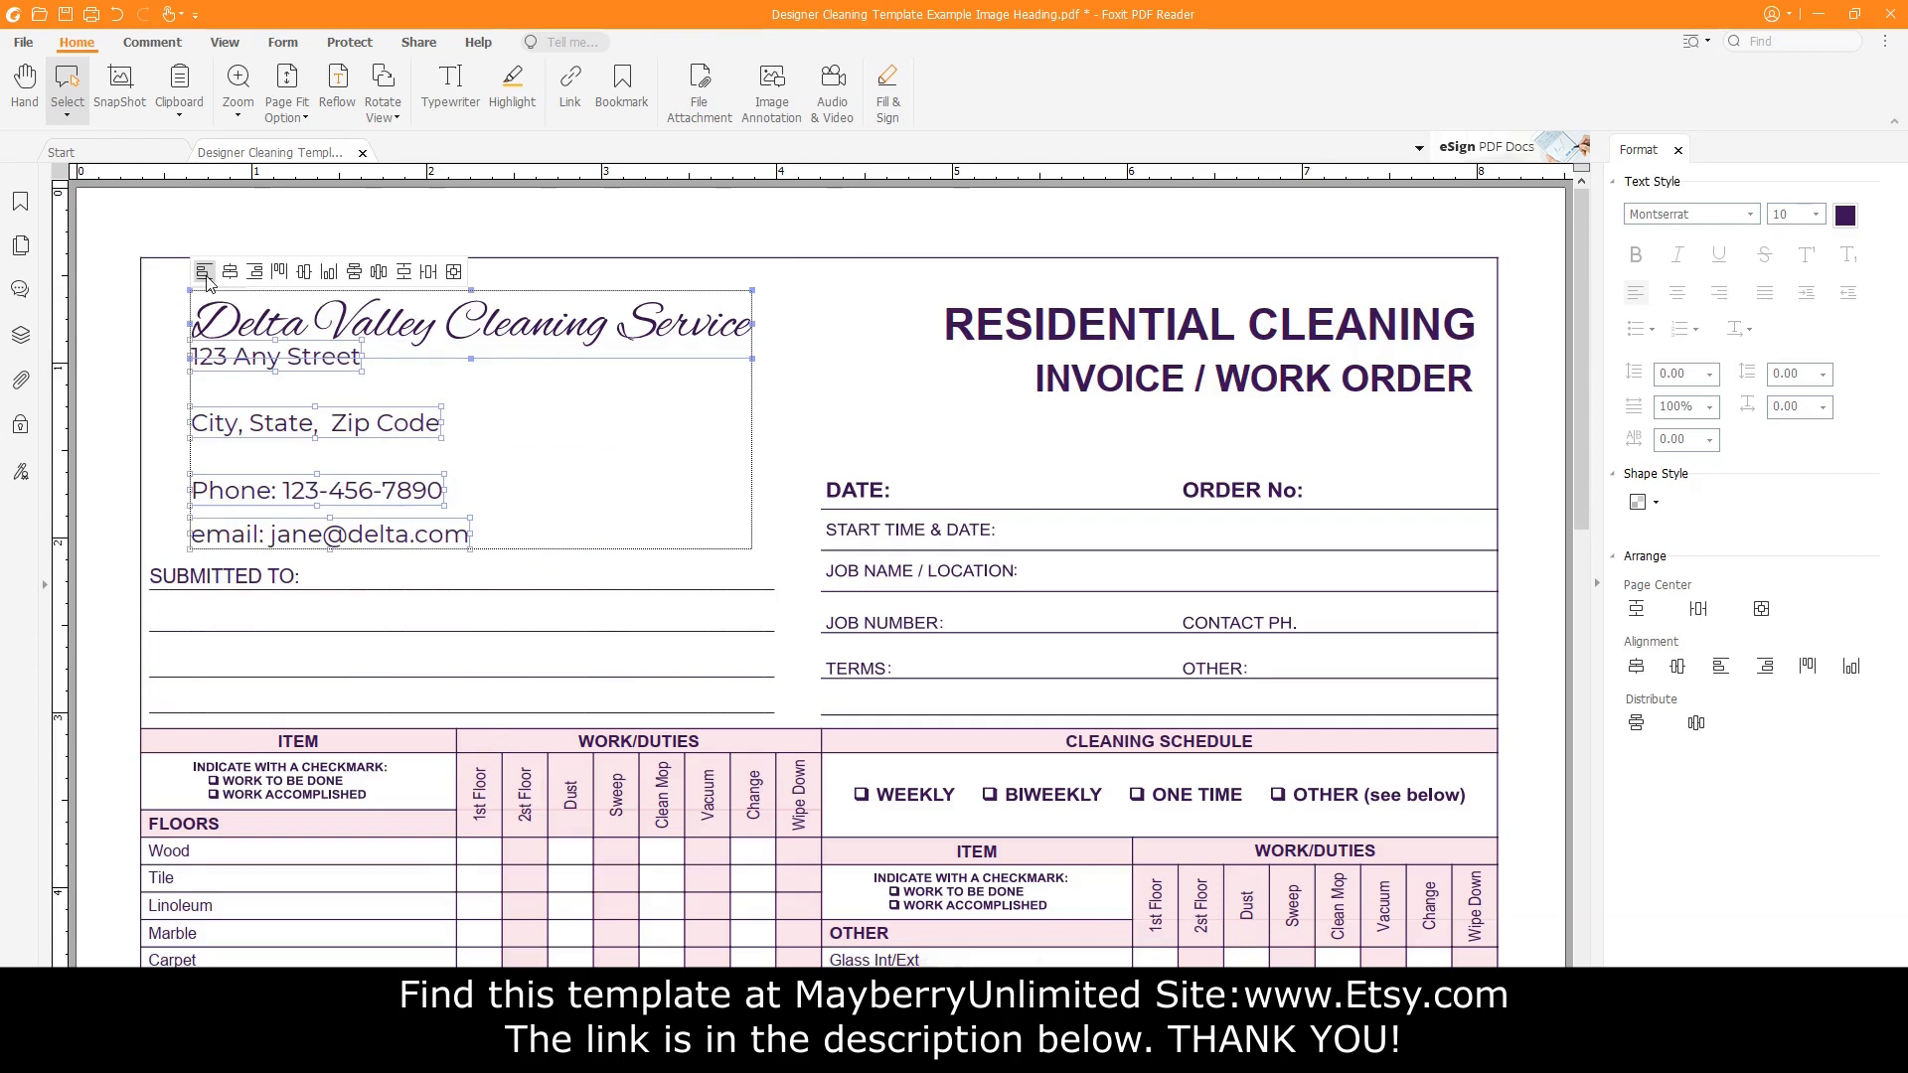
left_click(809, 430)
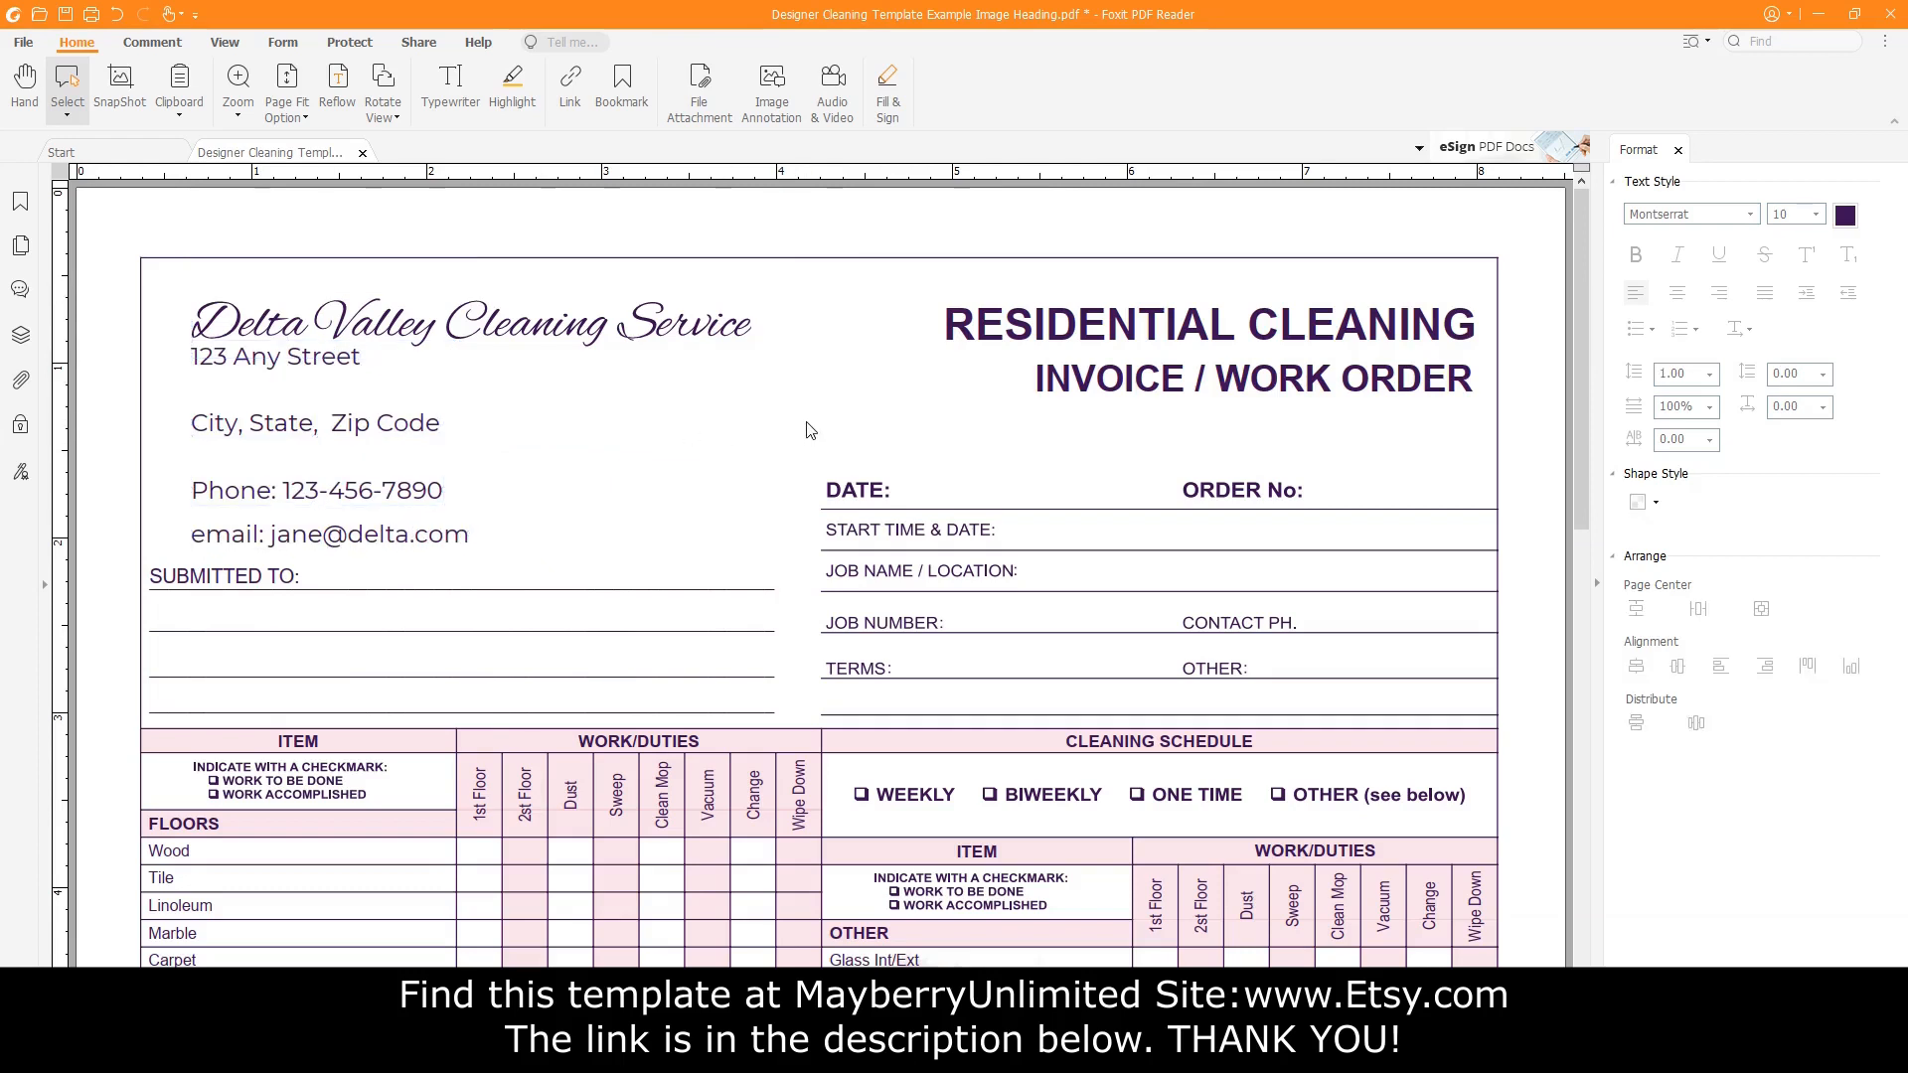
Move the street line down and the phone and e-mail lines up to close gaps.
left_click(296, 371)
left_click_drag(296, 370, 301, 408)
left_click(313, 492)
left_click_drag(313, 492, 315, 463)
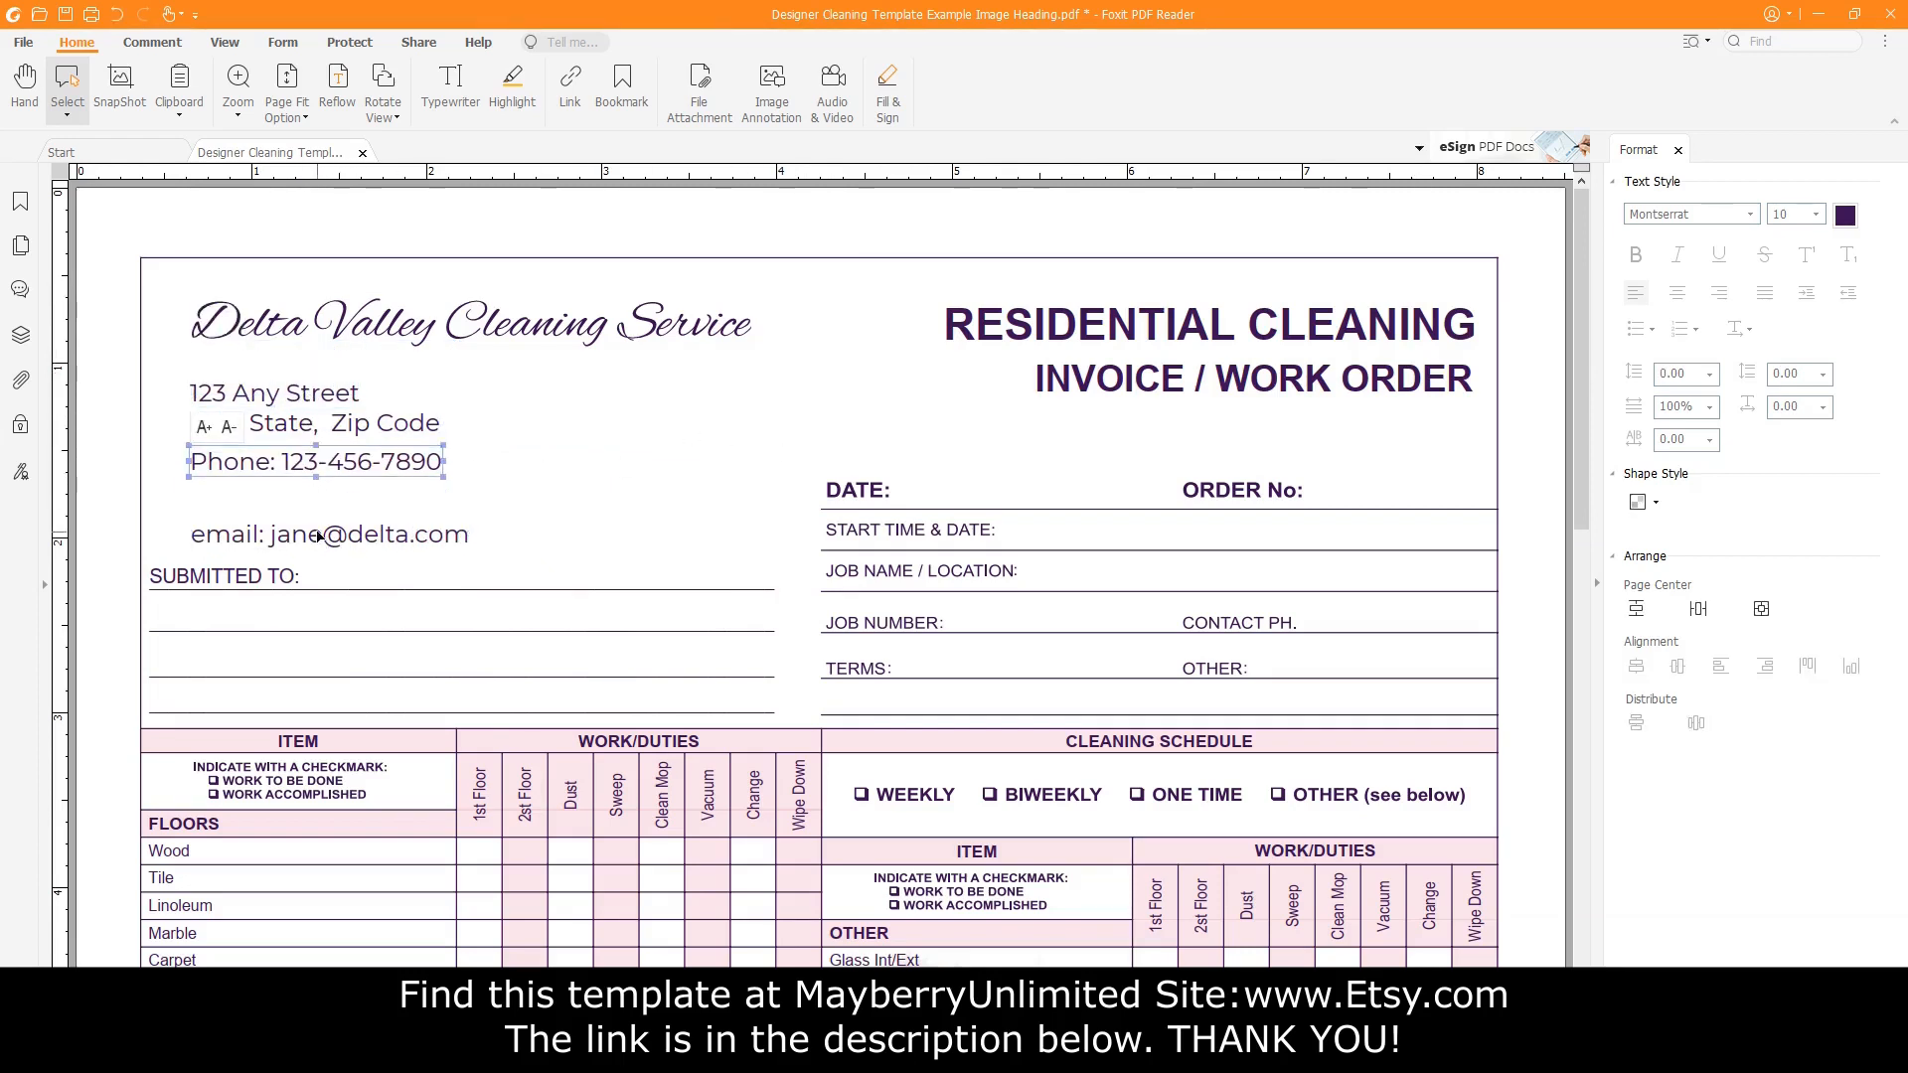
left_click_drag(318, 537, 318, 502)
left_click(298, 392)
left_click_drag(298, 393, 298, 388)
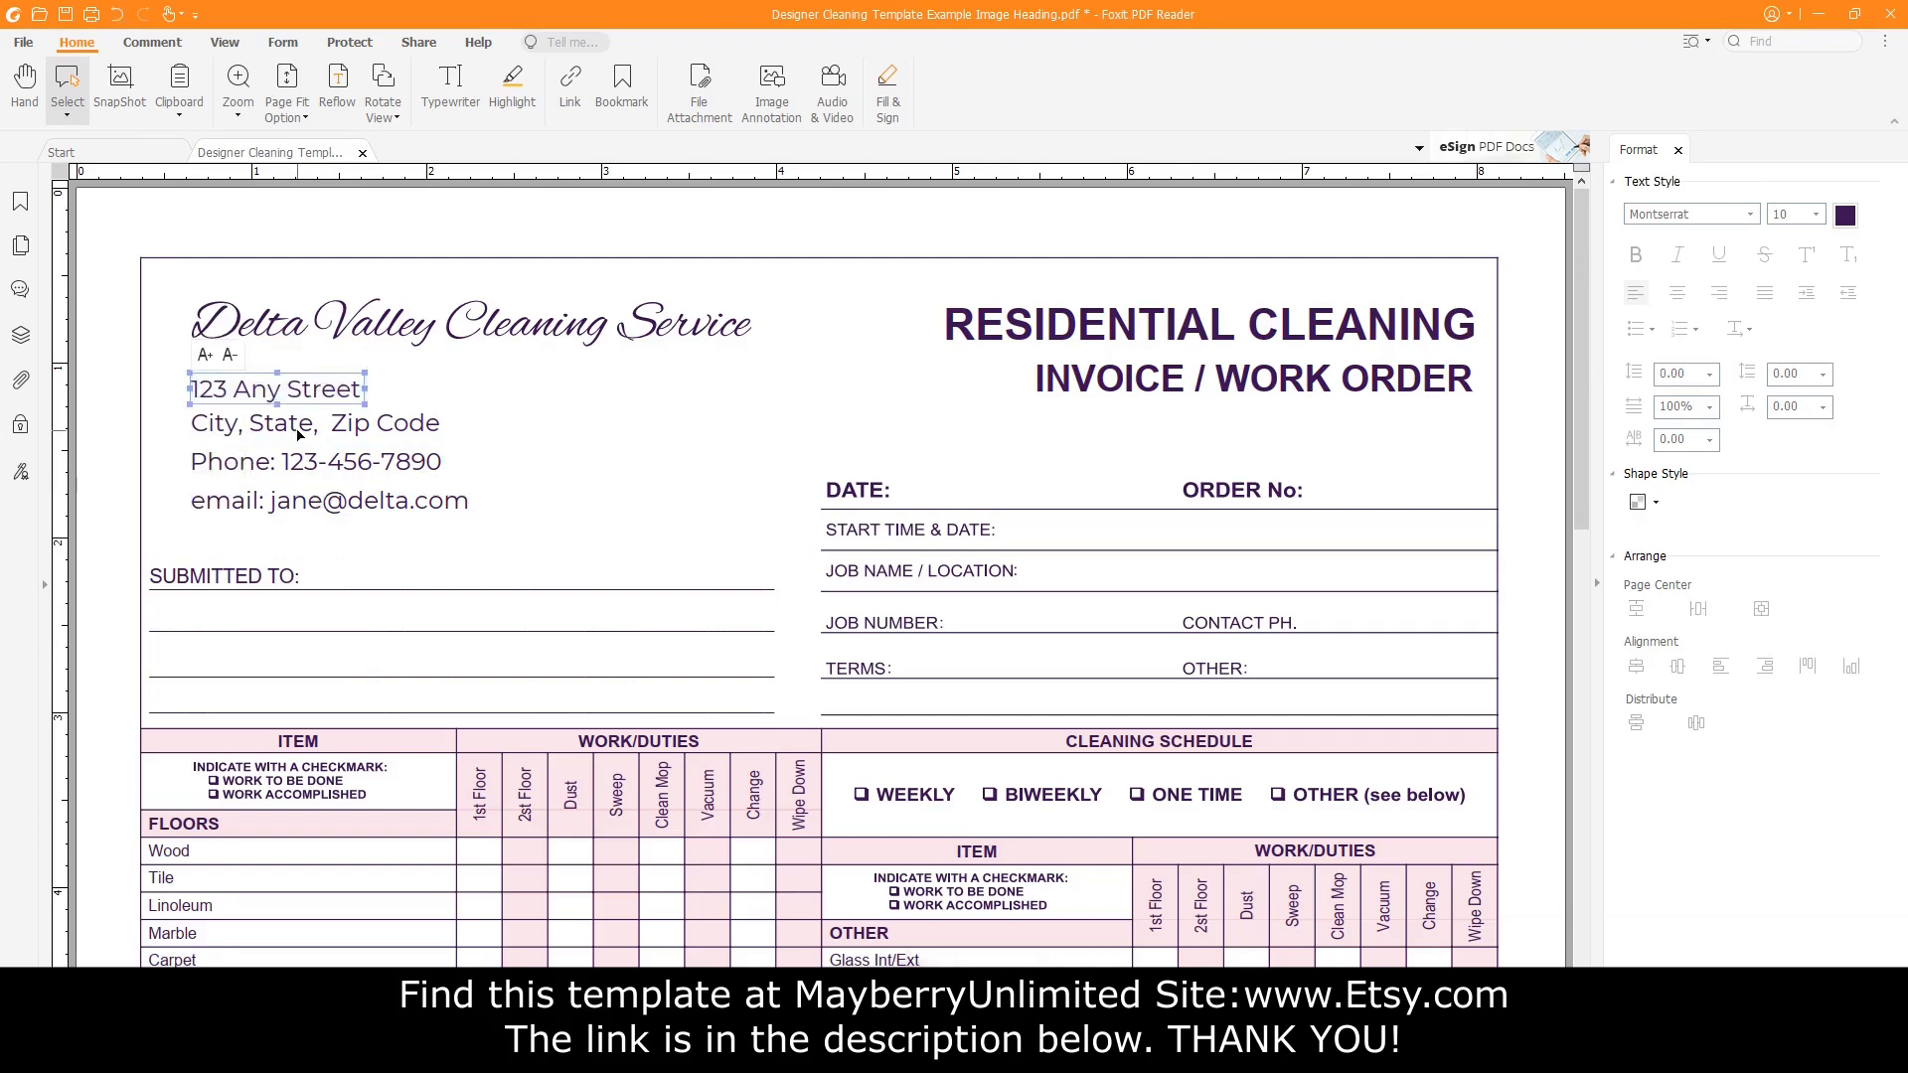
Fine-tune the phone and e-mail line positions, then select all four address lines.
left_click(298, 430)
double_click(313, 460)
left_click(443, 454)
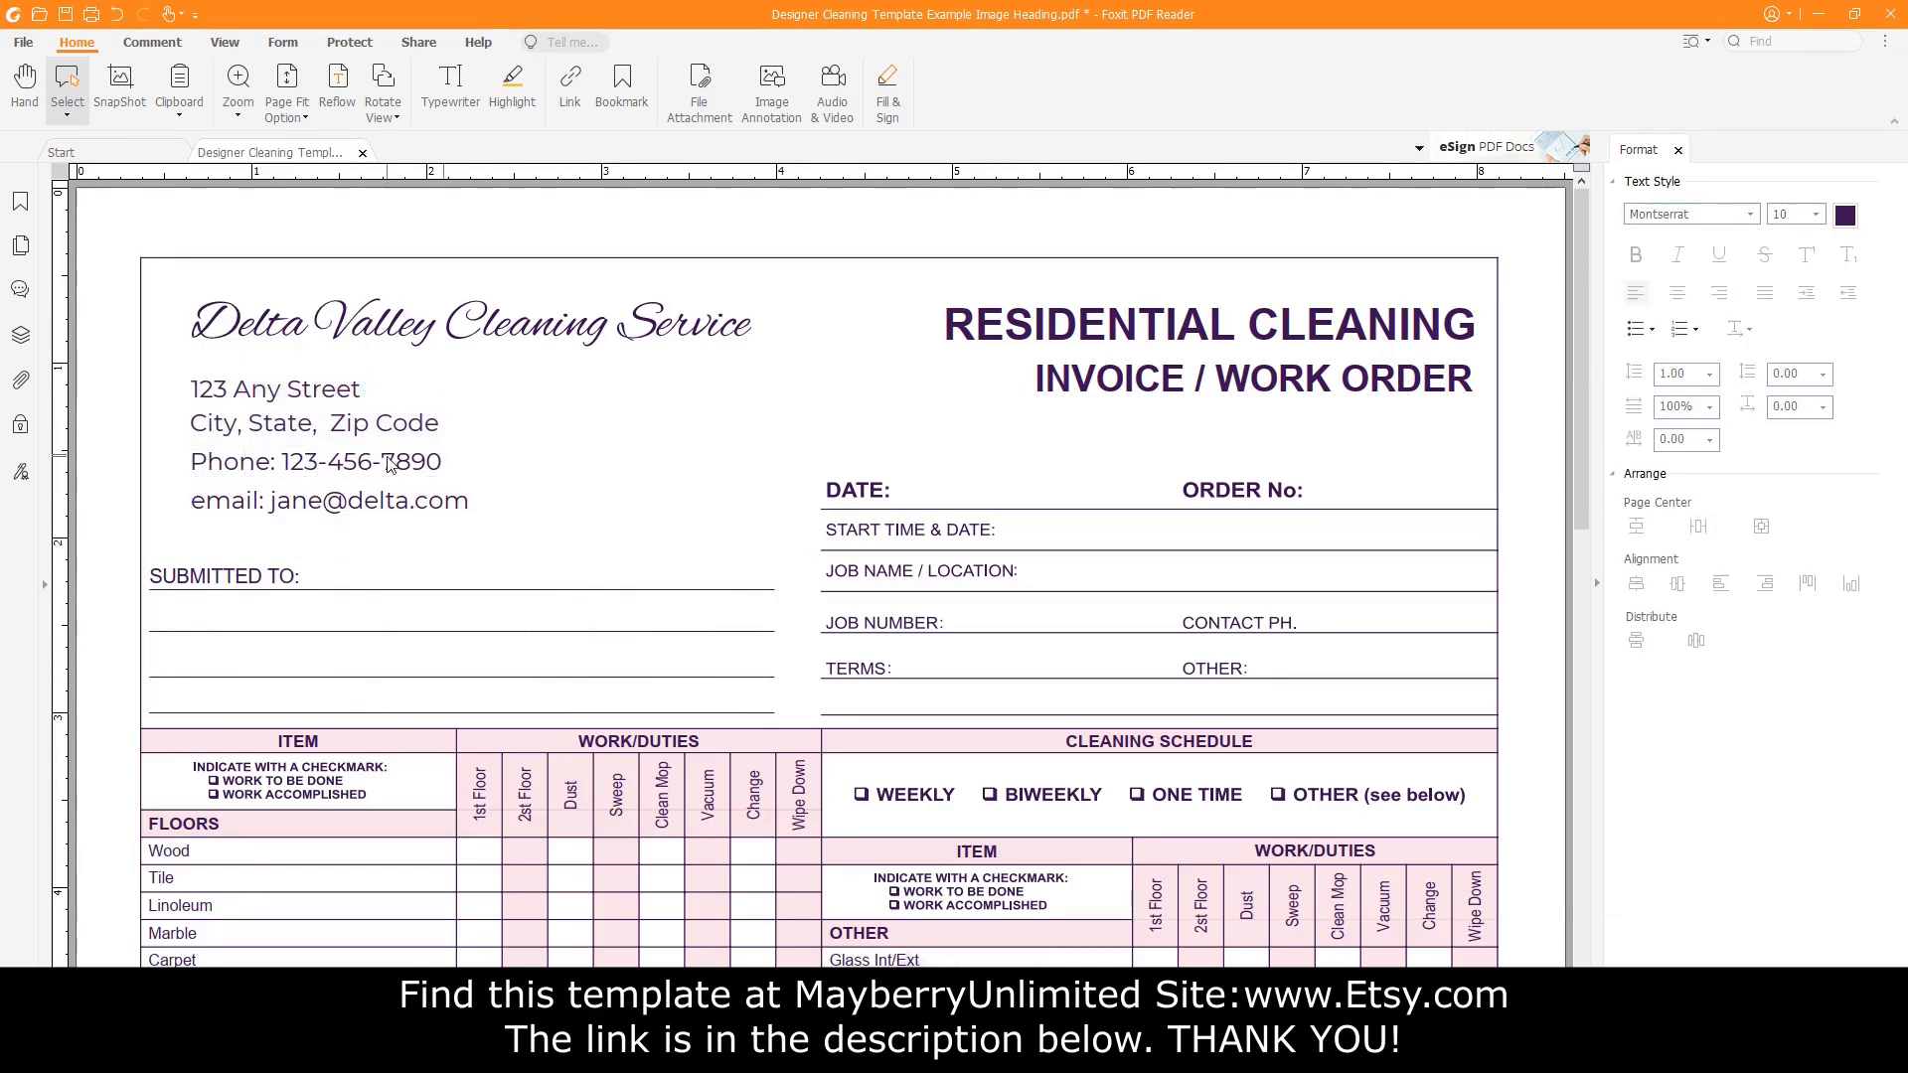
left_click(390, 465)
left_click_drag(389, 465, 393, 513)
left_click(392, 517)
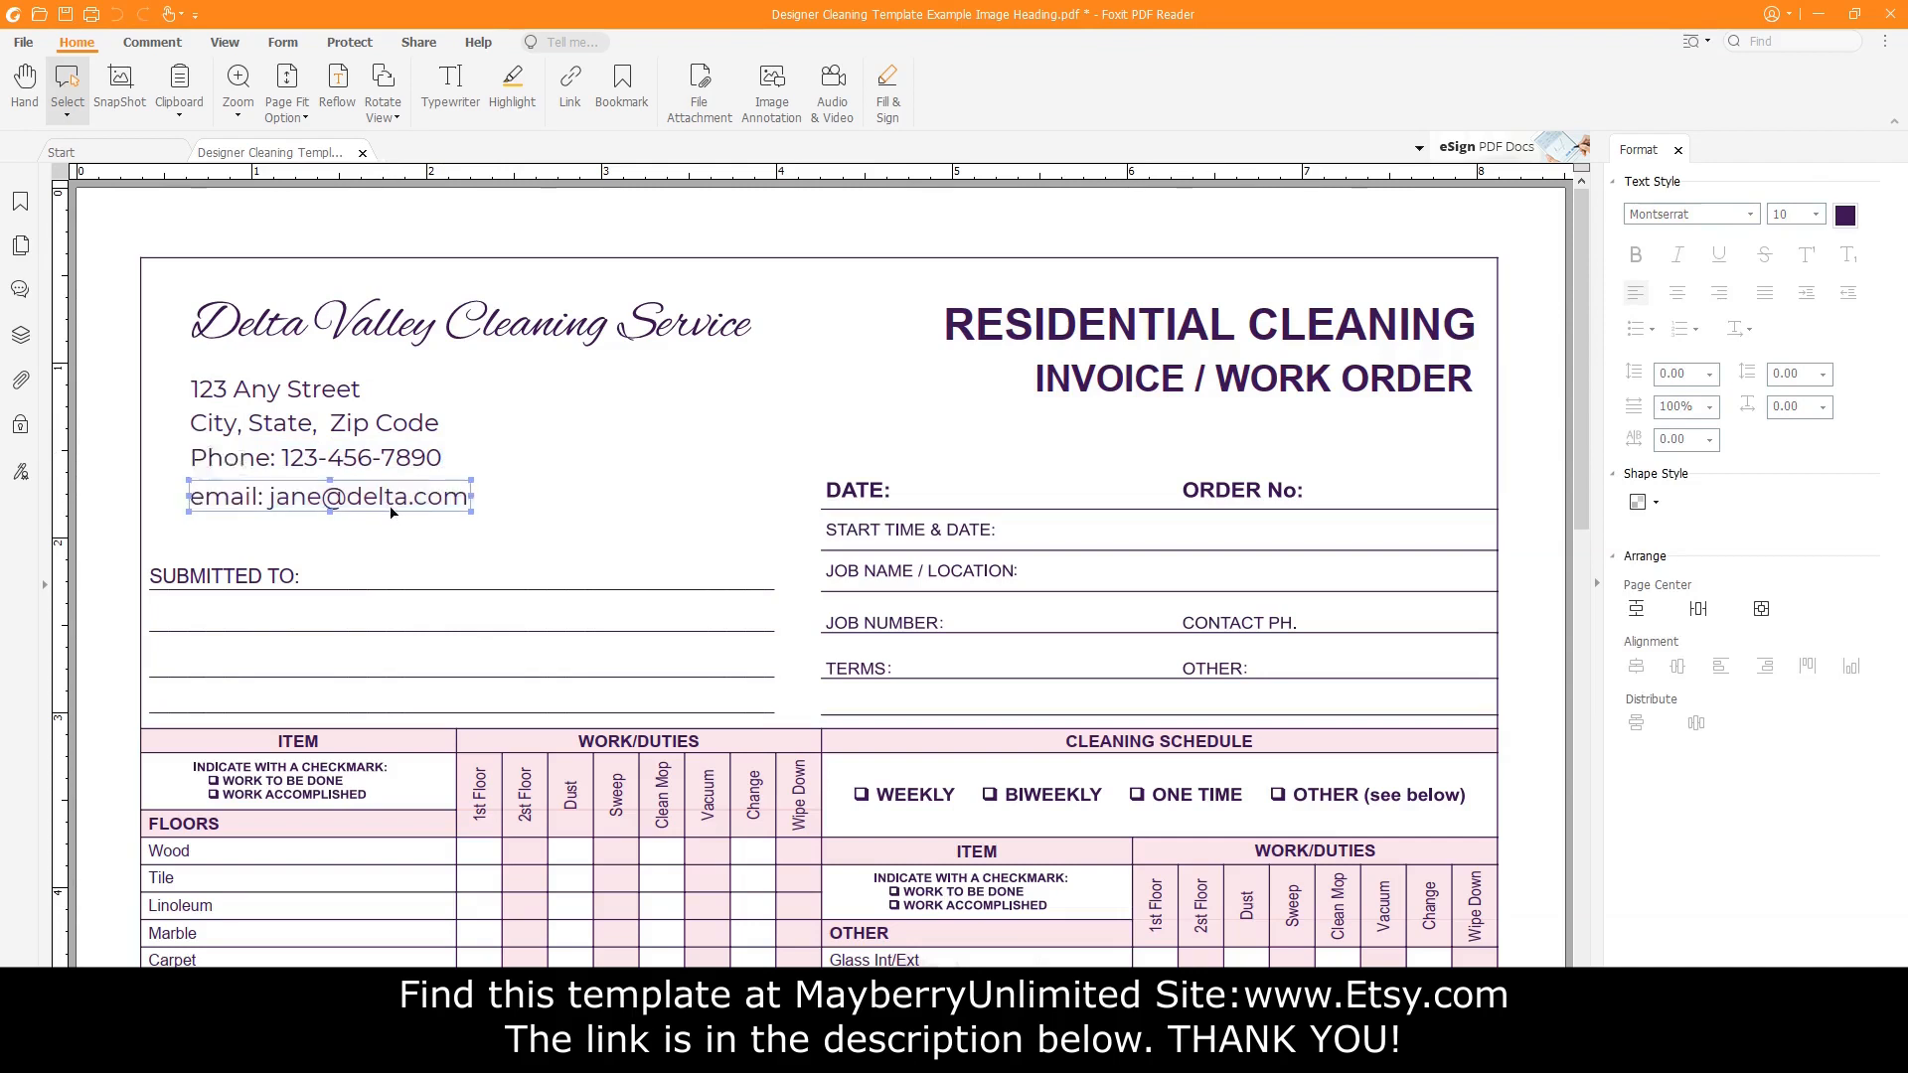
left_click_drag(583, 558, 165, 370)
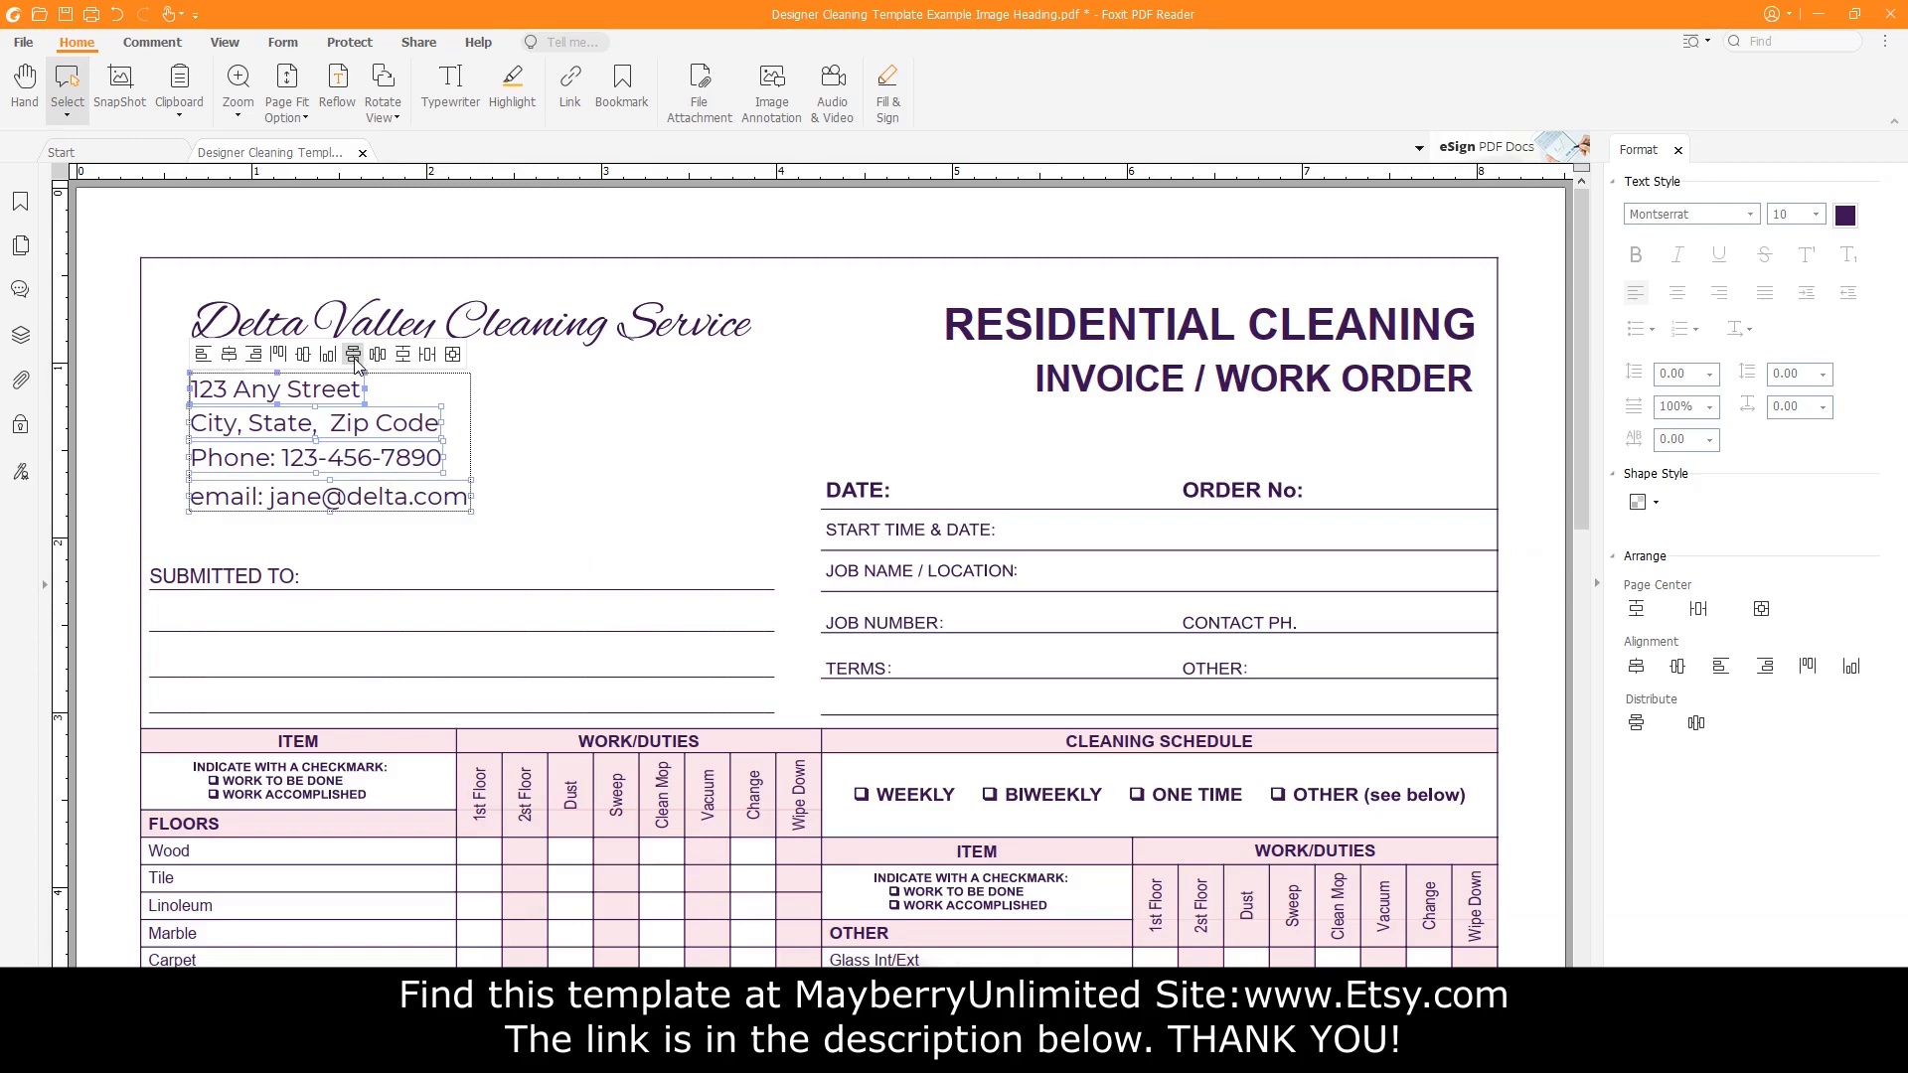
Distribute the four address lines evenly and nudge the block right under the heading.
left_click(353, 357)
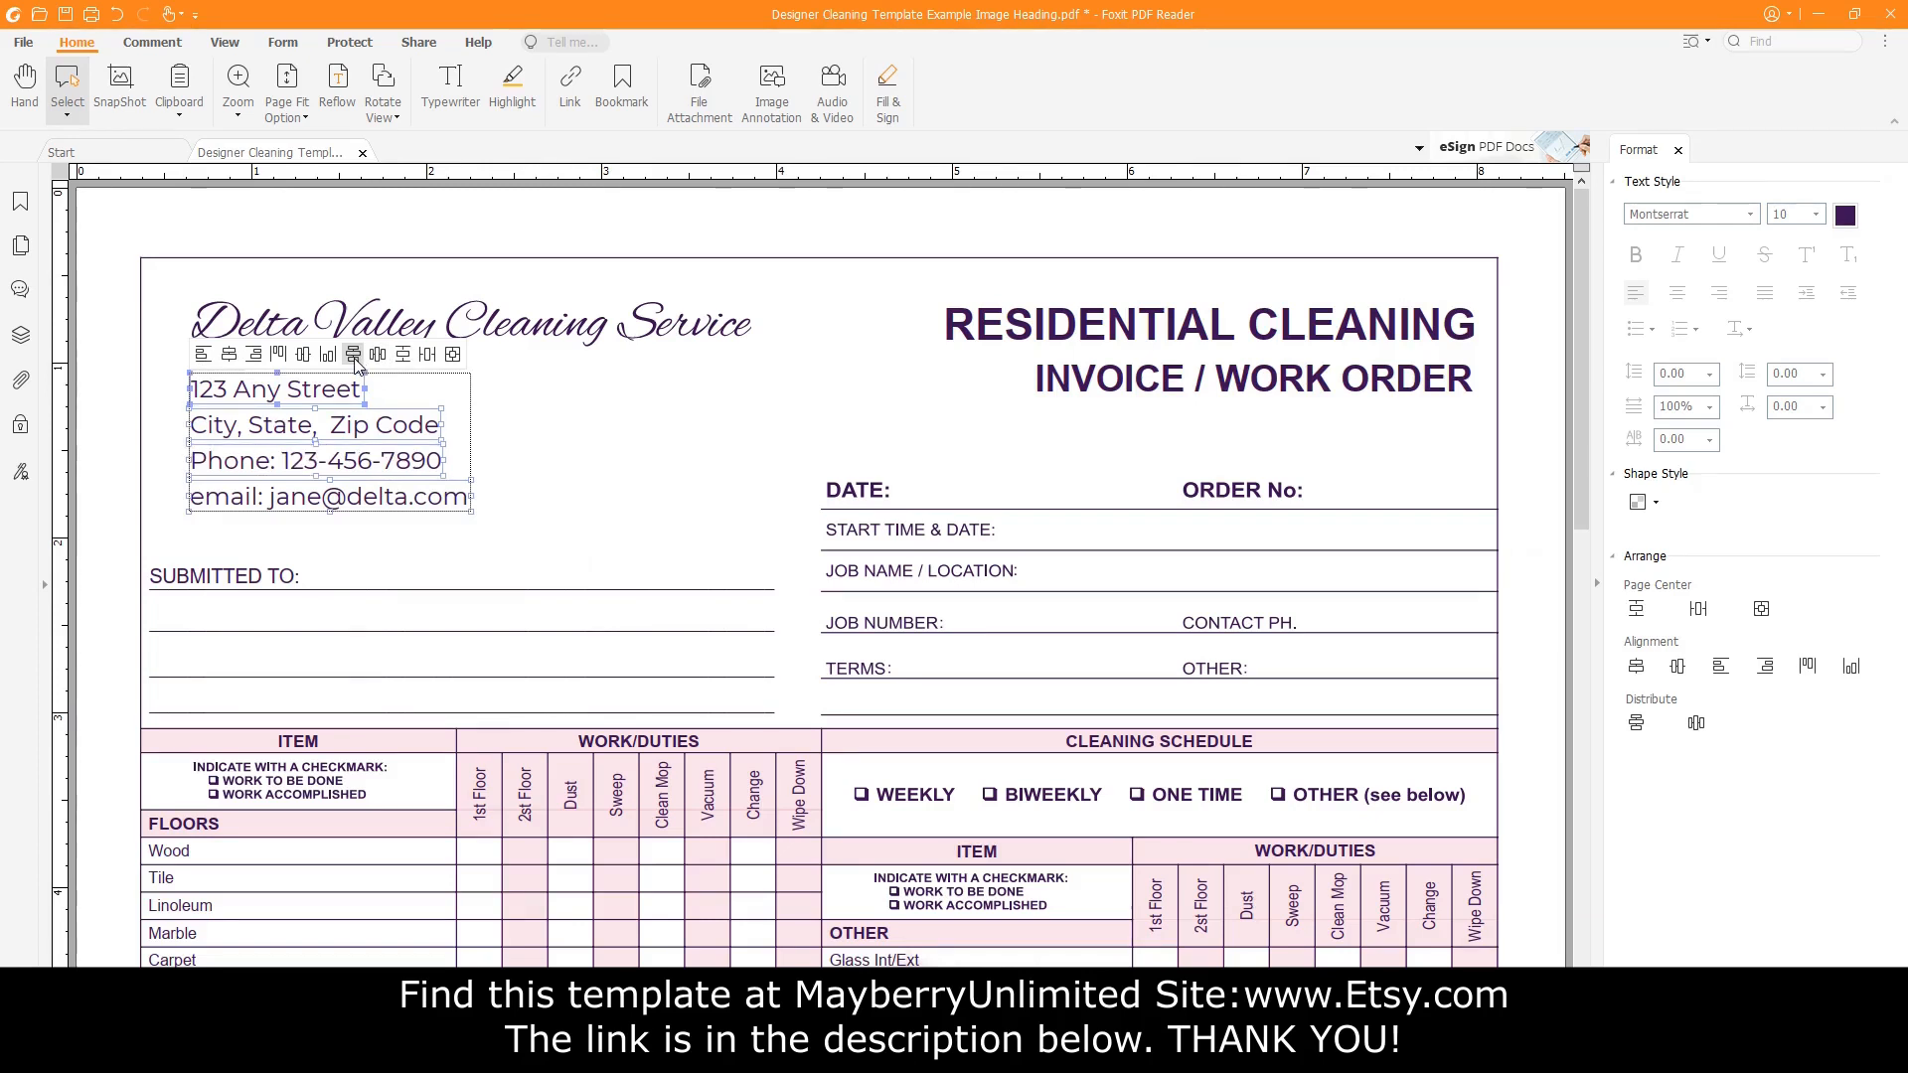
key("Right")
key("Right")
key("Right")
key("Right")
key("Right")
key("Right")
key("Right")
key("Right")
key("Right")
key("Right")
key("Right")
key("Right")
key("Right")
key("Right")
key("Right")
key("Right")
key("Right")
key("Right")
key("Right")
key("Right")
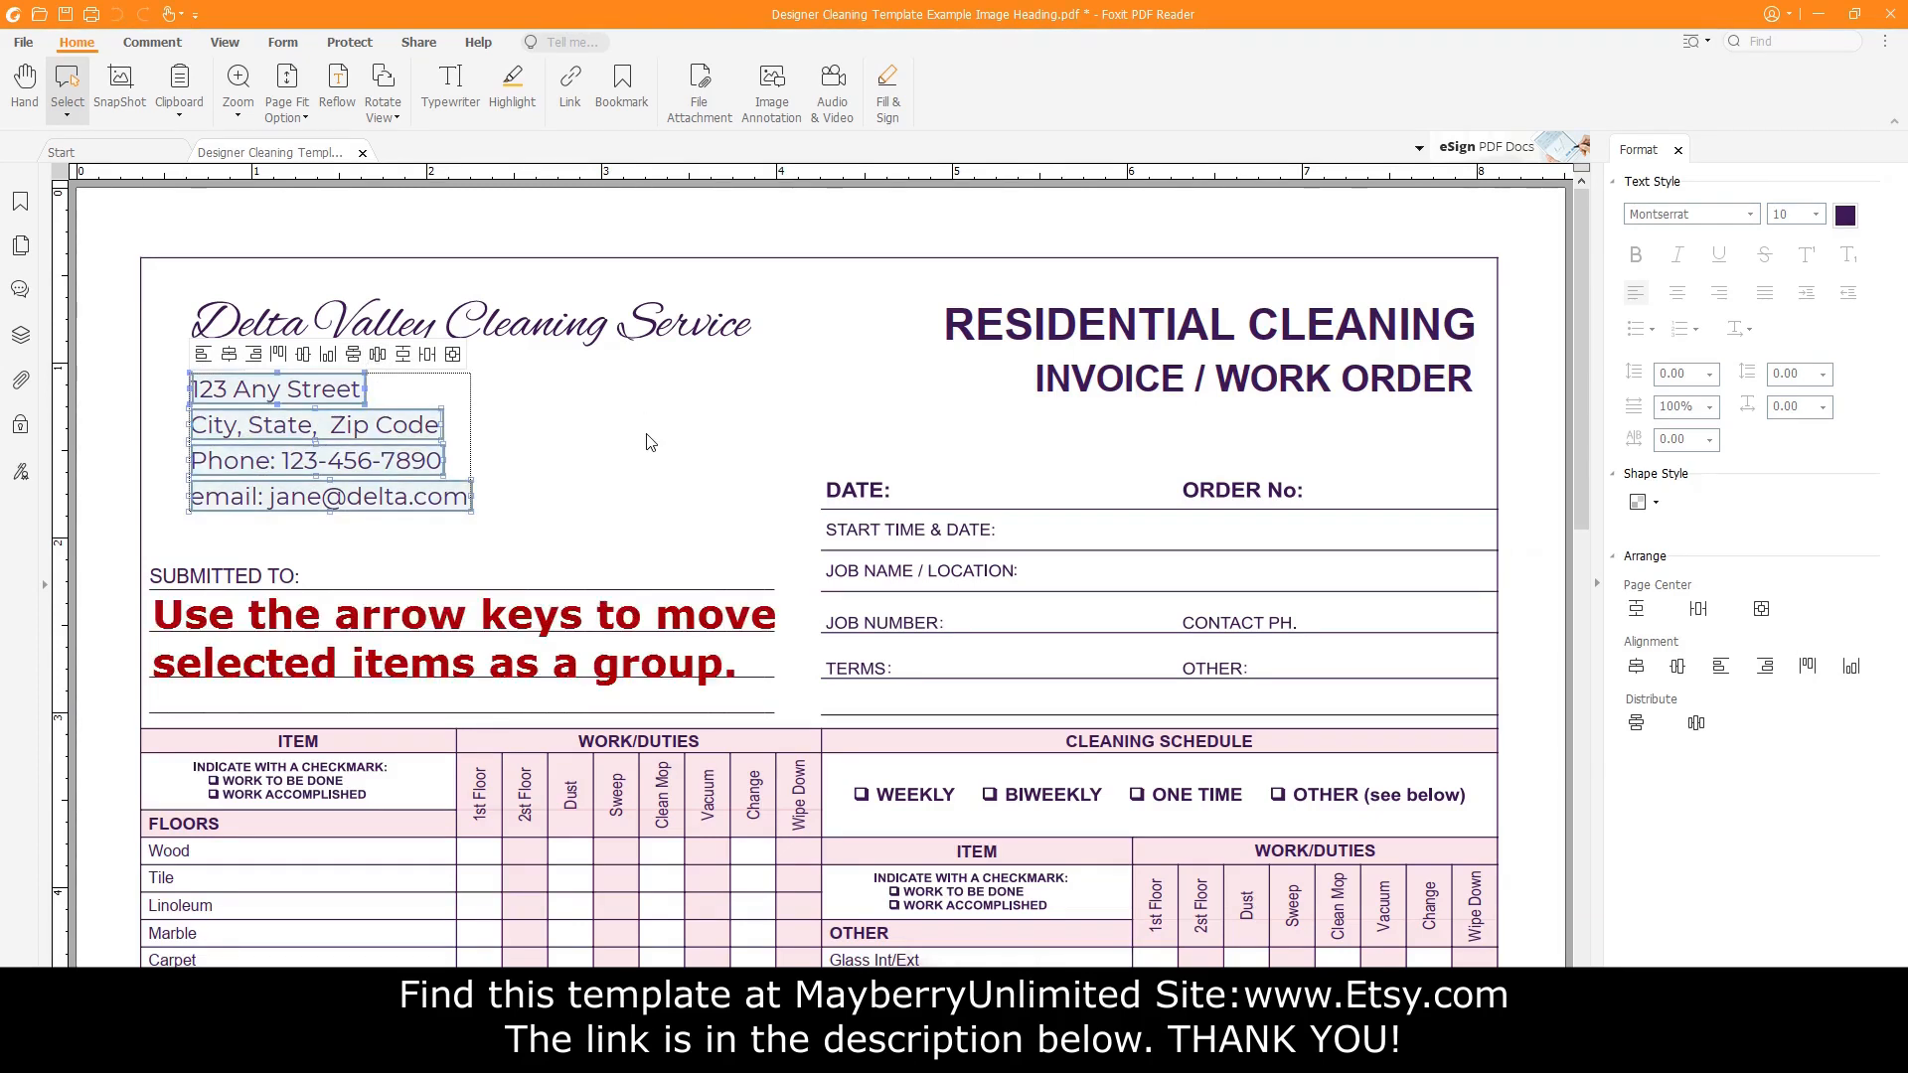
key("Right")
key("Right")
key("Right")
key("Right")
key("Right")
key("Right")
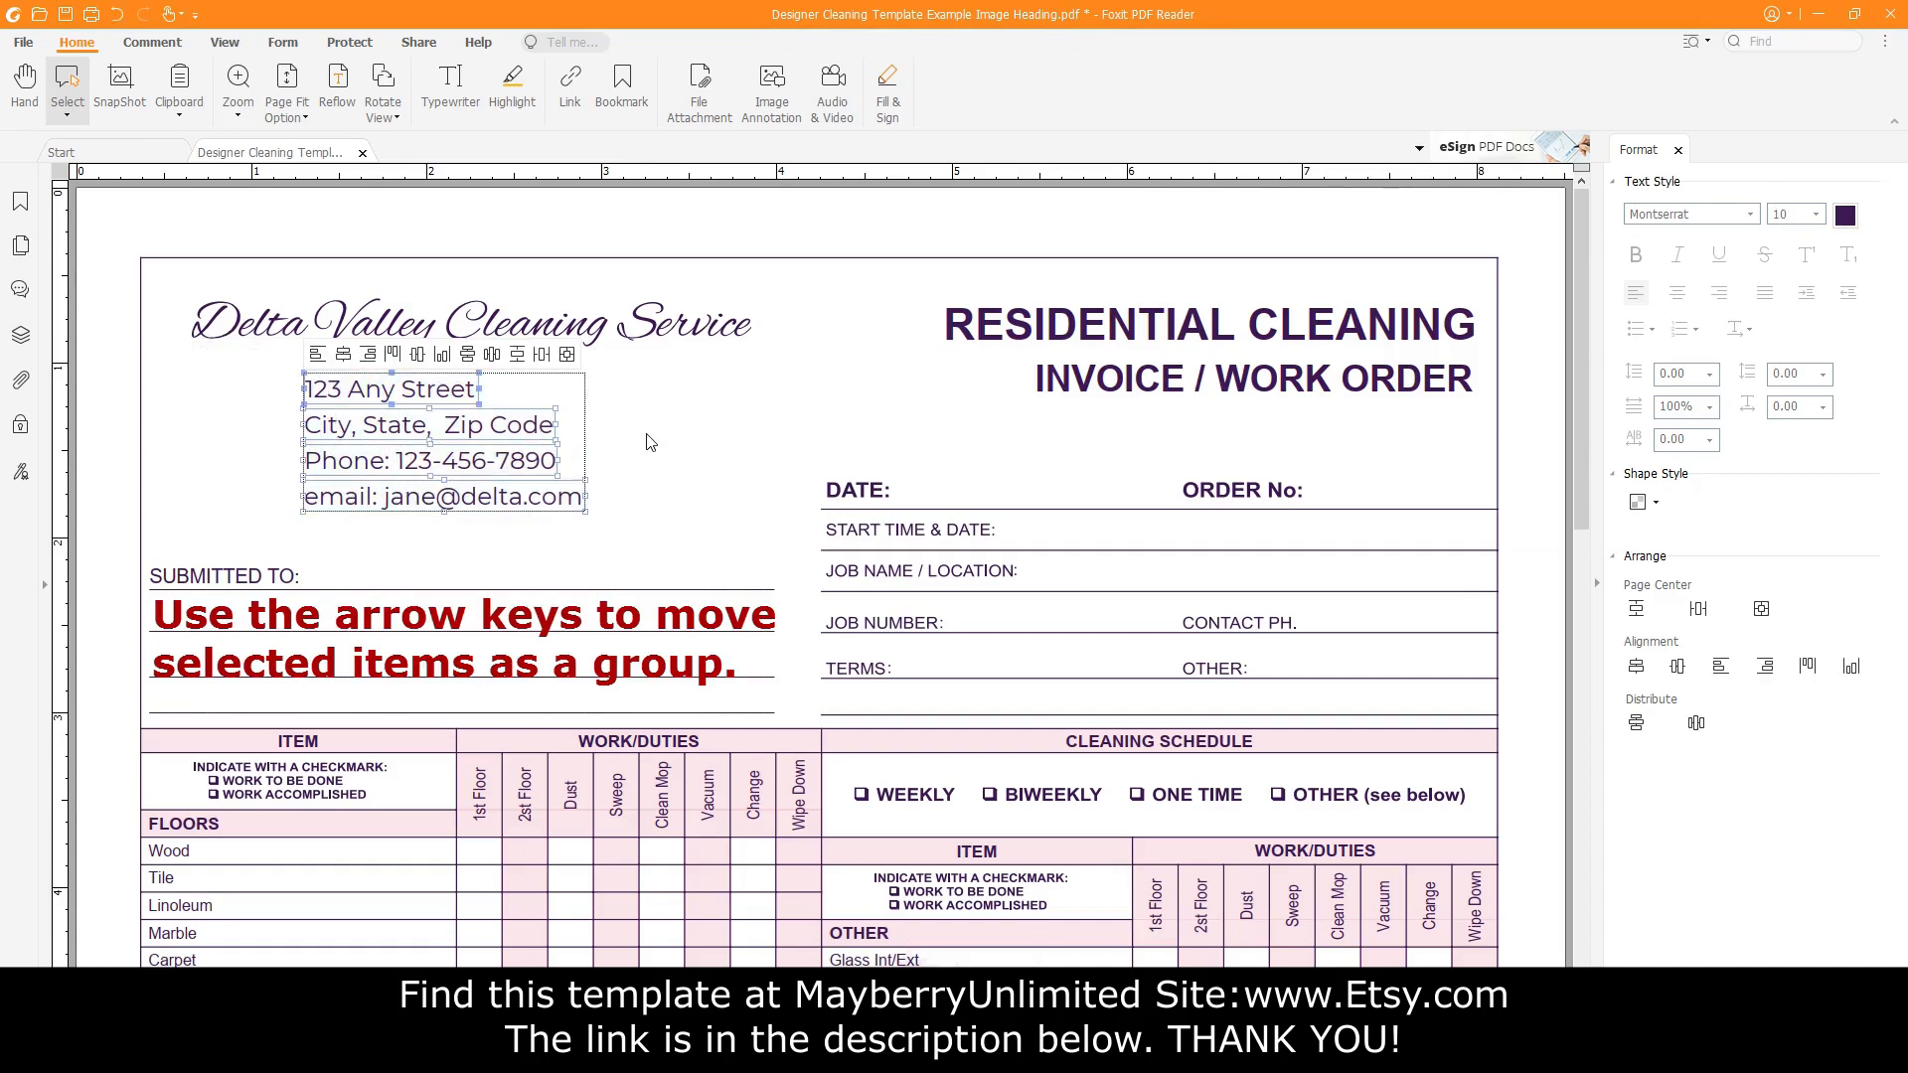
key("Up")
key("Up")
key("Up")
key("Up")
key("Up")
key("Up")
key("Up")
key("Up")
key("Up")
key("Up")
key("Up")
key("Up")
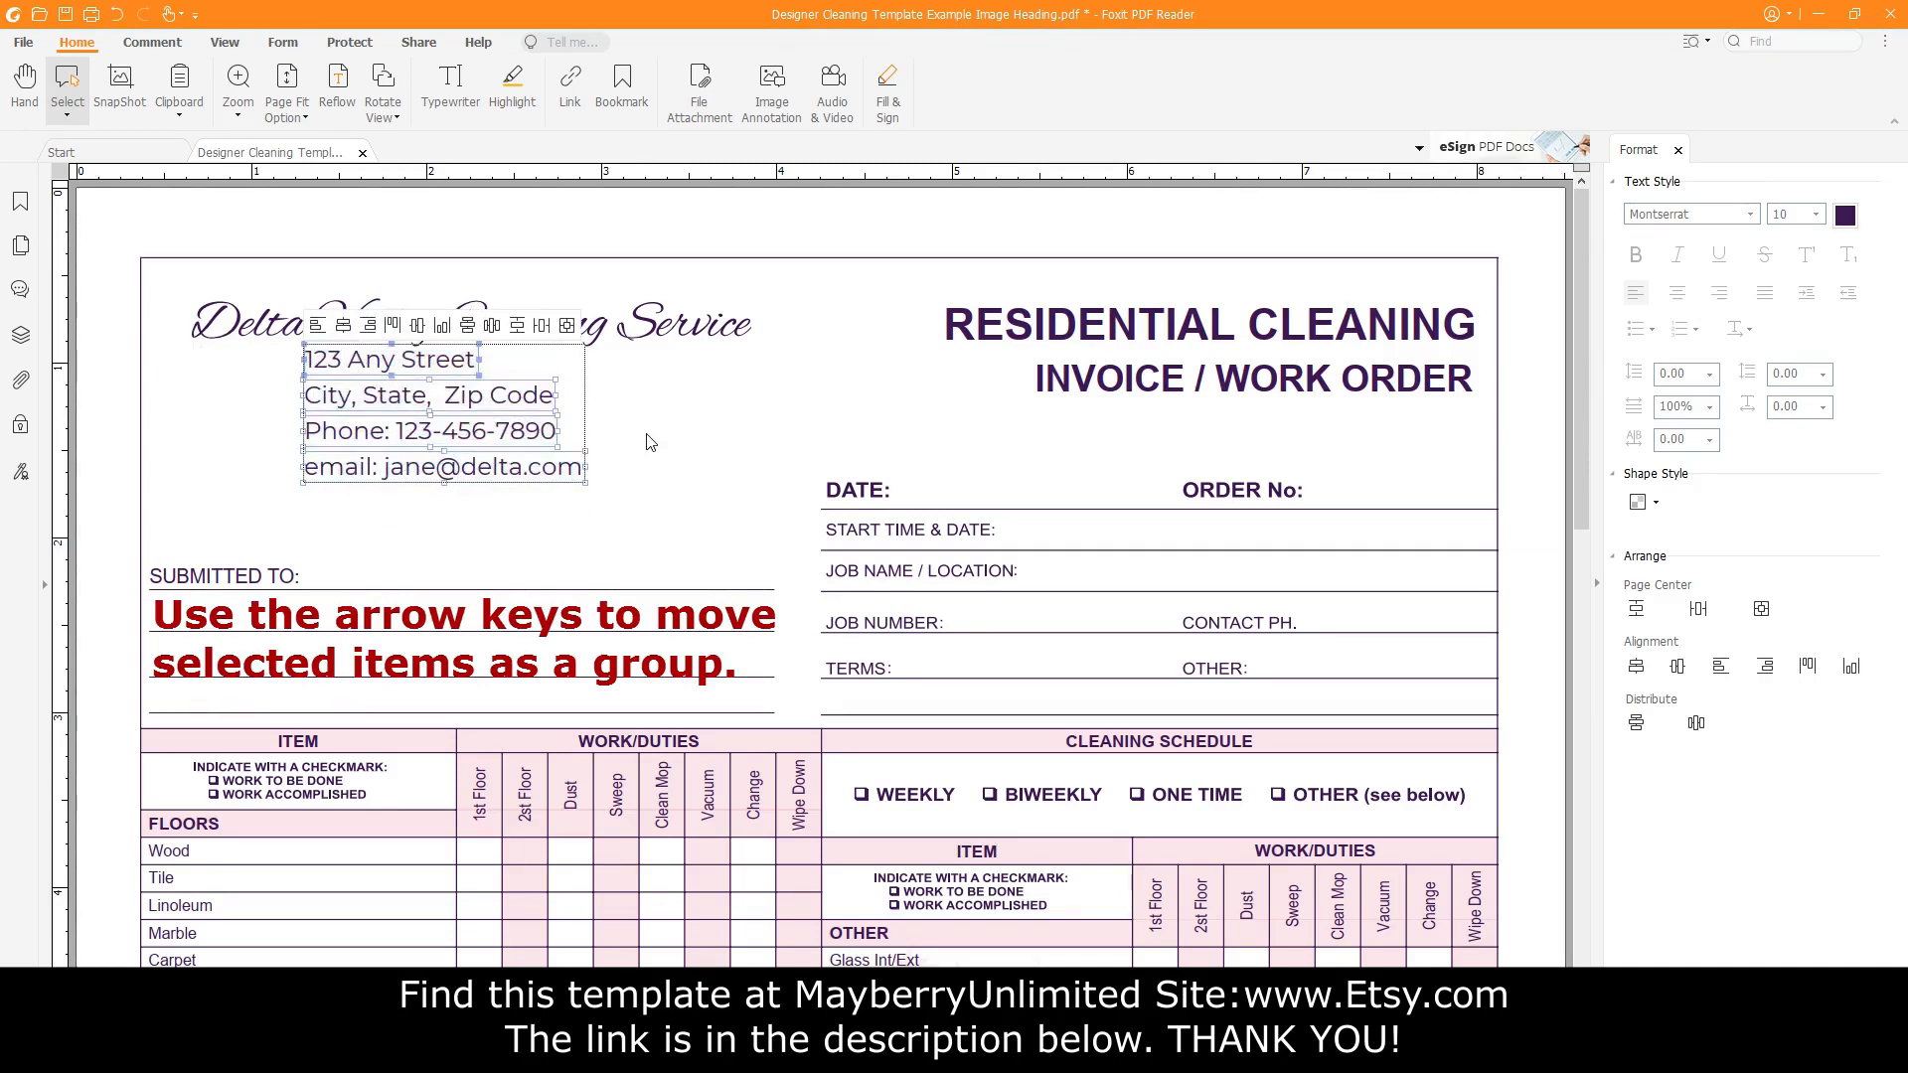
key("Right")
key("Right")
key("Right")
key("Right")
key("Right")
key("Right")
key("Right")
key("Right")
key("Right")
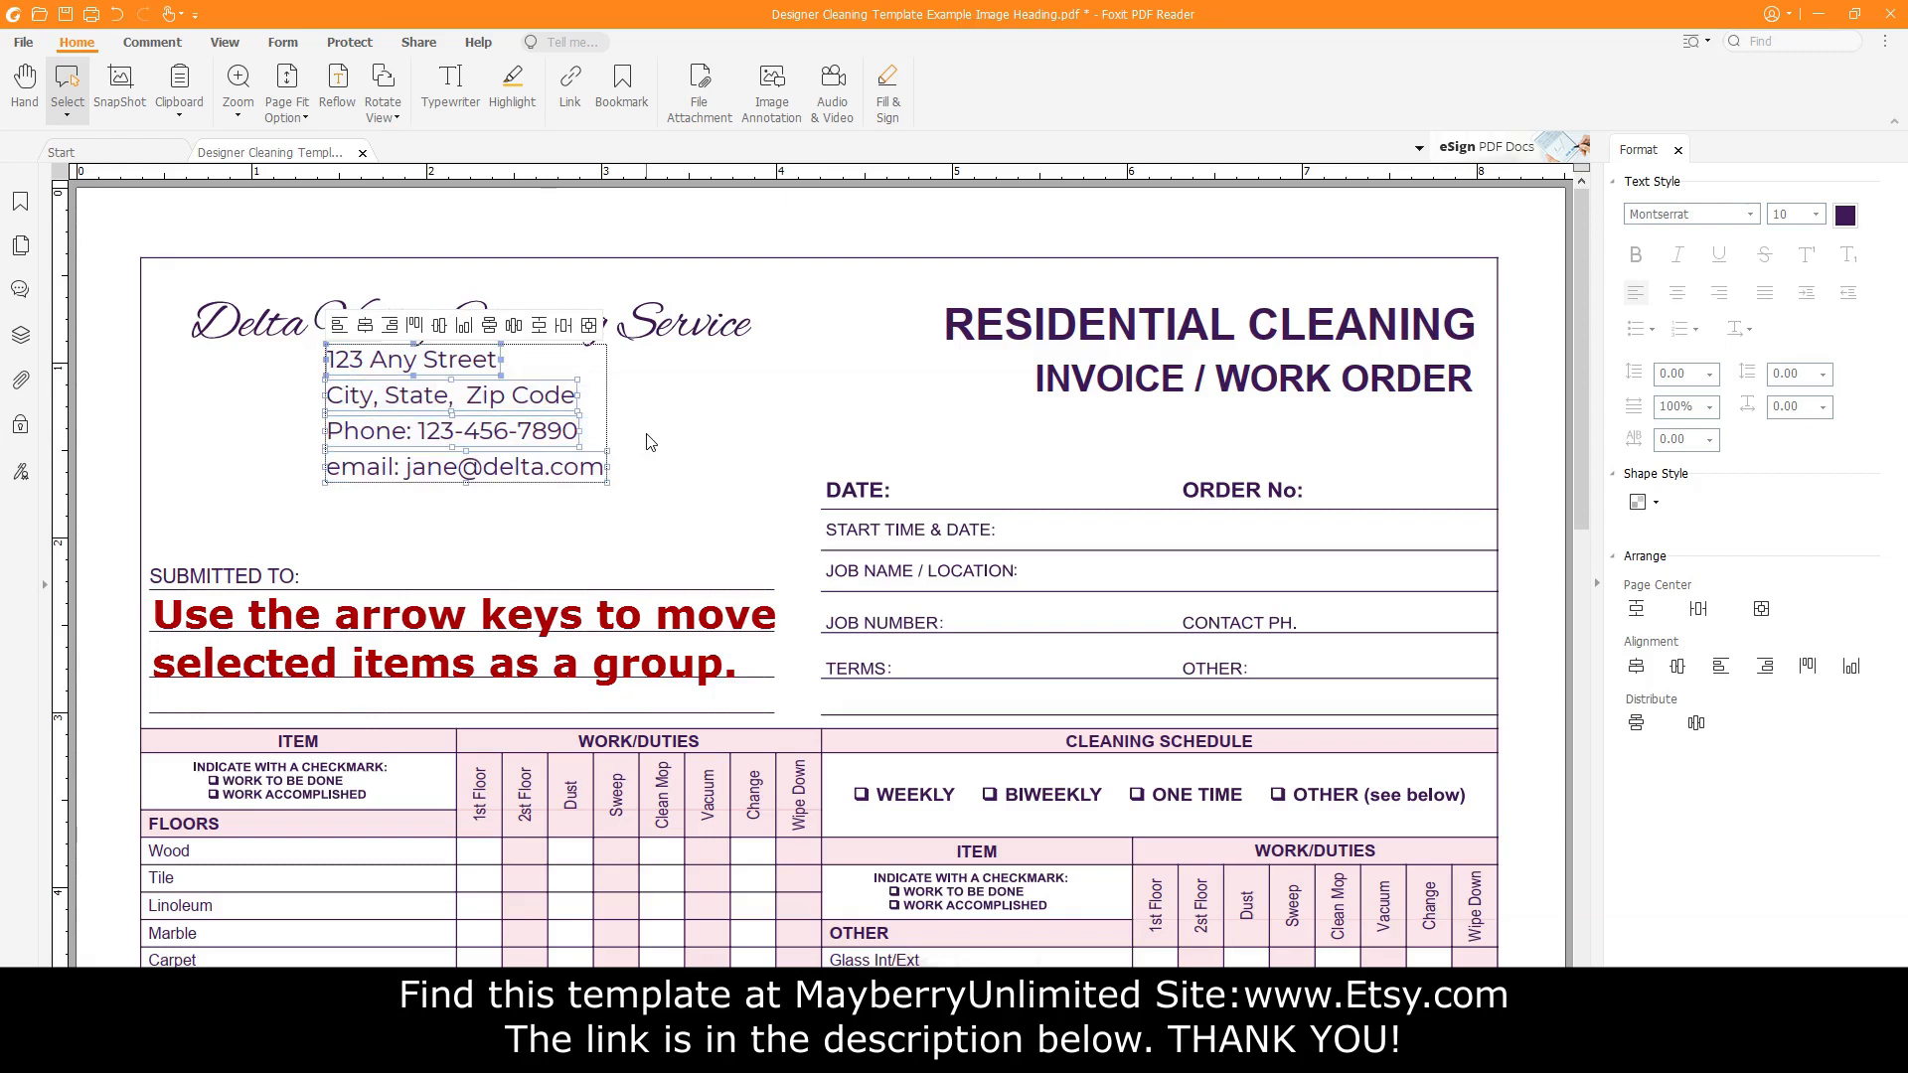
key("Down")
key("Down")
key("Down")
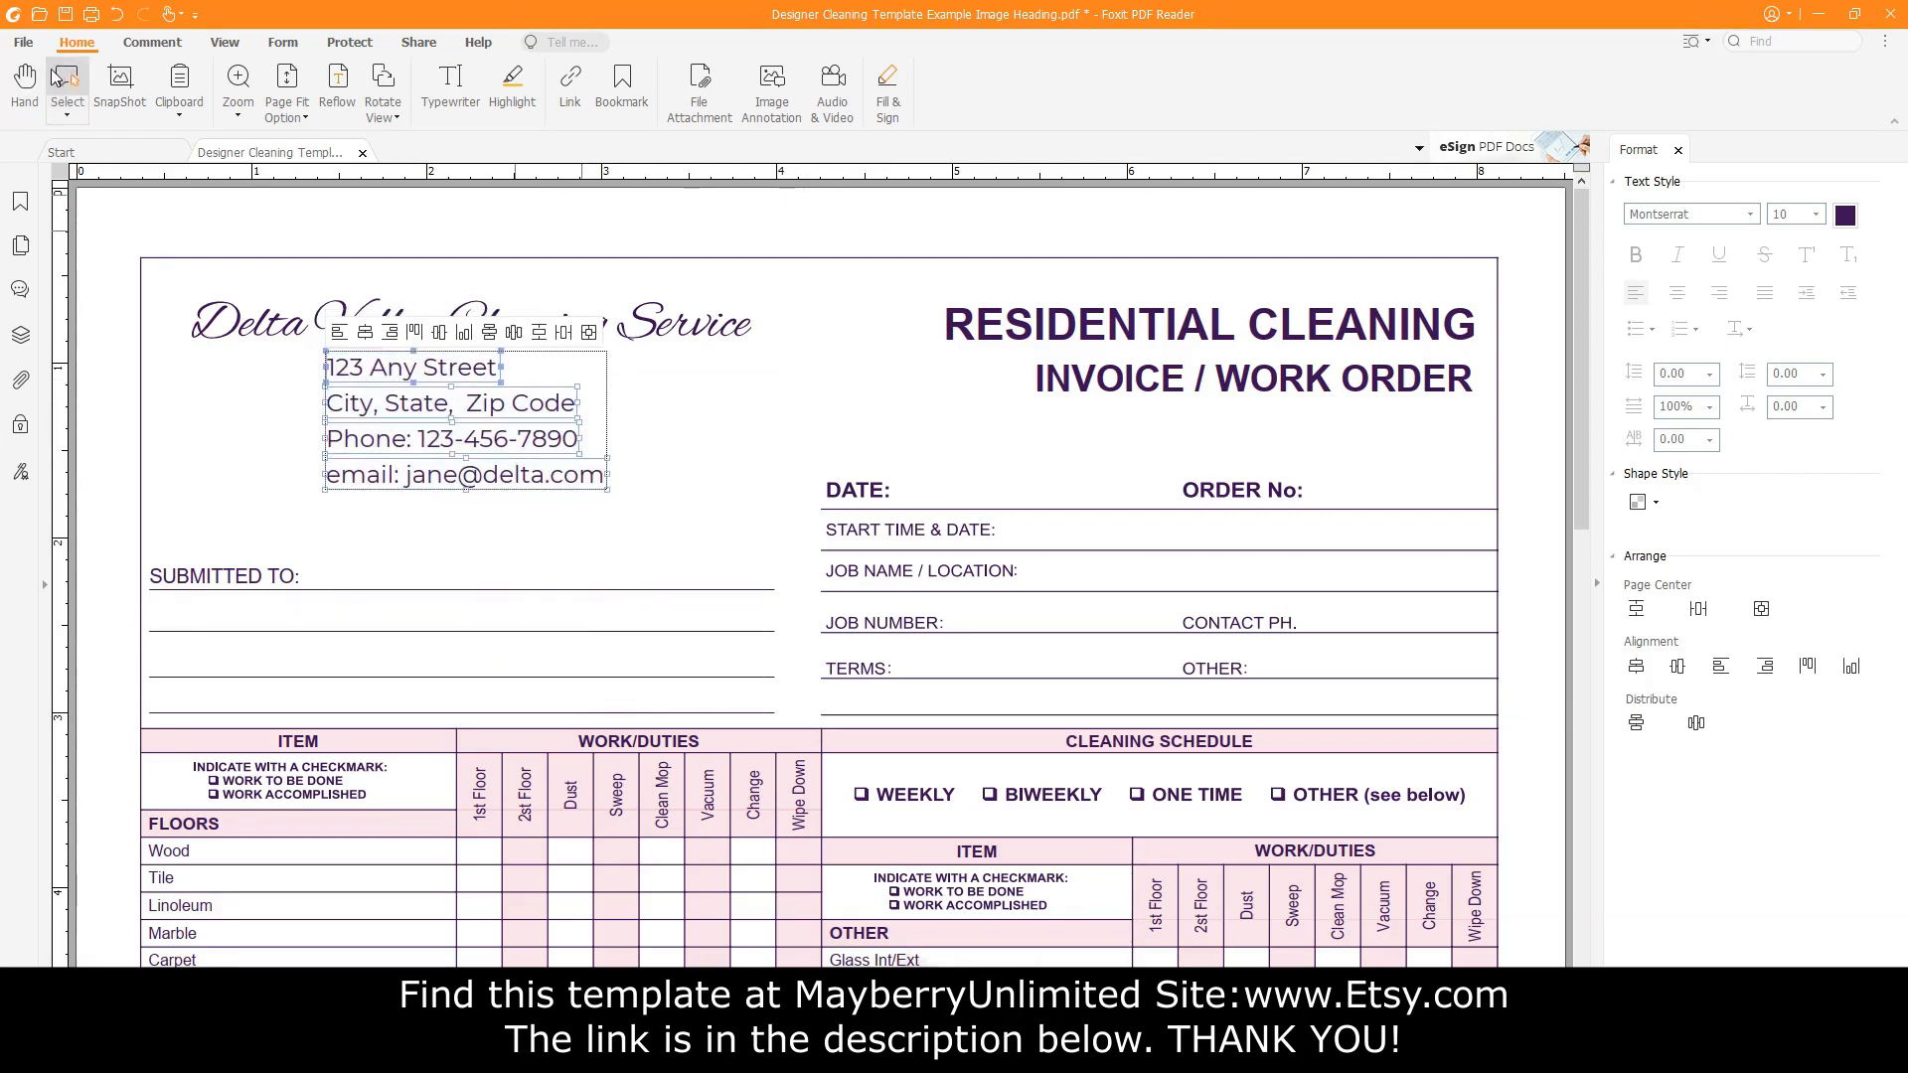
left_click(23, 86)
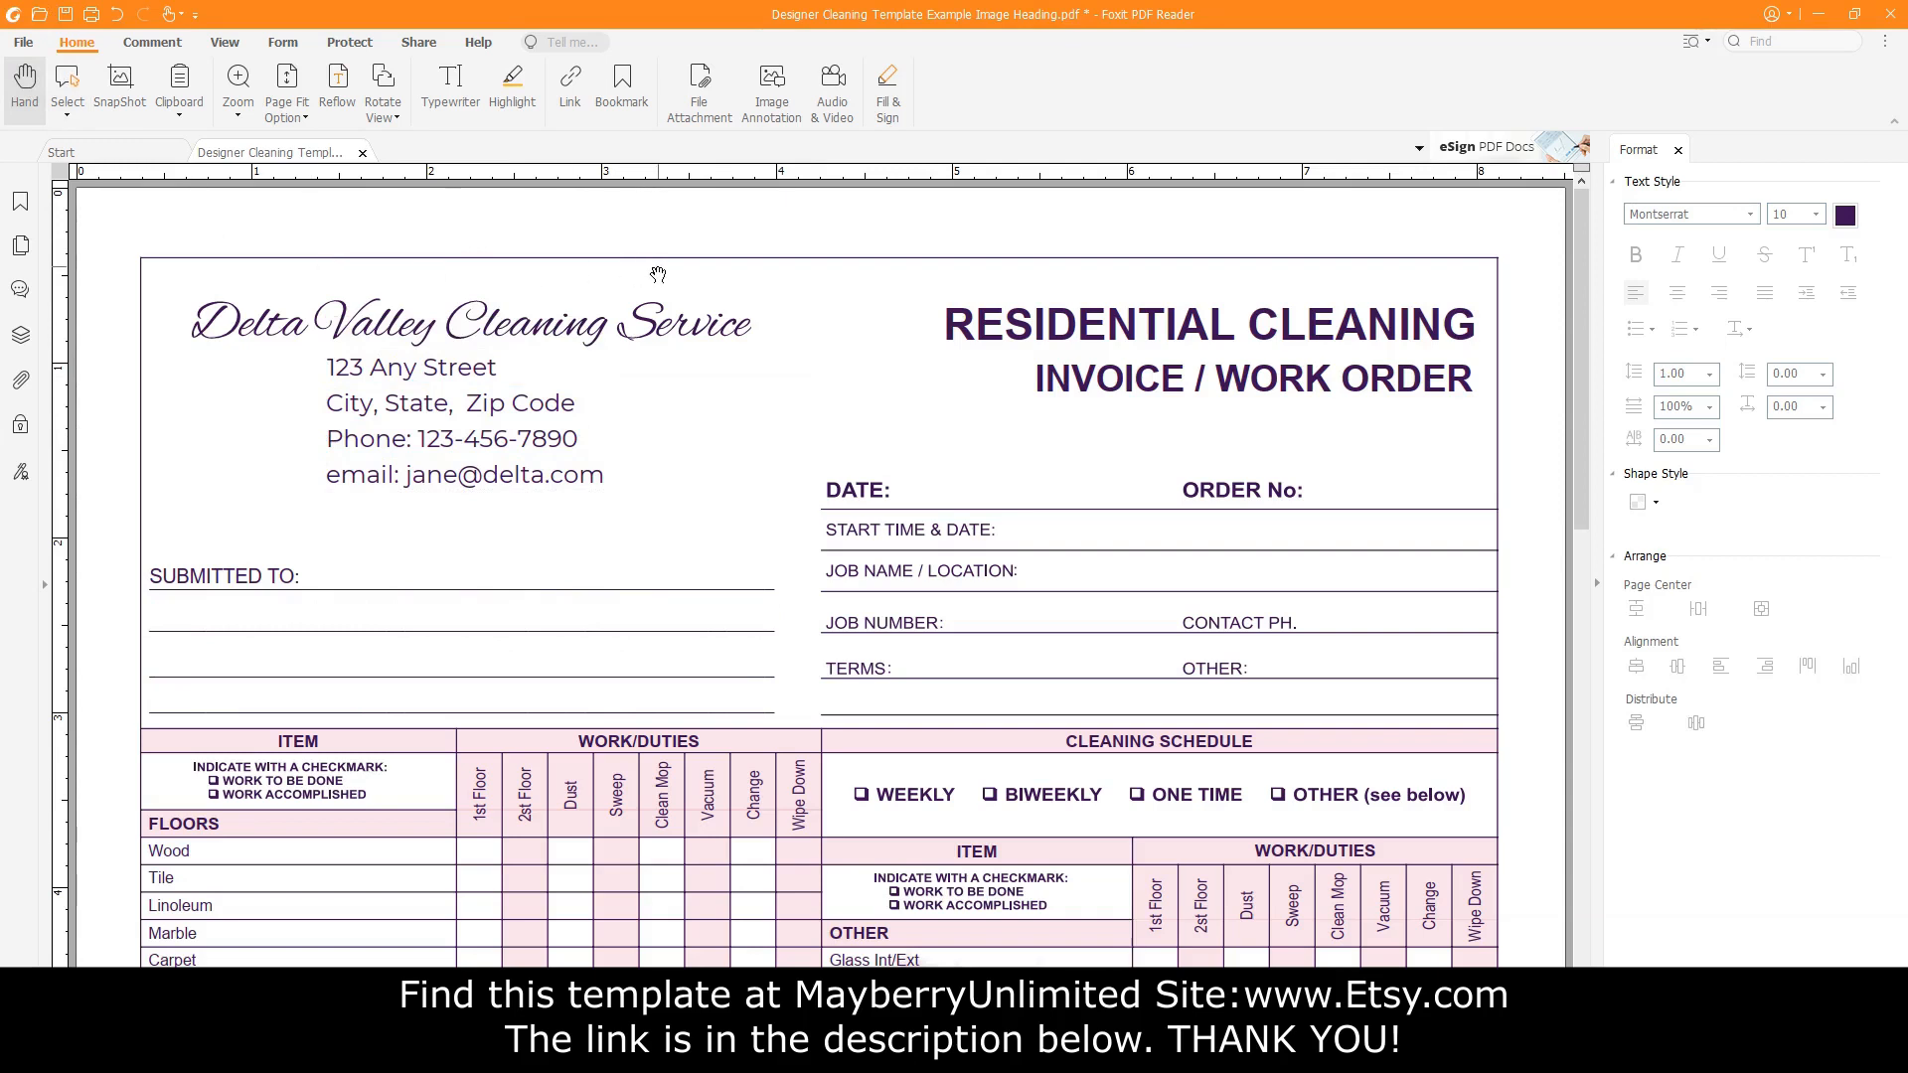
Insert the pink feather-duster picture as an image annotation at the heading's left.
left_click(772, 89)
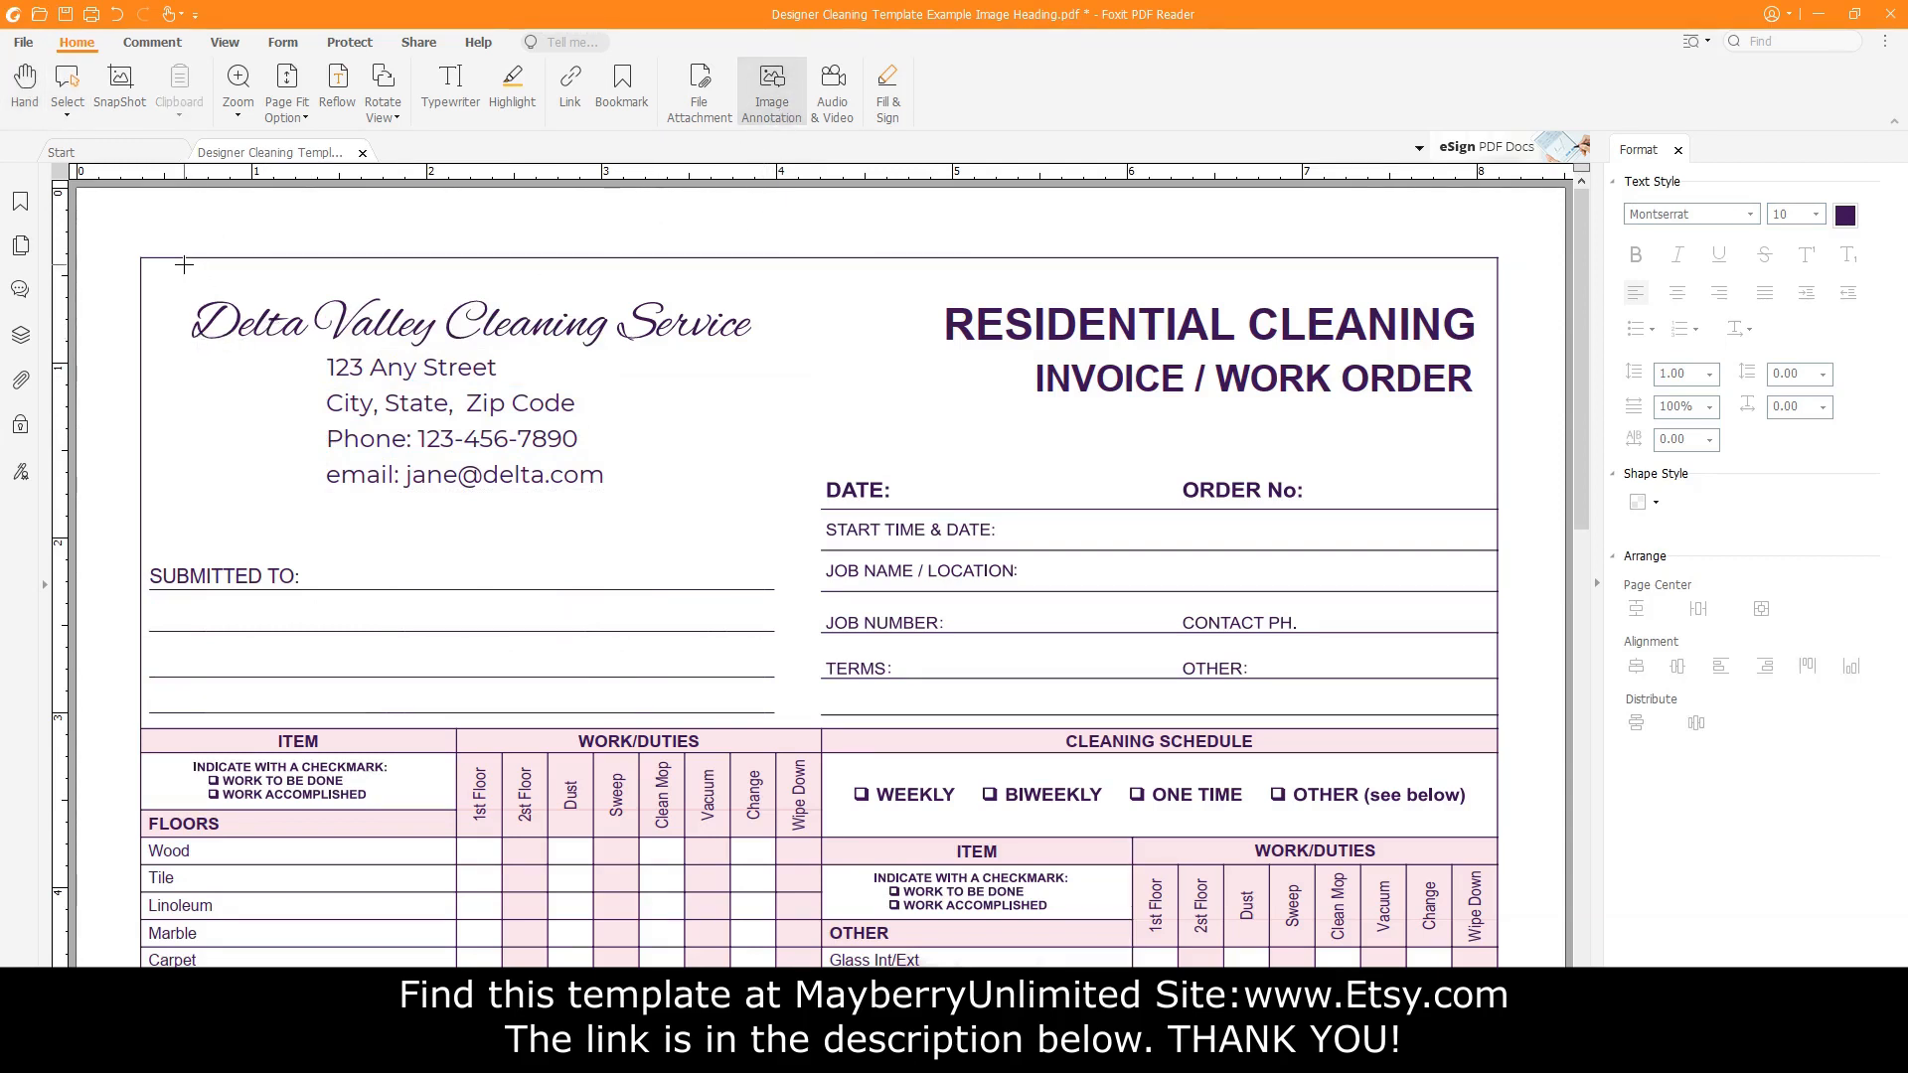
mouse_move(183, 270)
left_mouse_down()
mouse_move(253, 403)
mouse_move(338, 497)
left_mouse_up()
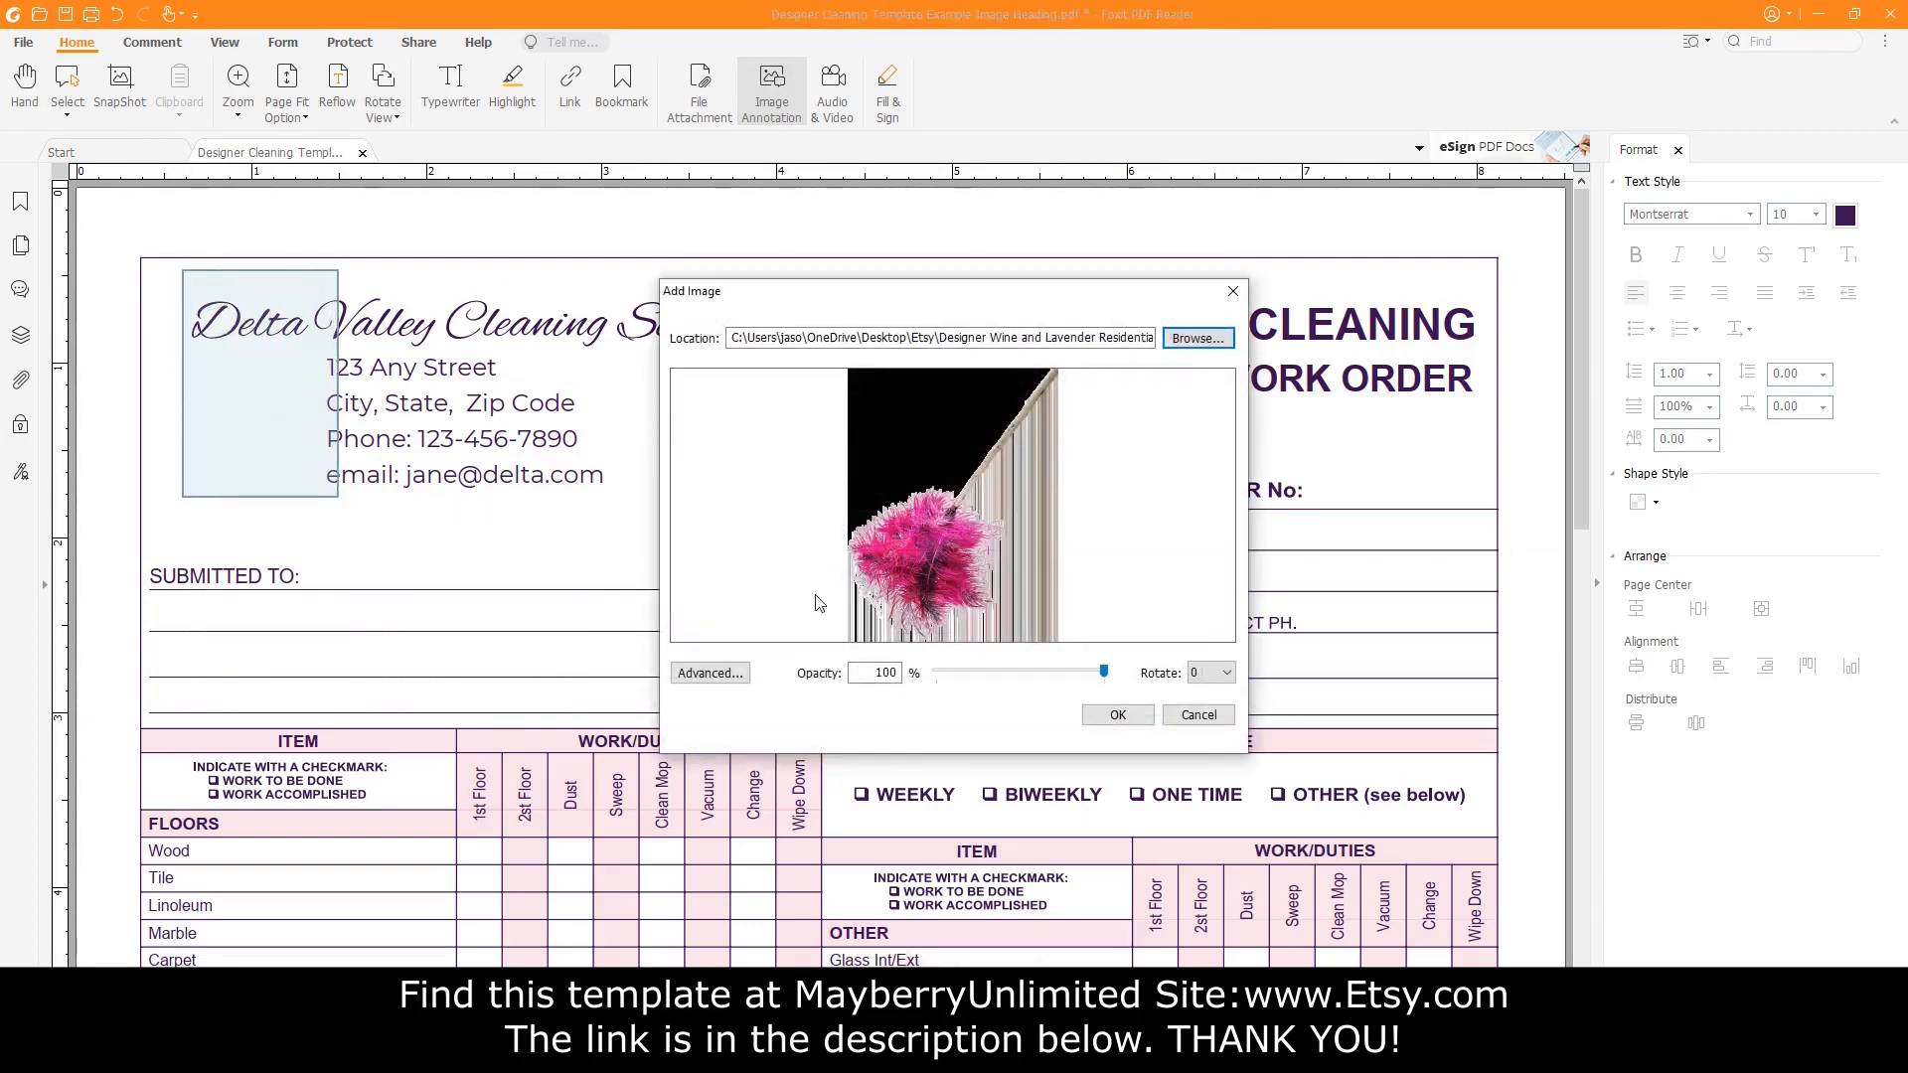
left_click(1197, 337)
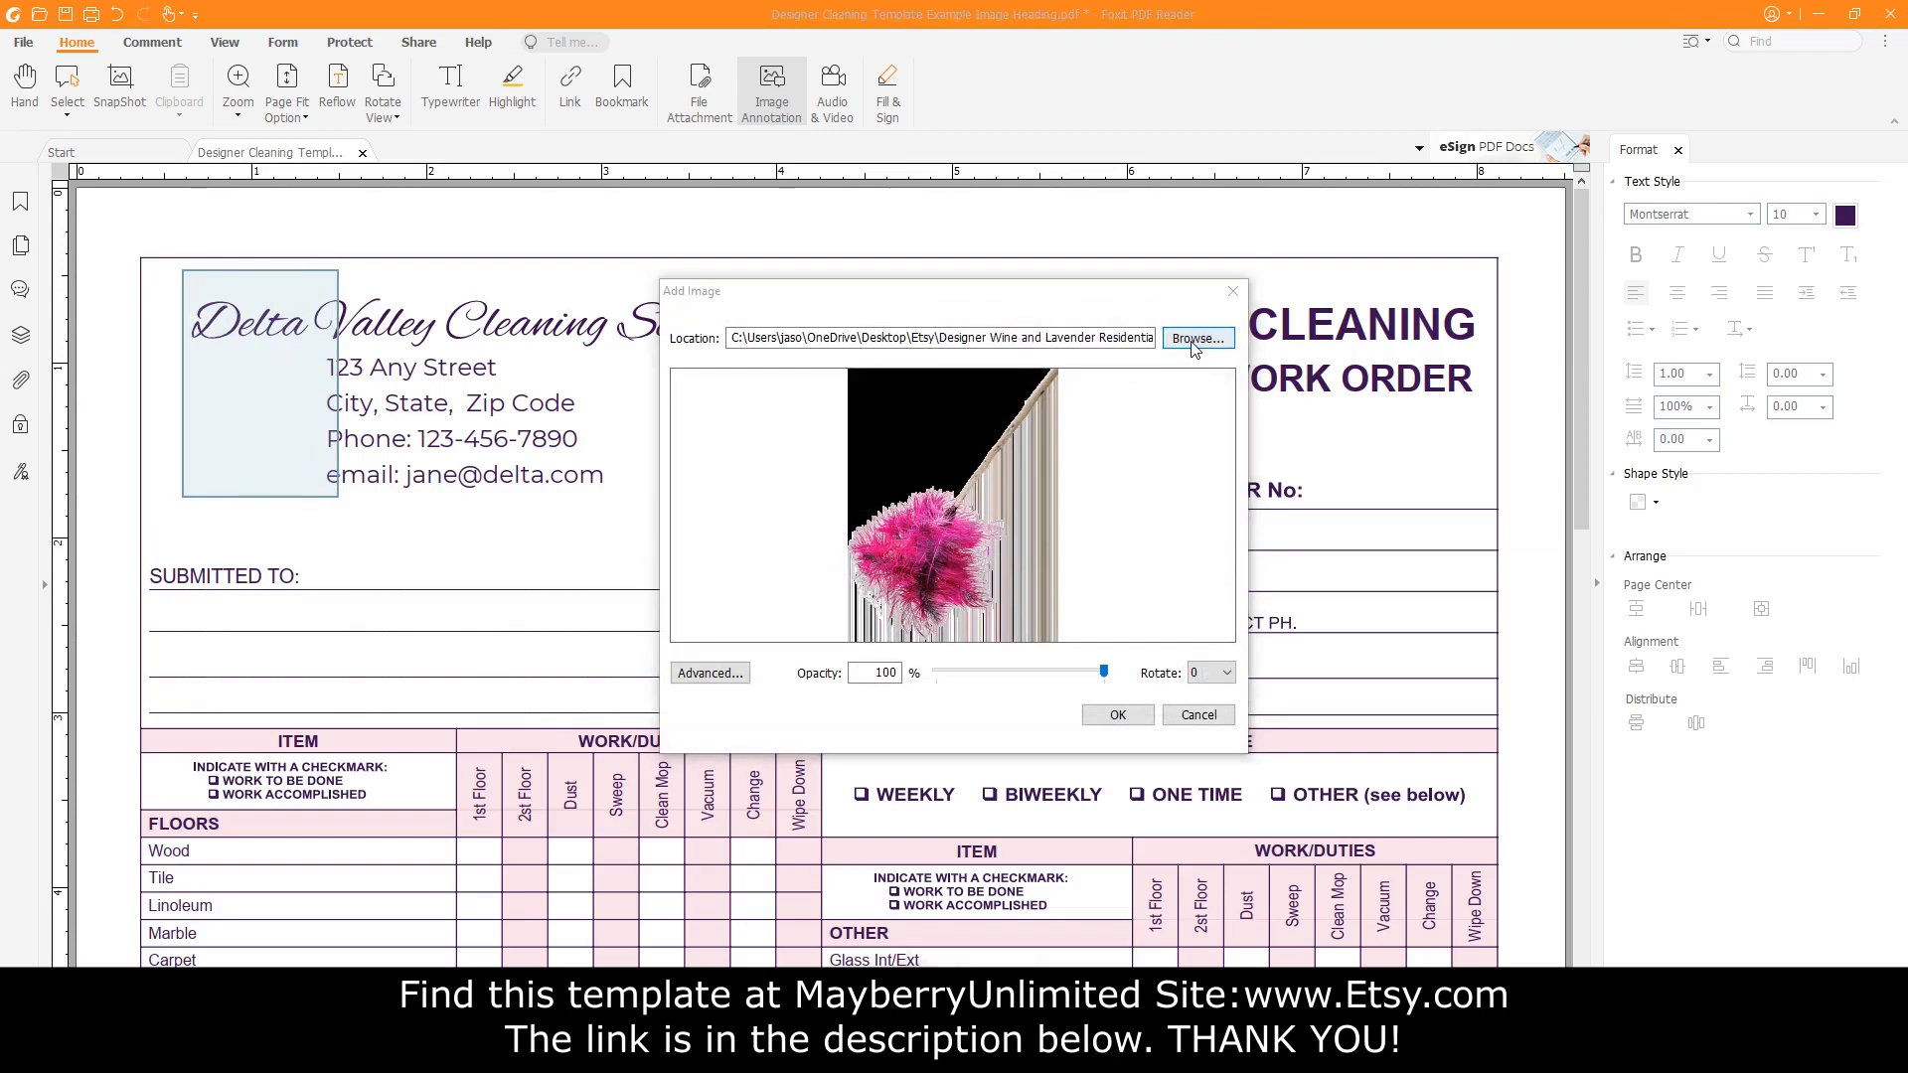
double_click(456, 797)
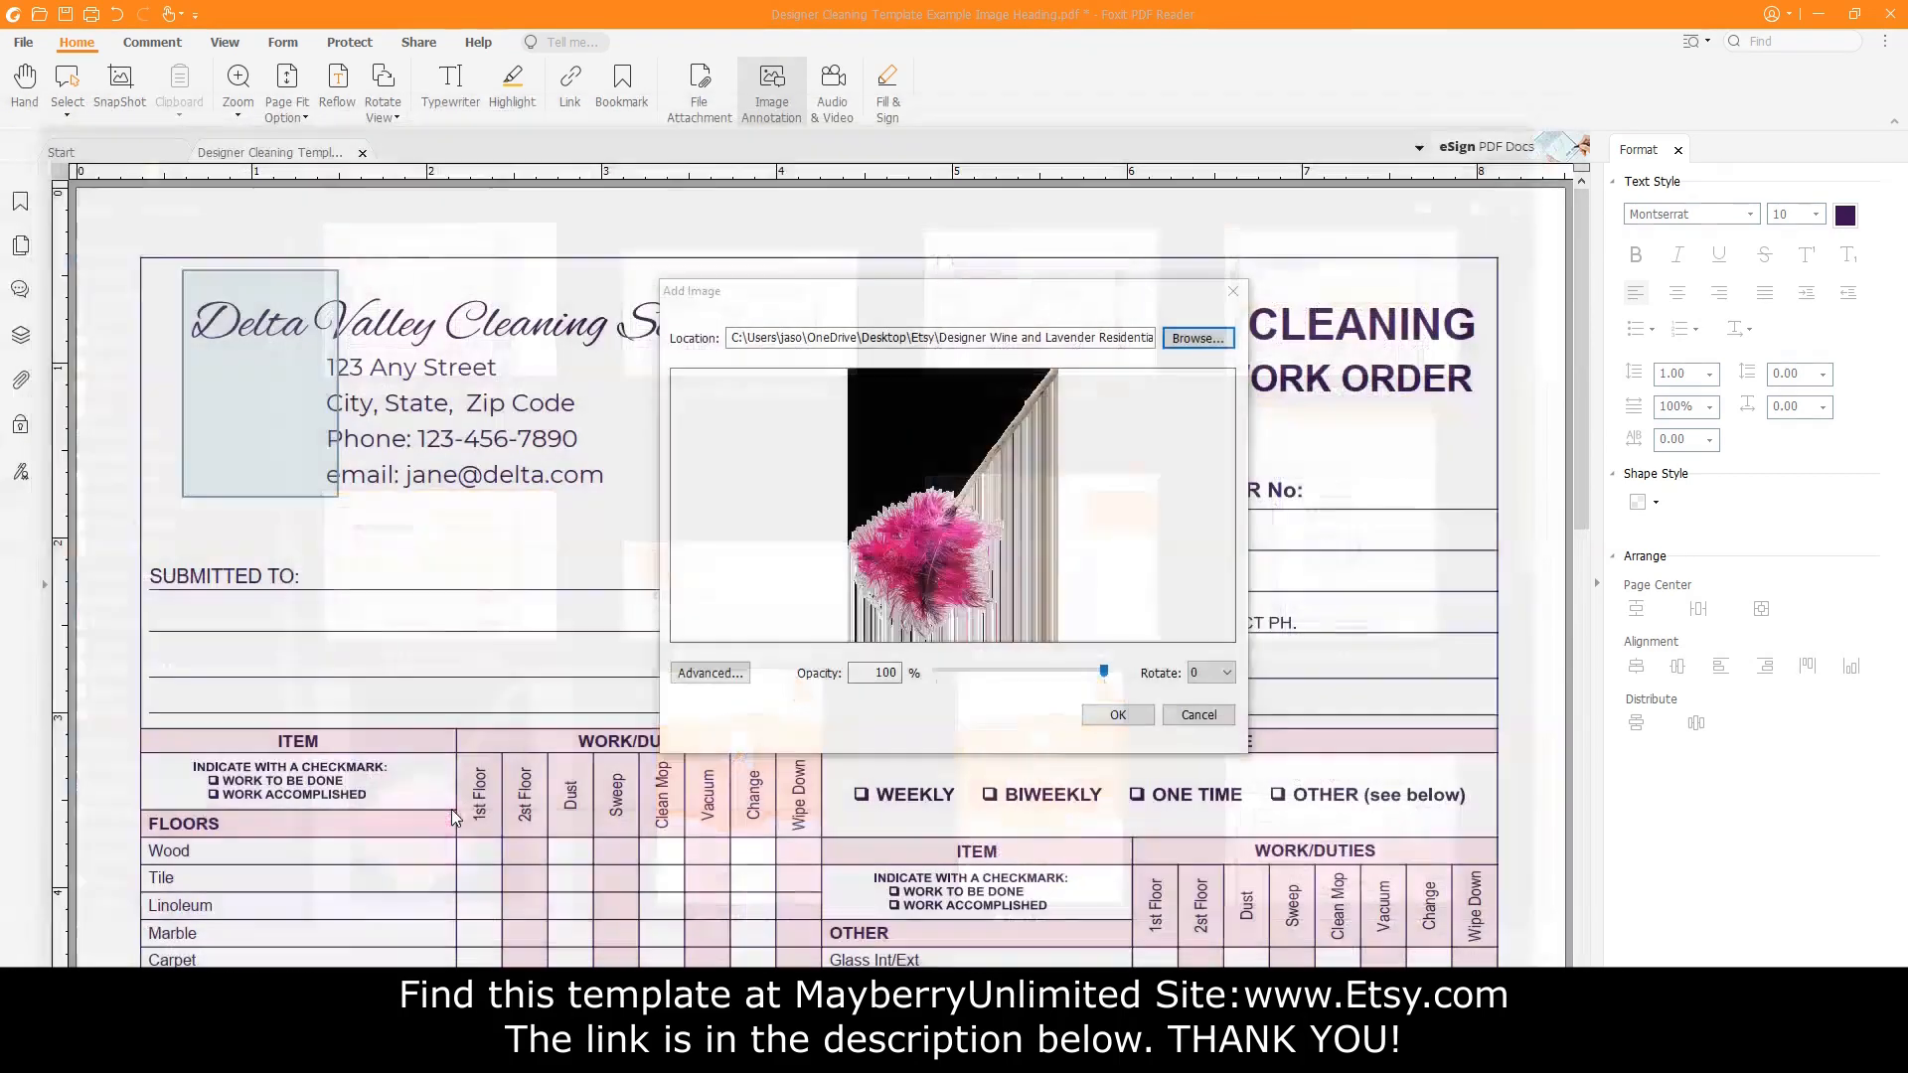
left_click(1118, 715)
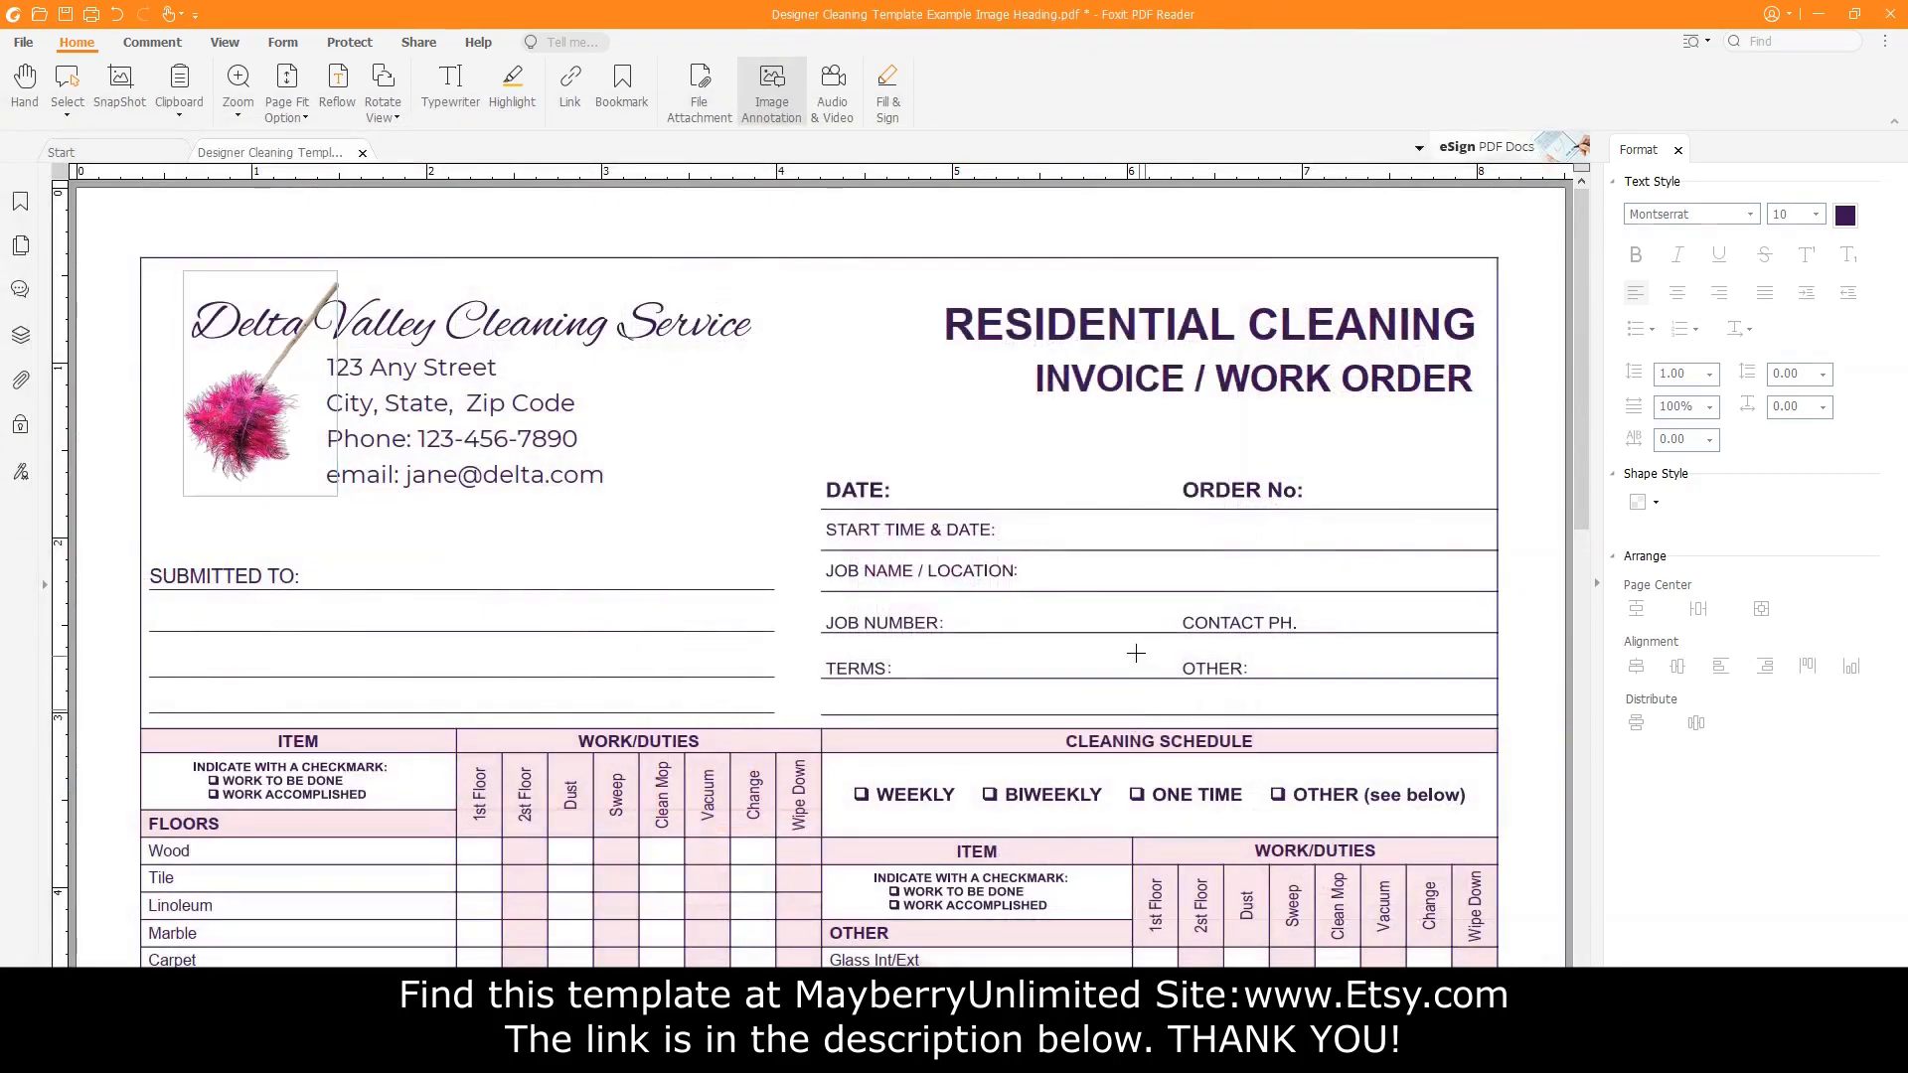
Nudge the feather picture slightly to the right.
left_click(251, 434)
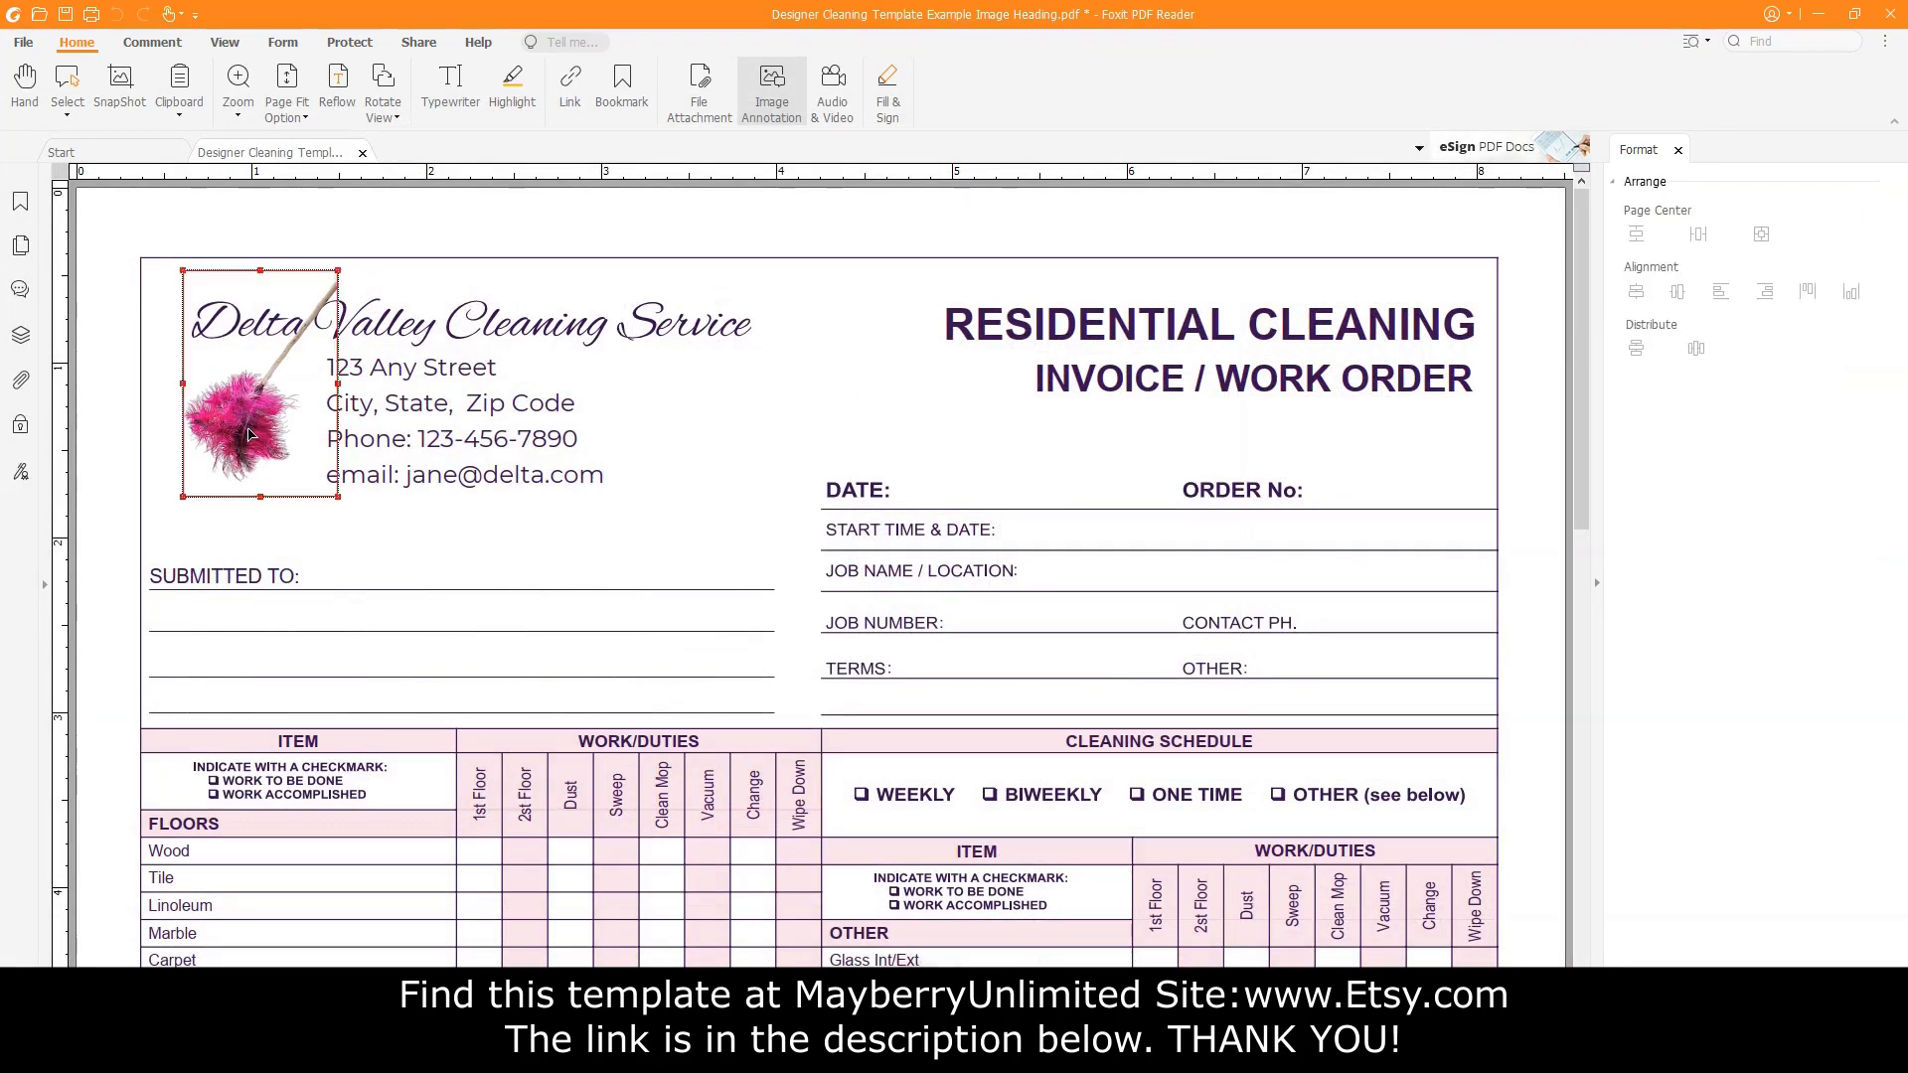
left_click_drag(253, 441, 257, 441)
left_click_drag(252, 440, 260, 443)
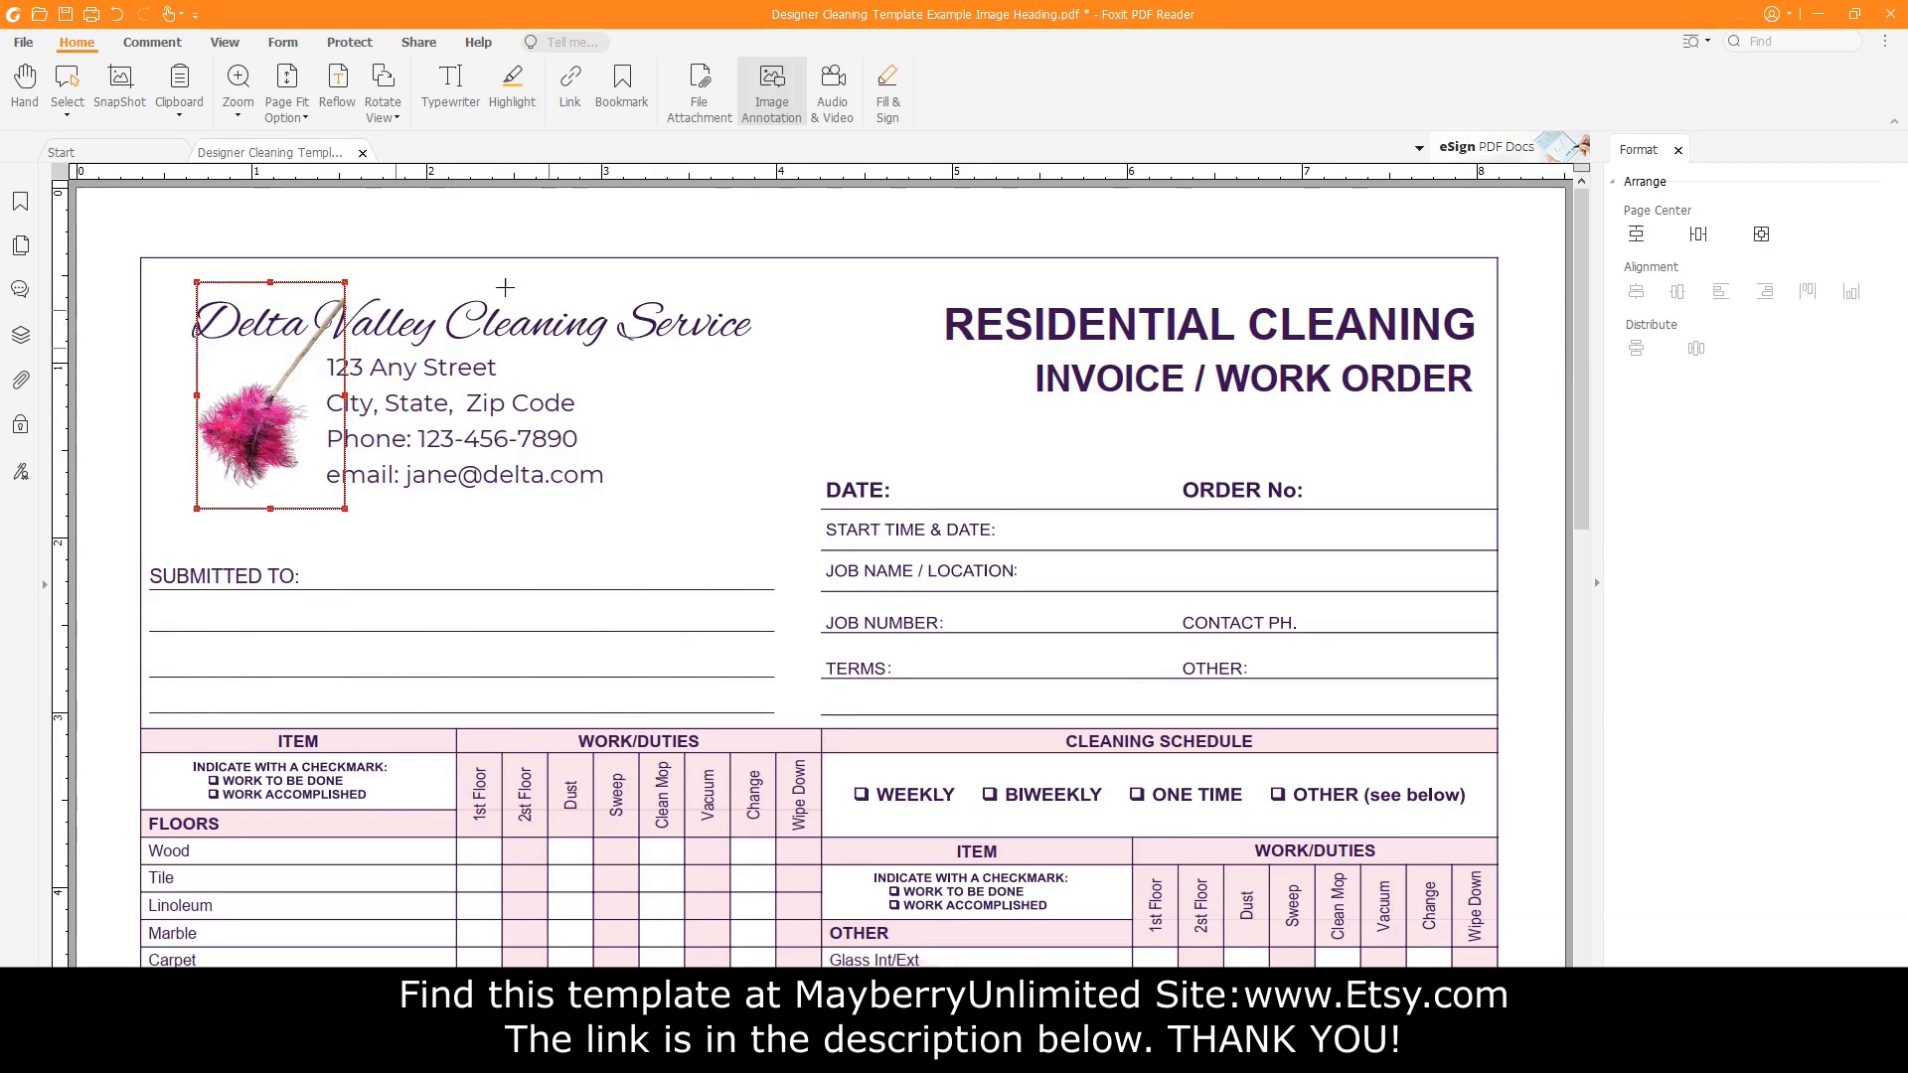
Lower the Delta Valley Cleaning Service heading one arrow-key step.
left_click(67, 114)
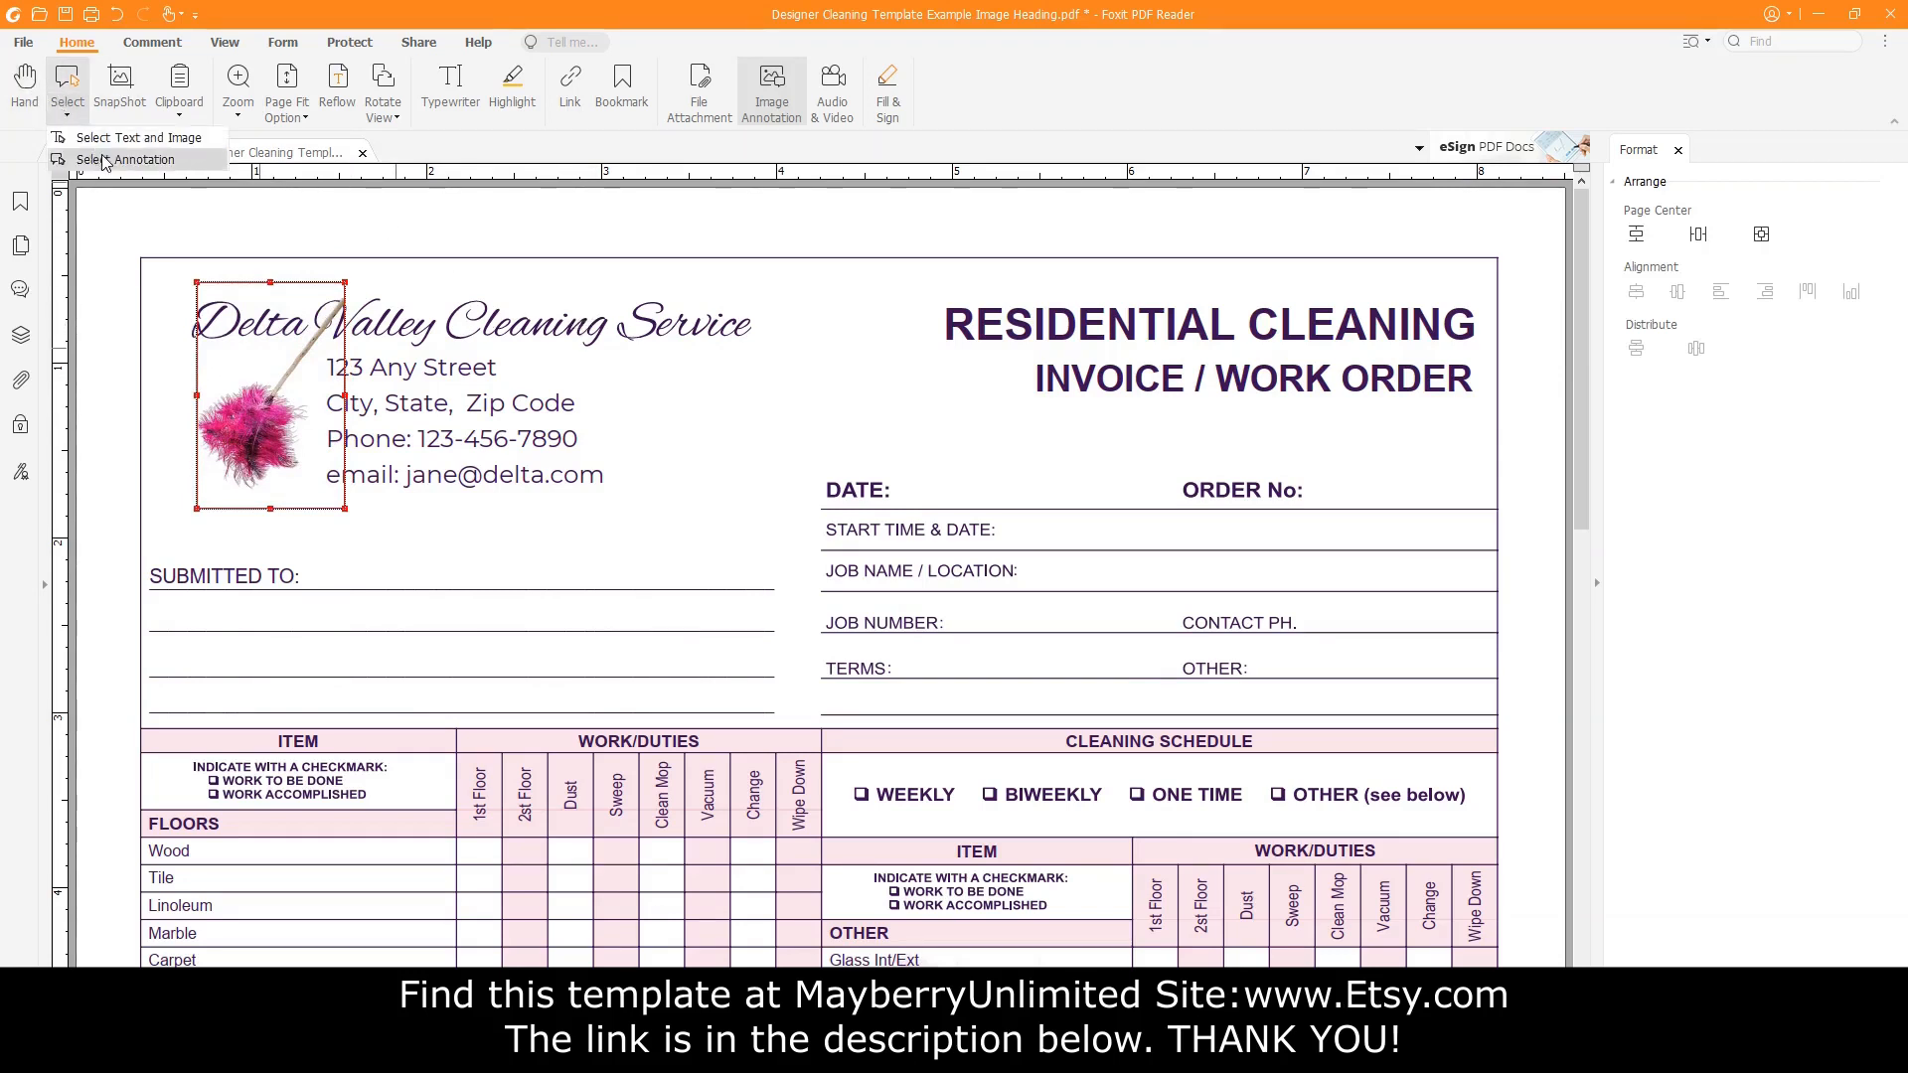
left_click(104, 161)
left_click(566, 331)
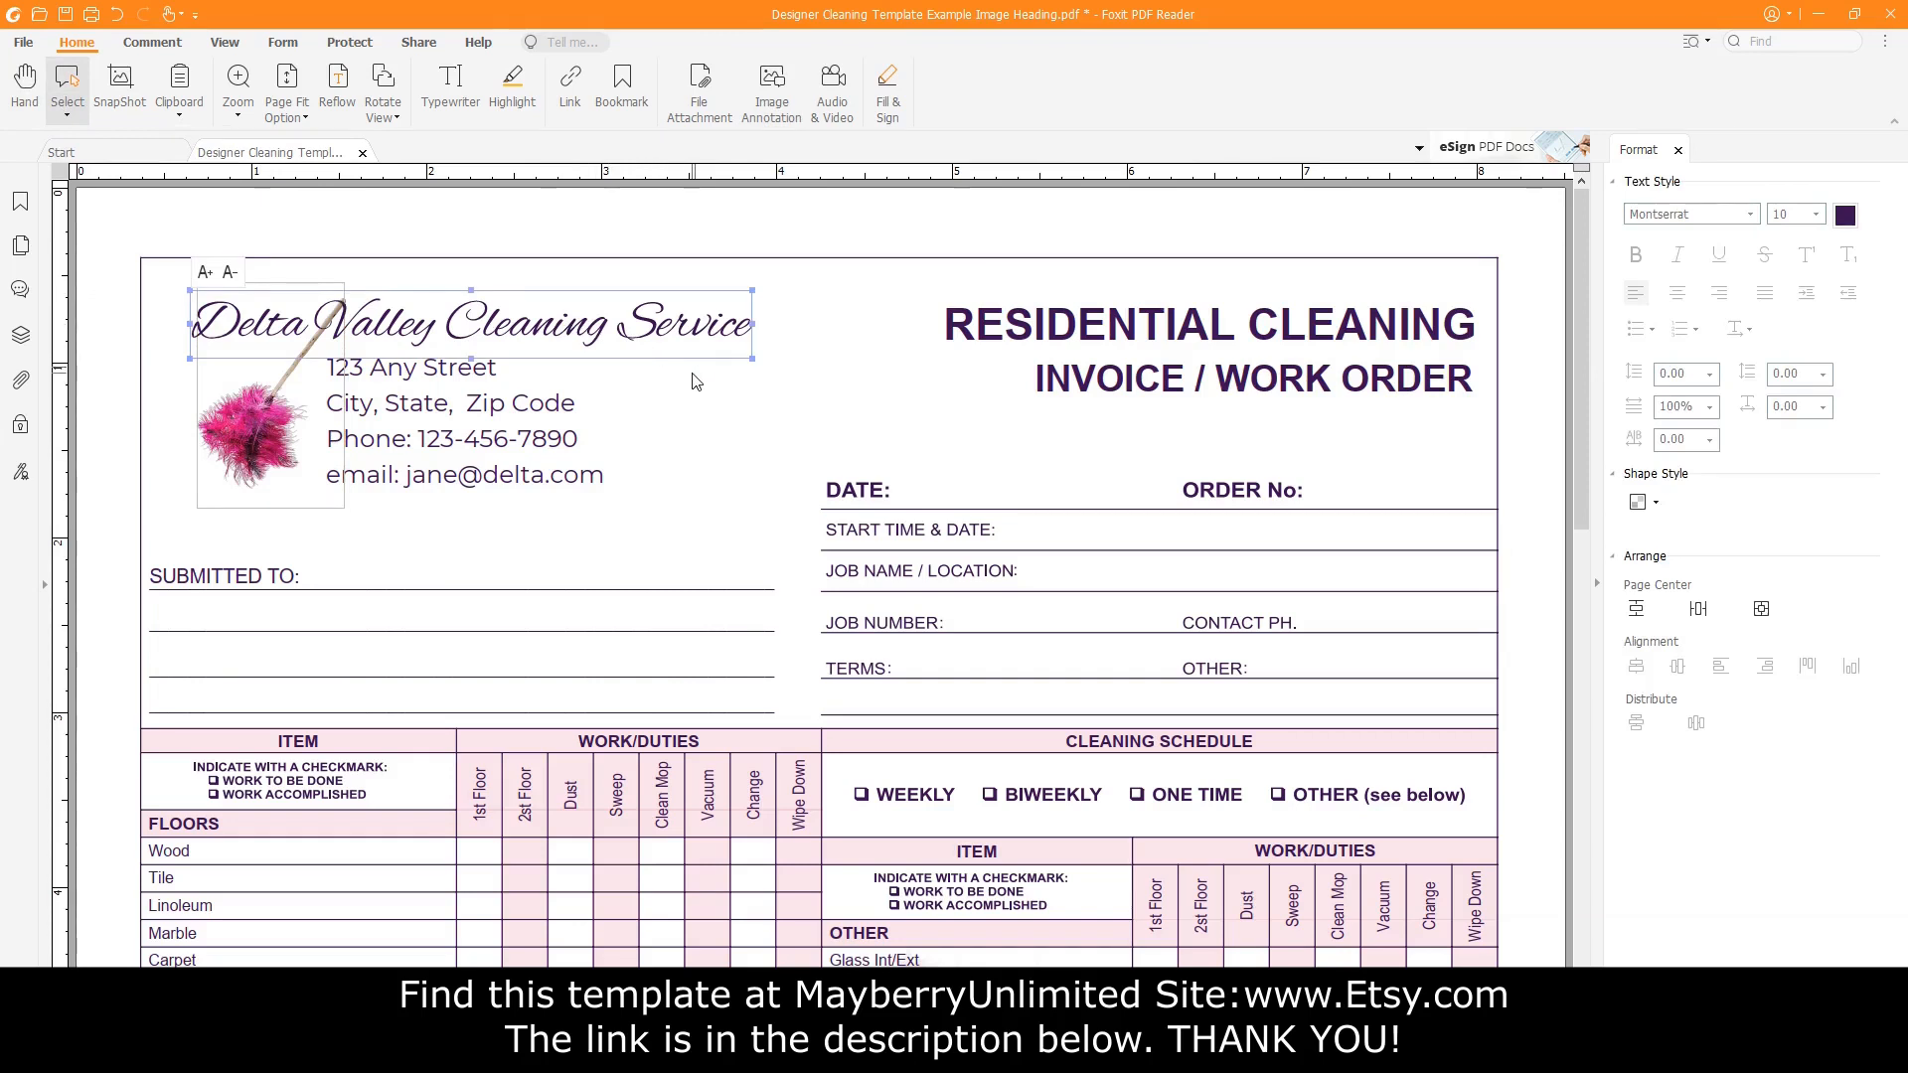
key("Down")
key("Down")
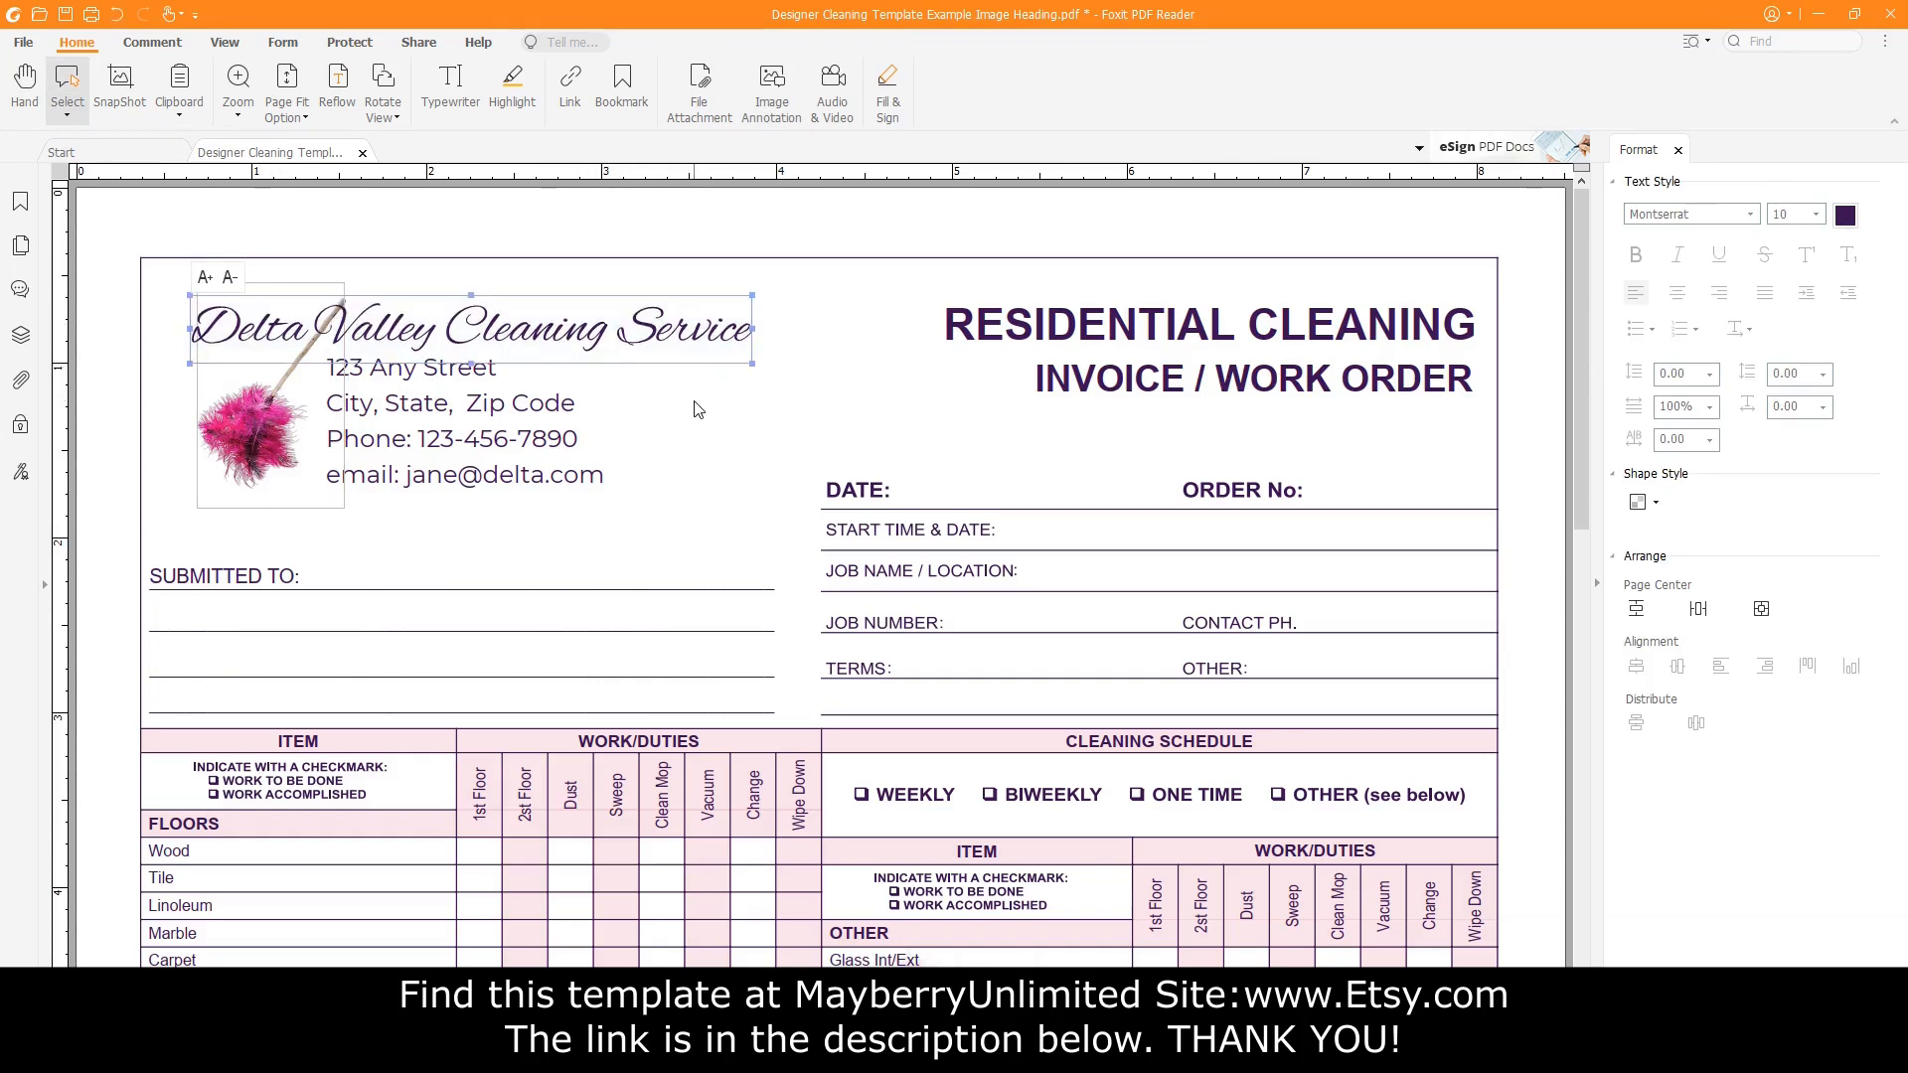
left_click(844, 356)
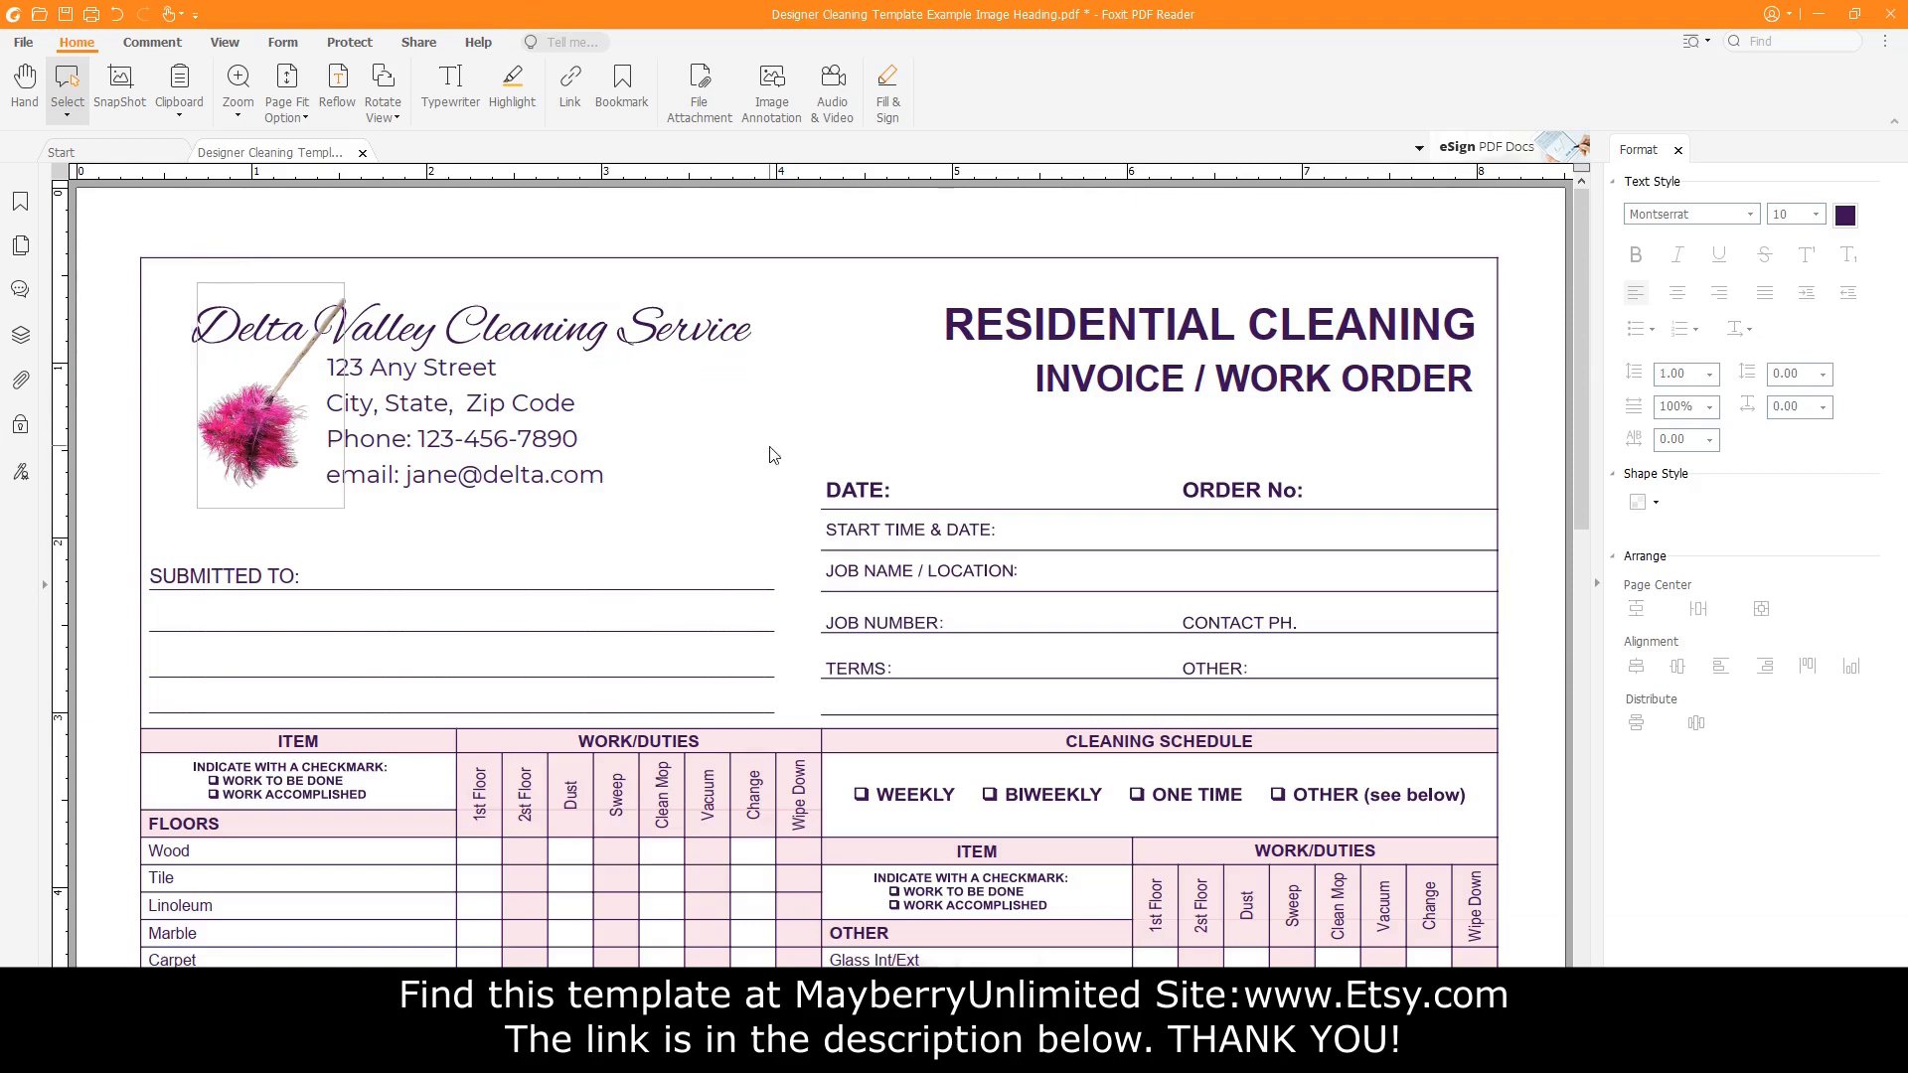
Select heading, feather and address lines, move them left, and add horizontal and vertical ruler guides.
left_click_drag(790, 555, 97, 243)
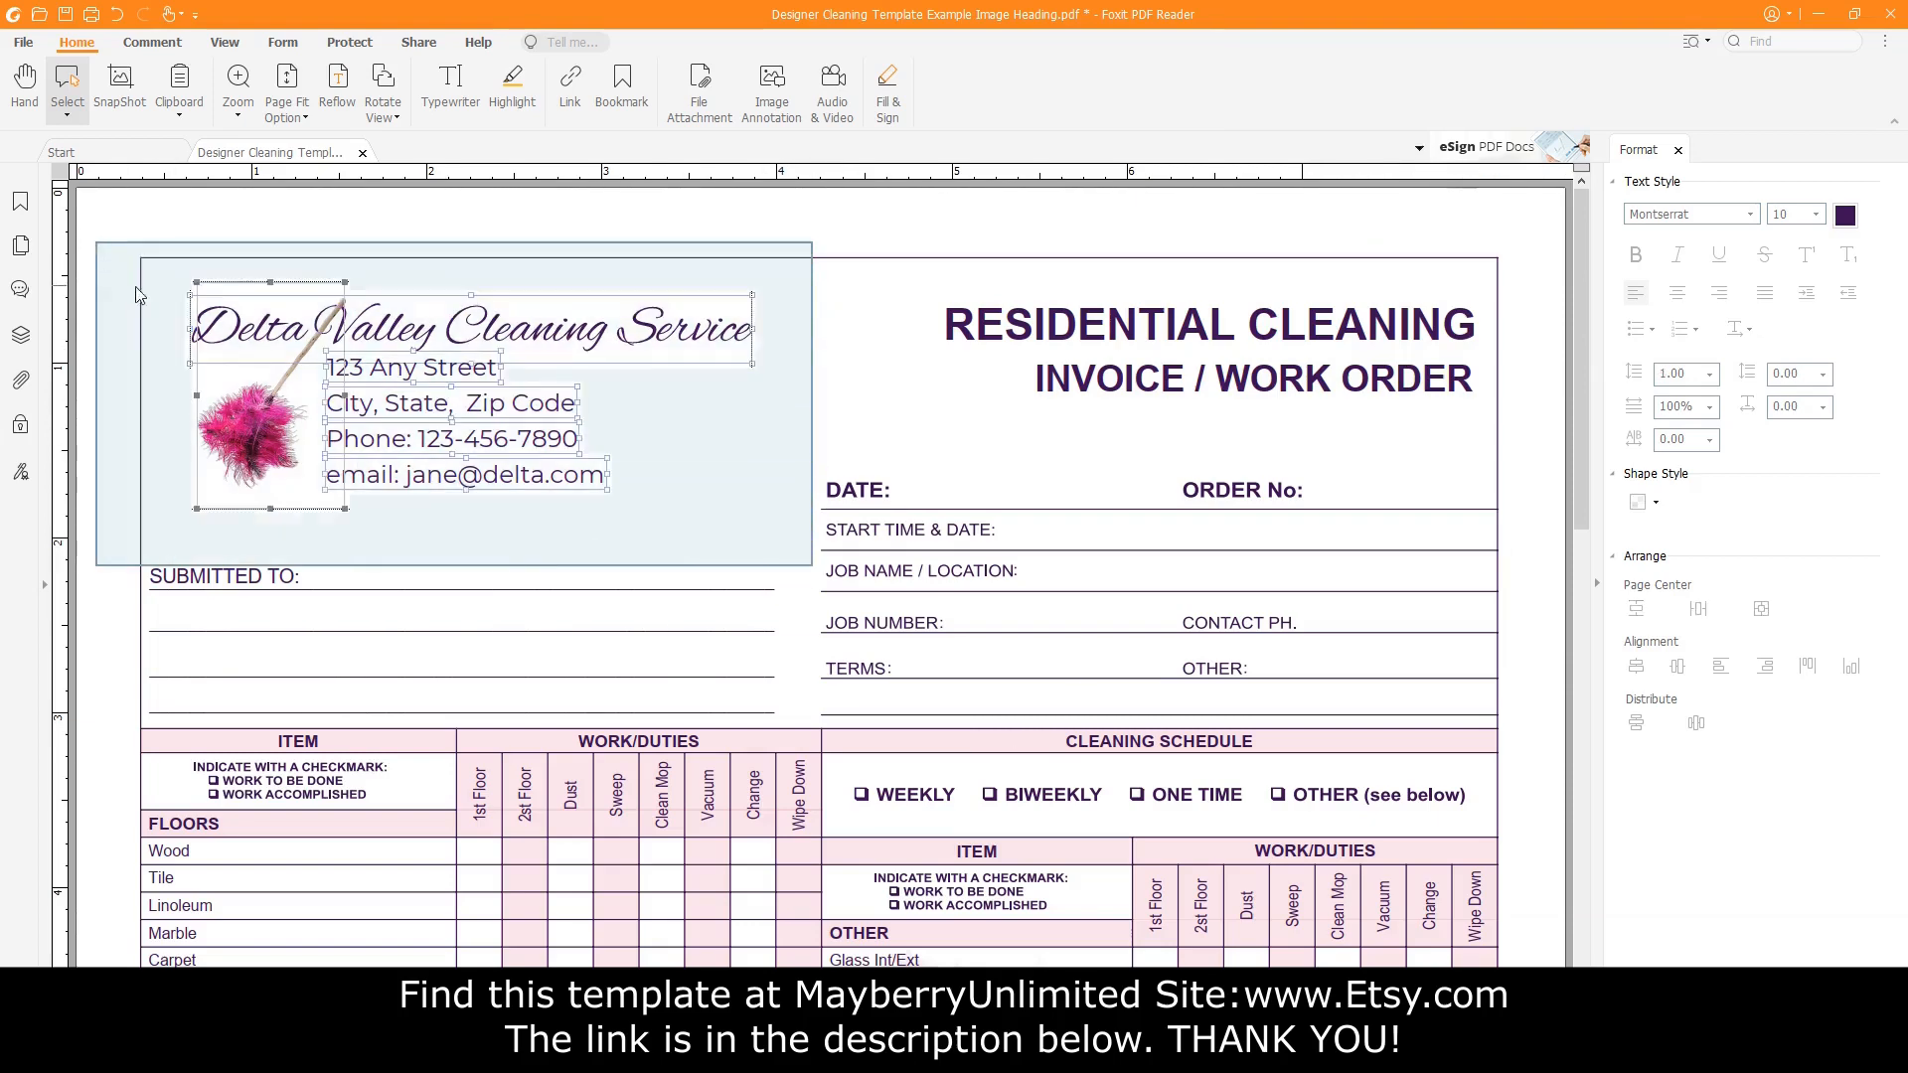
key("Down")
key("Down")
key("Down")
key("Down")
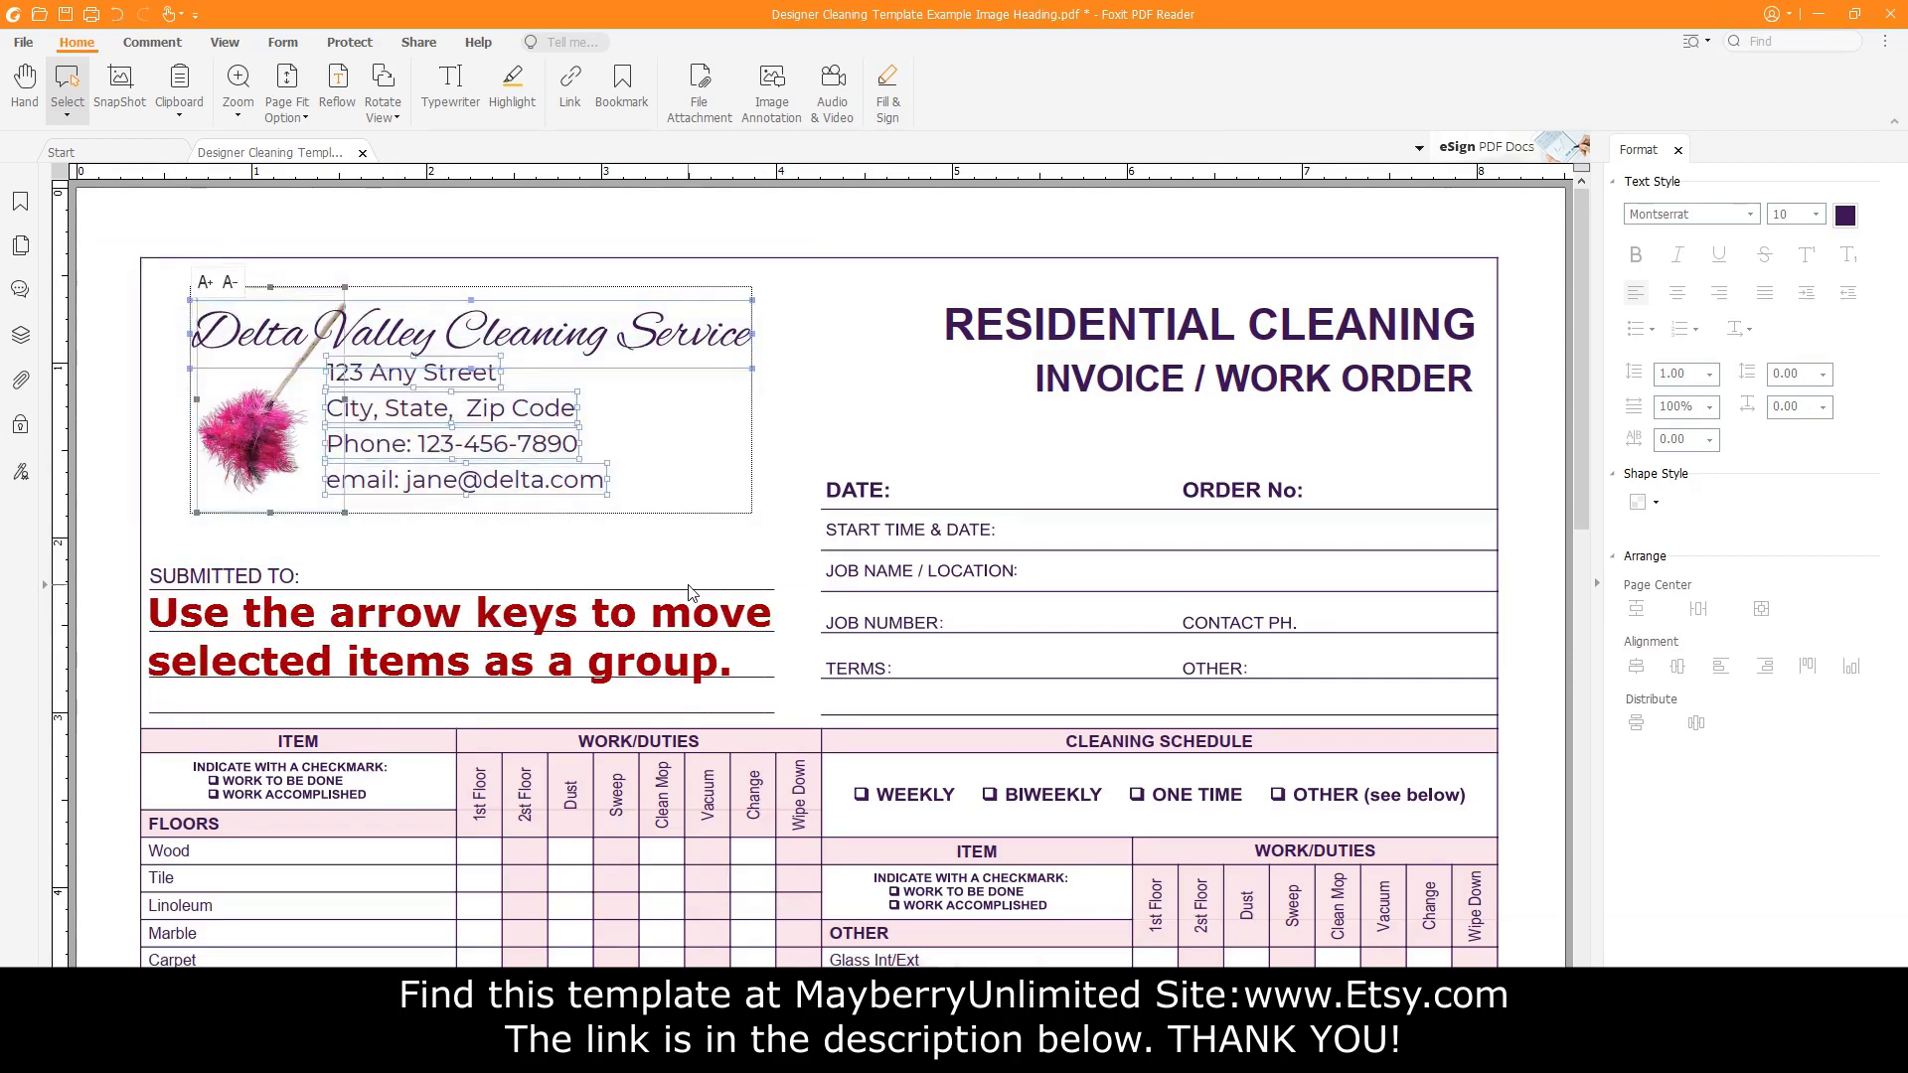
key("Left")
key("Left")
key("Left")
key("Left")
key("Left")
key("Left")
key("Left")
key("Left")
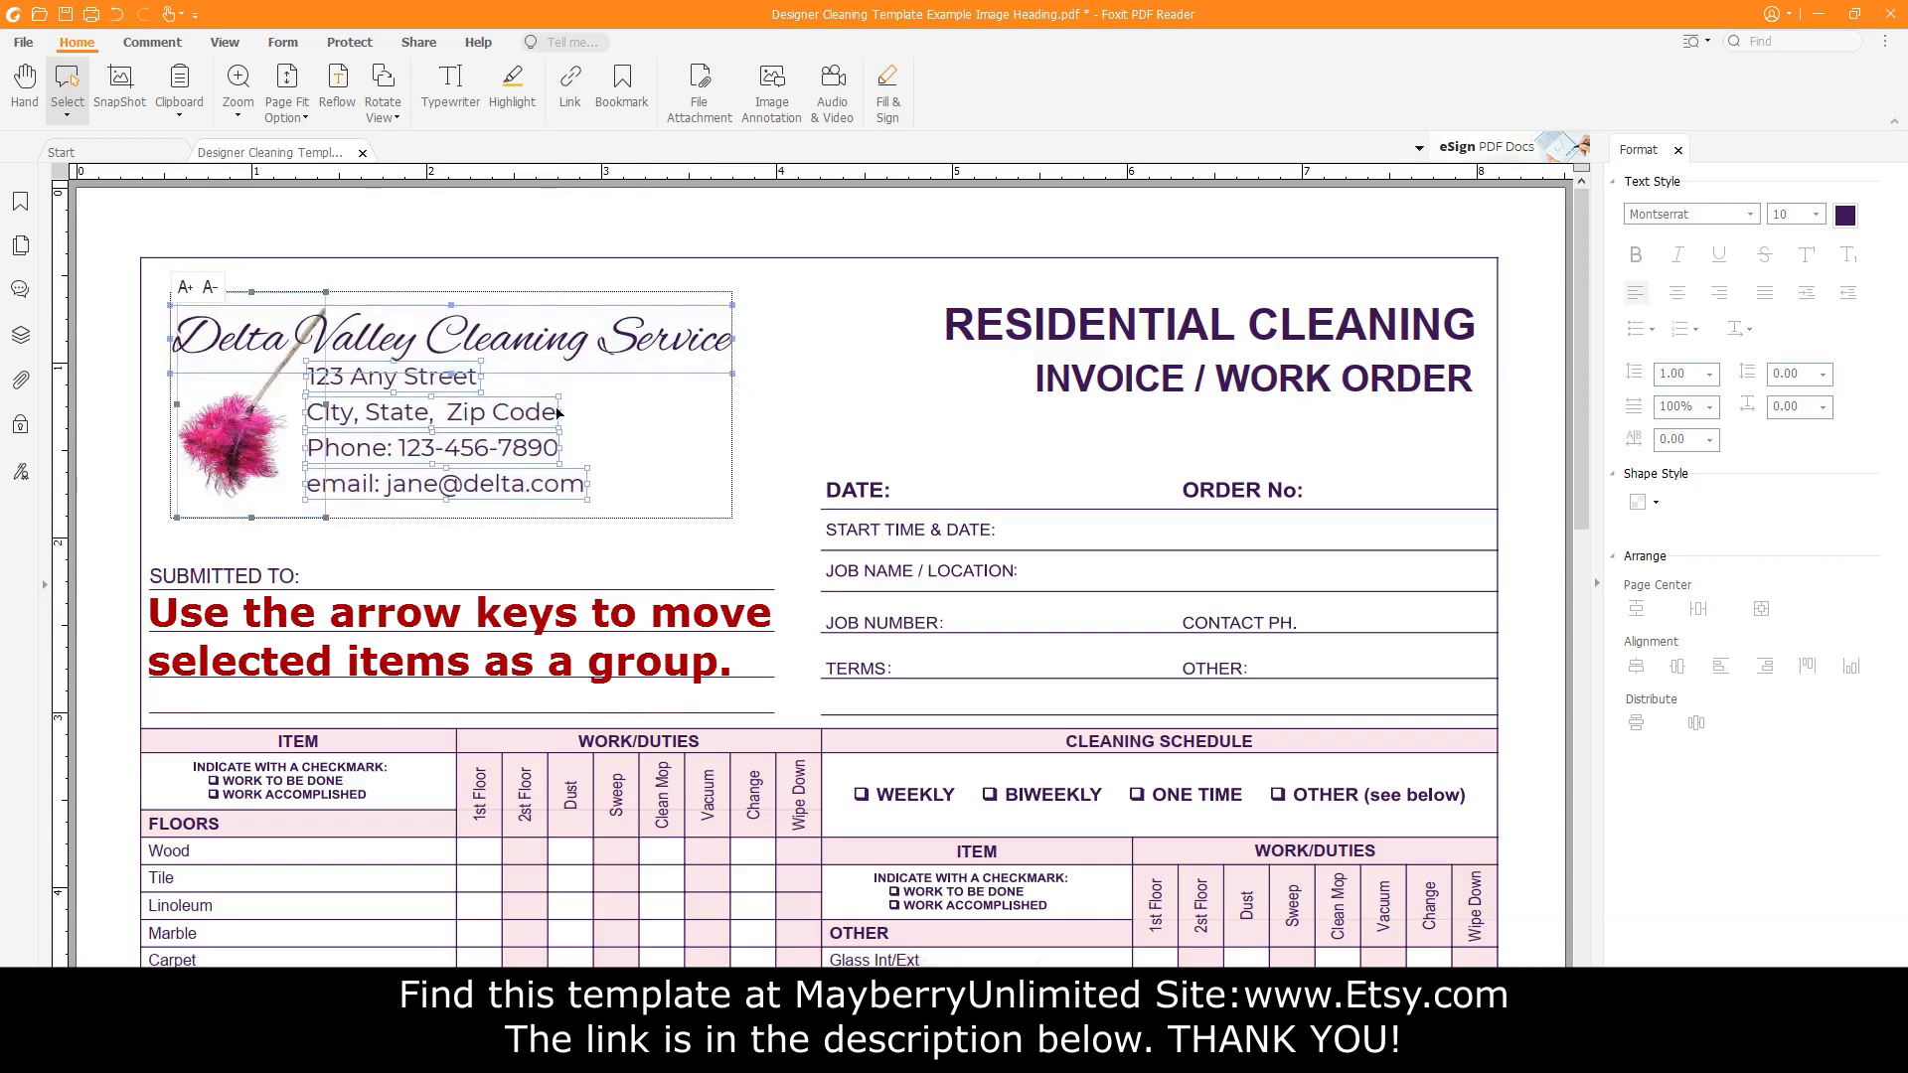
left_click_drag(526, 174, 559, 314)
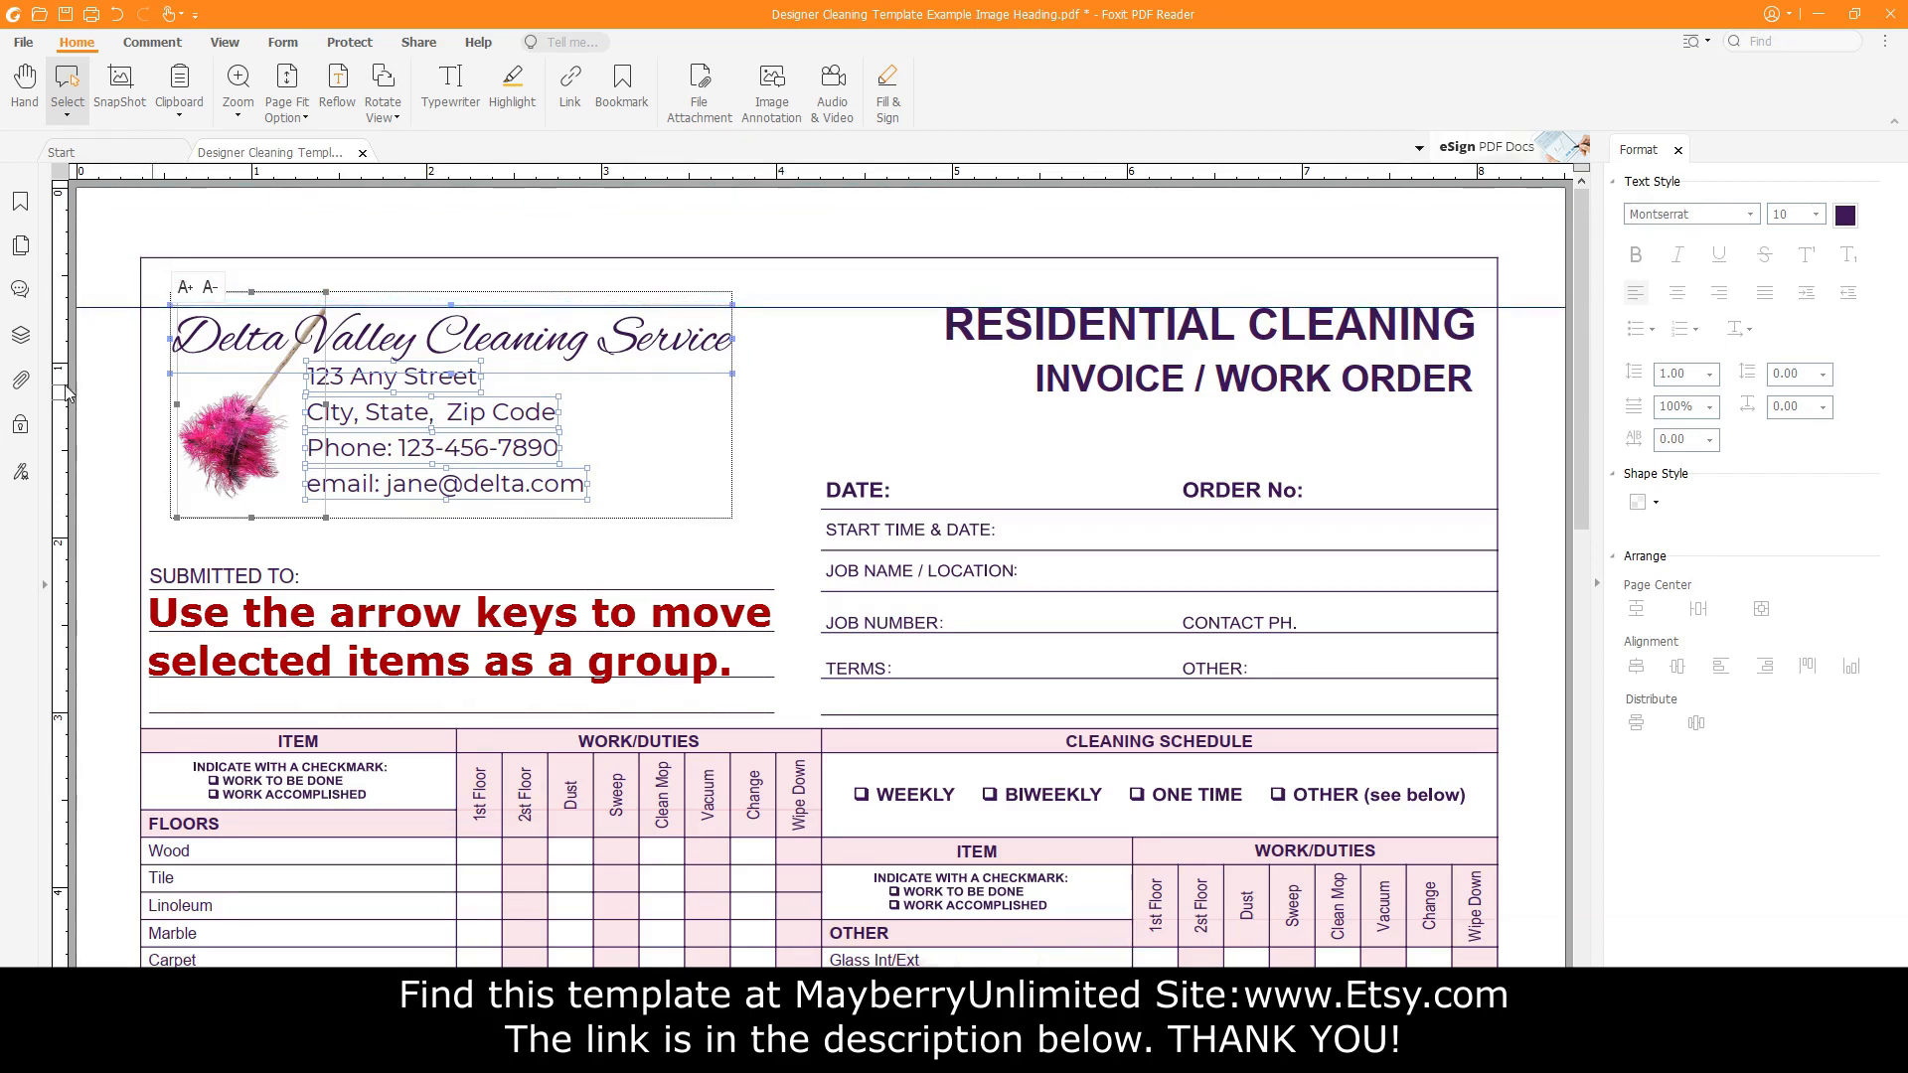
left_click_drag(59, 390, 179, 394)
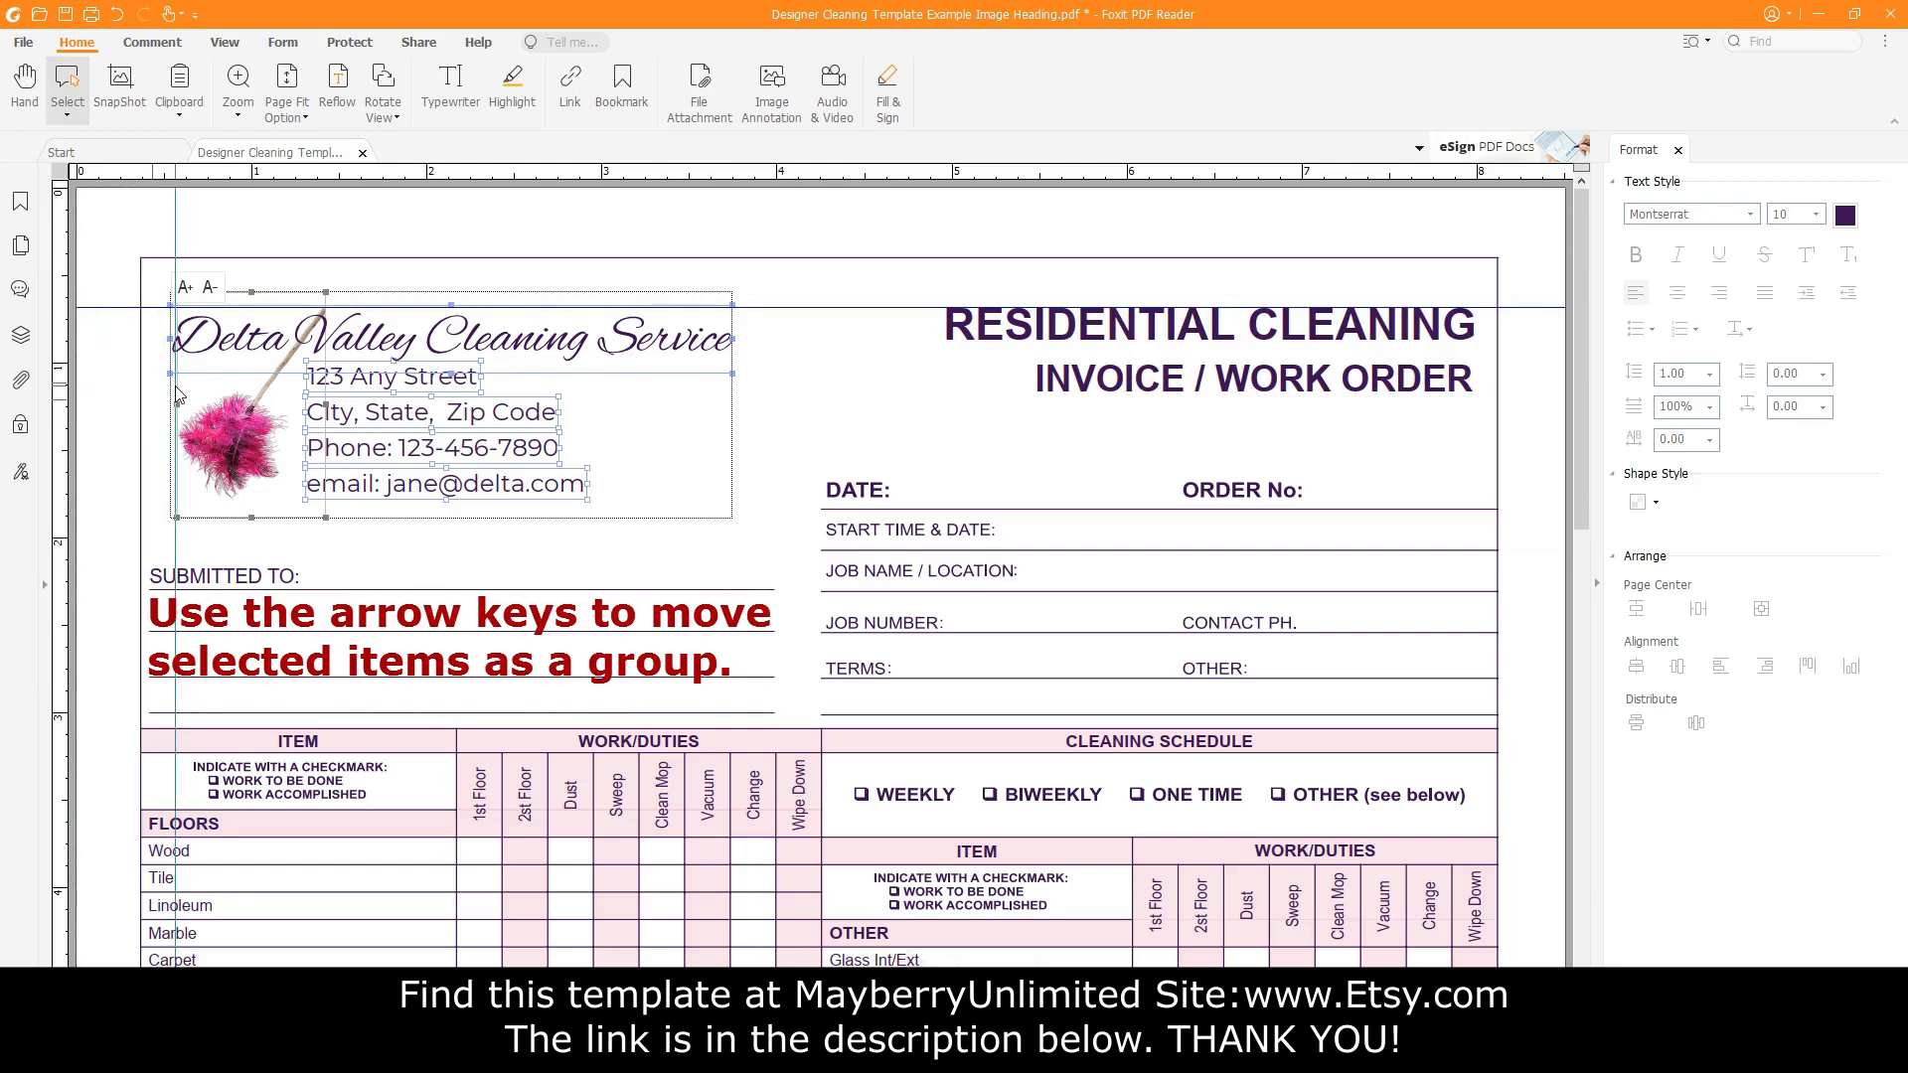
Align the header group to the guides, then remove both guides.
key("Right")
key("Right")
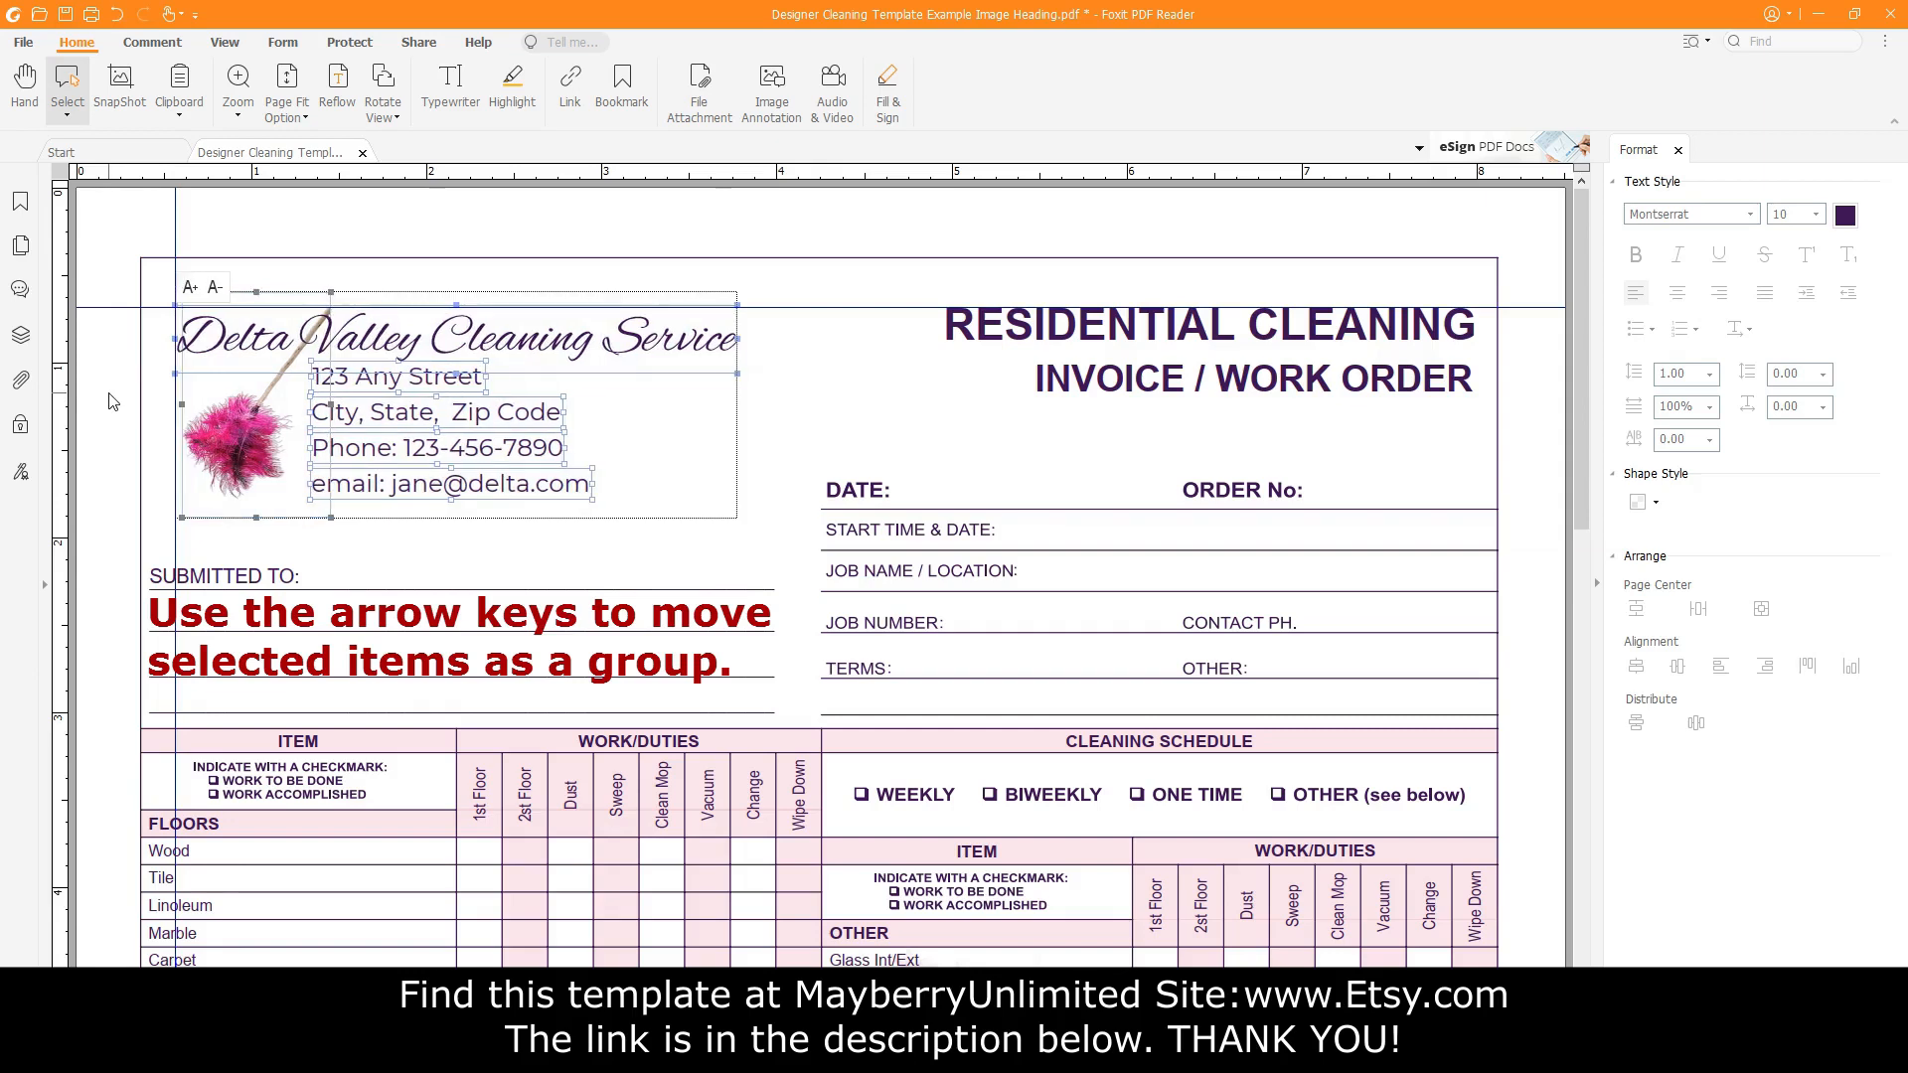
key("Left")
key("Up")
key("Up")
key("Up")
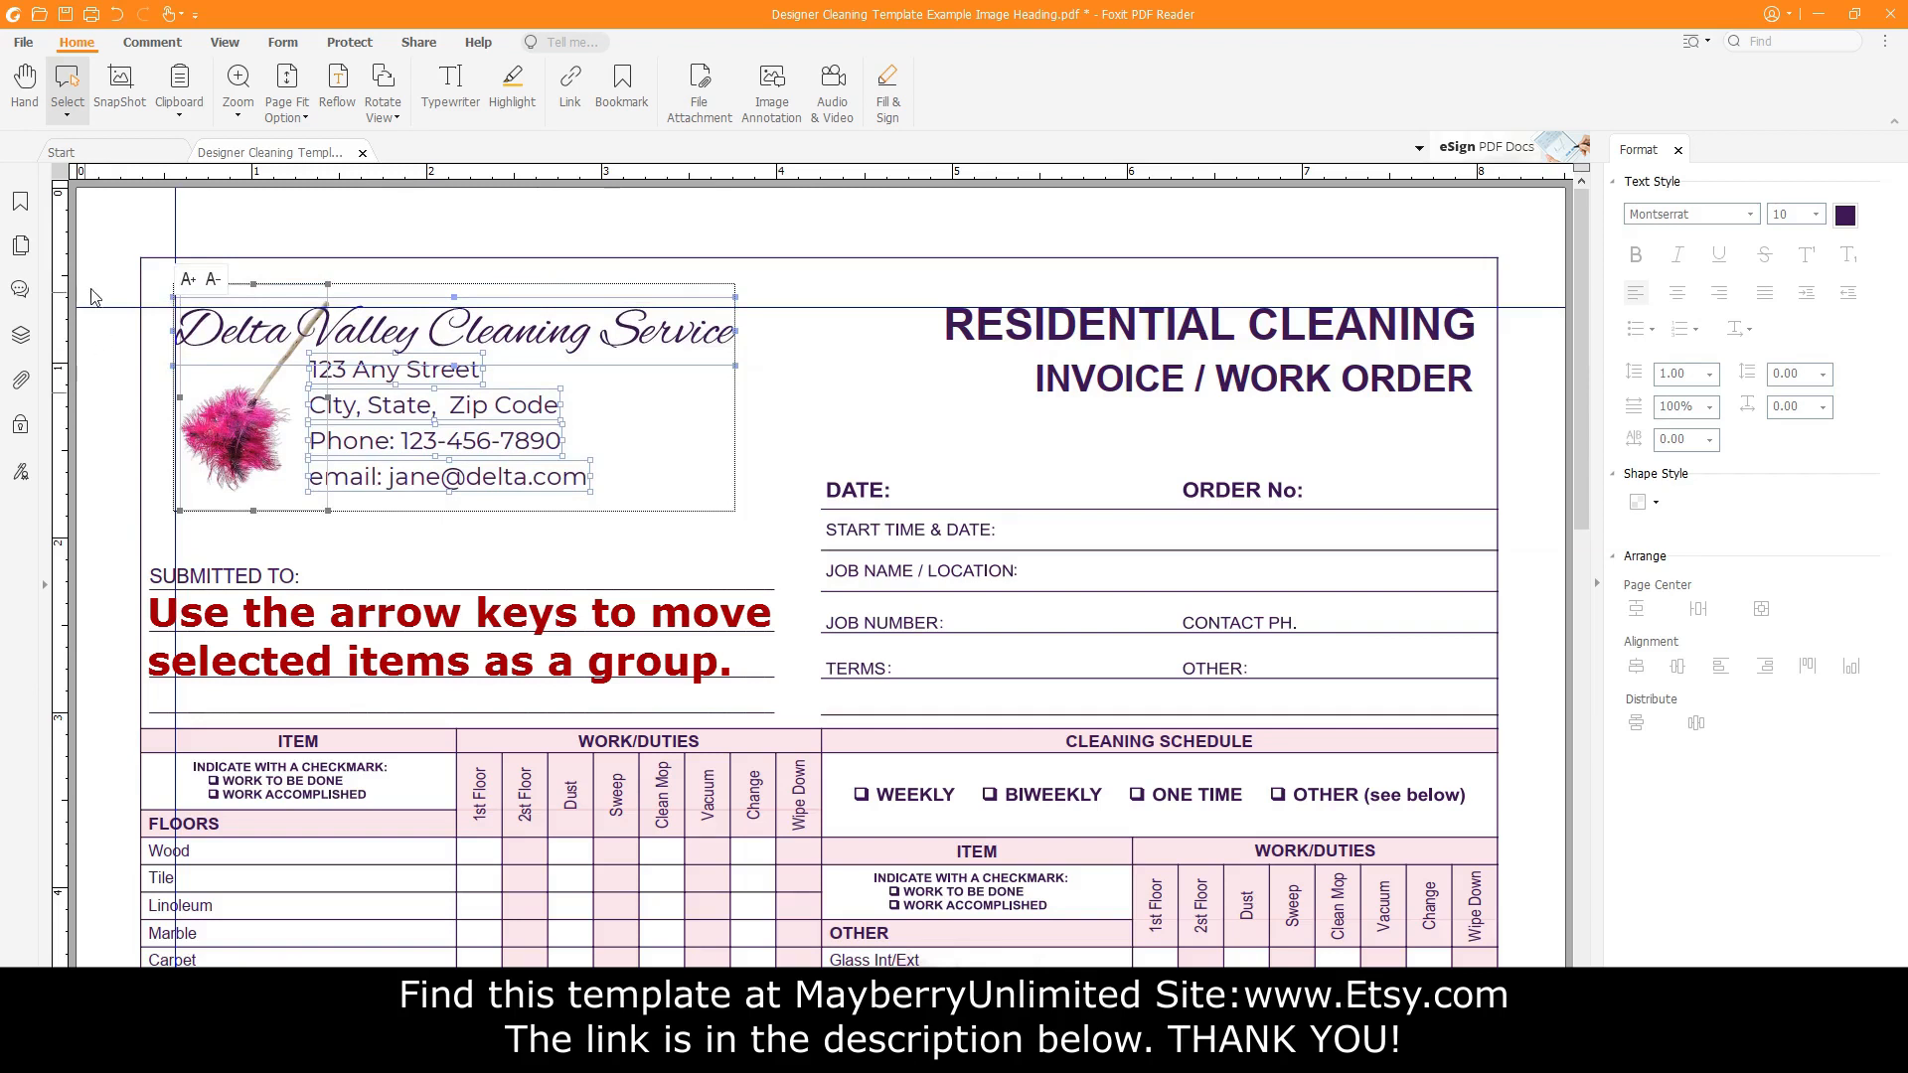
left_click(118, 319)
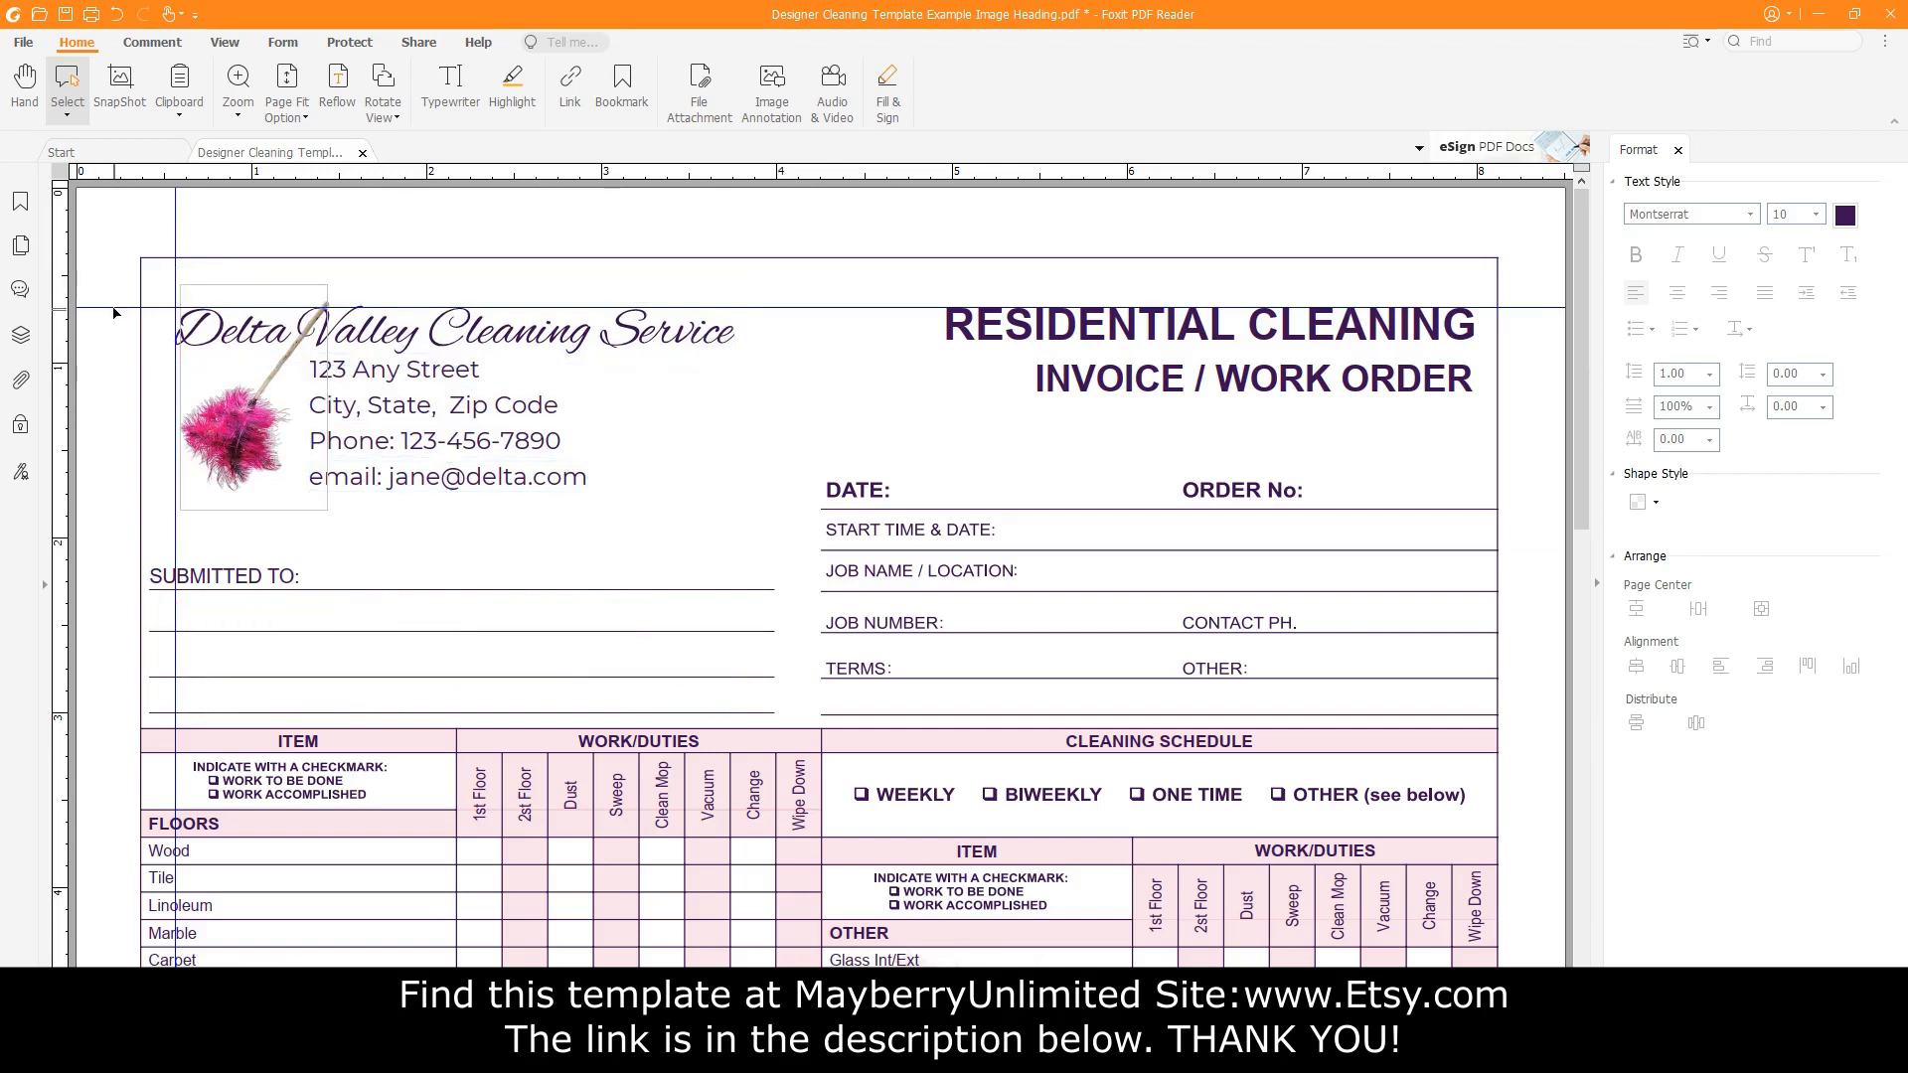
left_click_drag(114, 309, 107, 173)
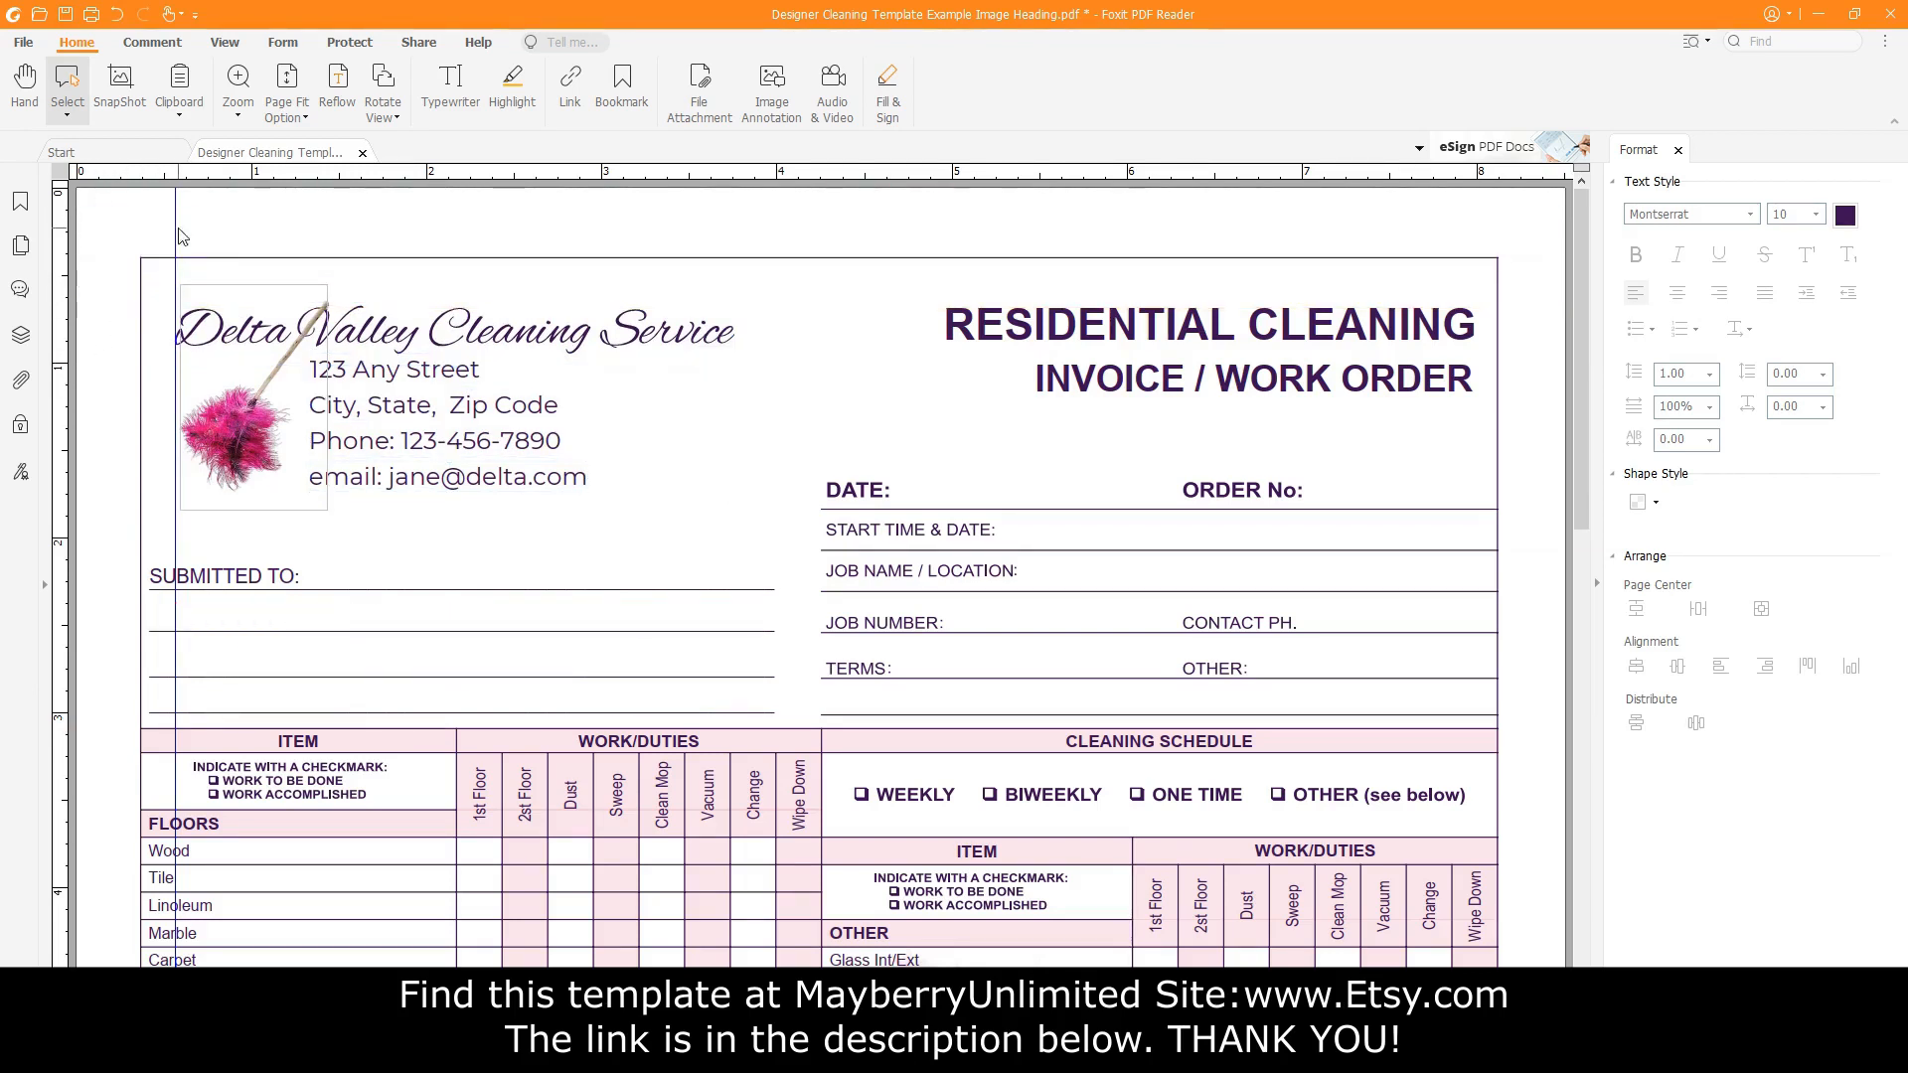
left_click_drag(171, 228, 39, 237)
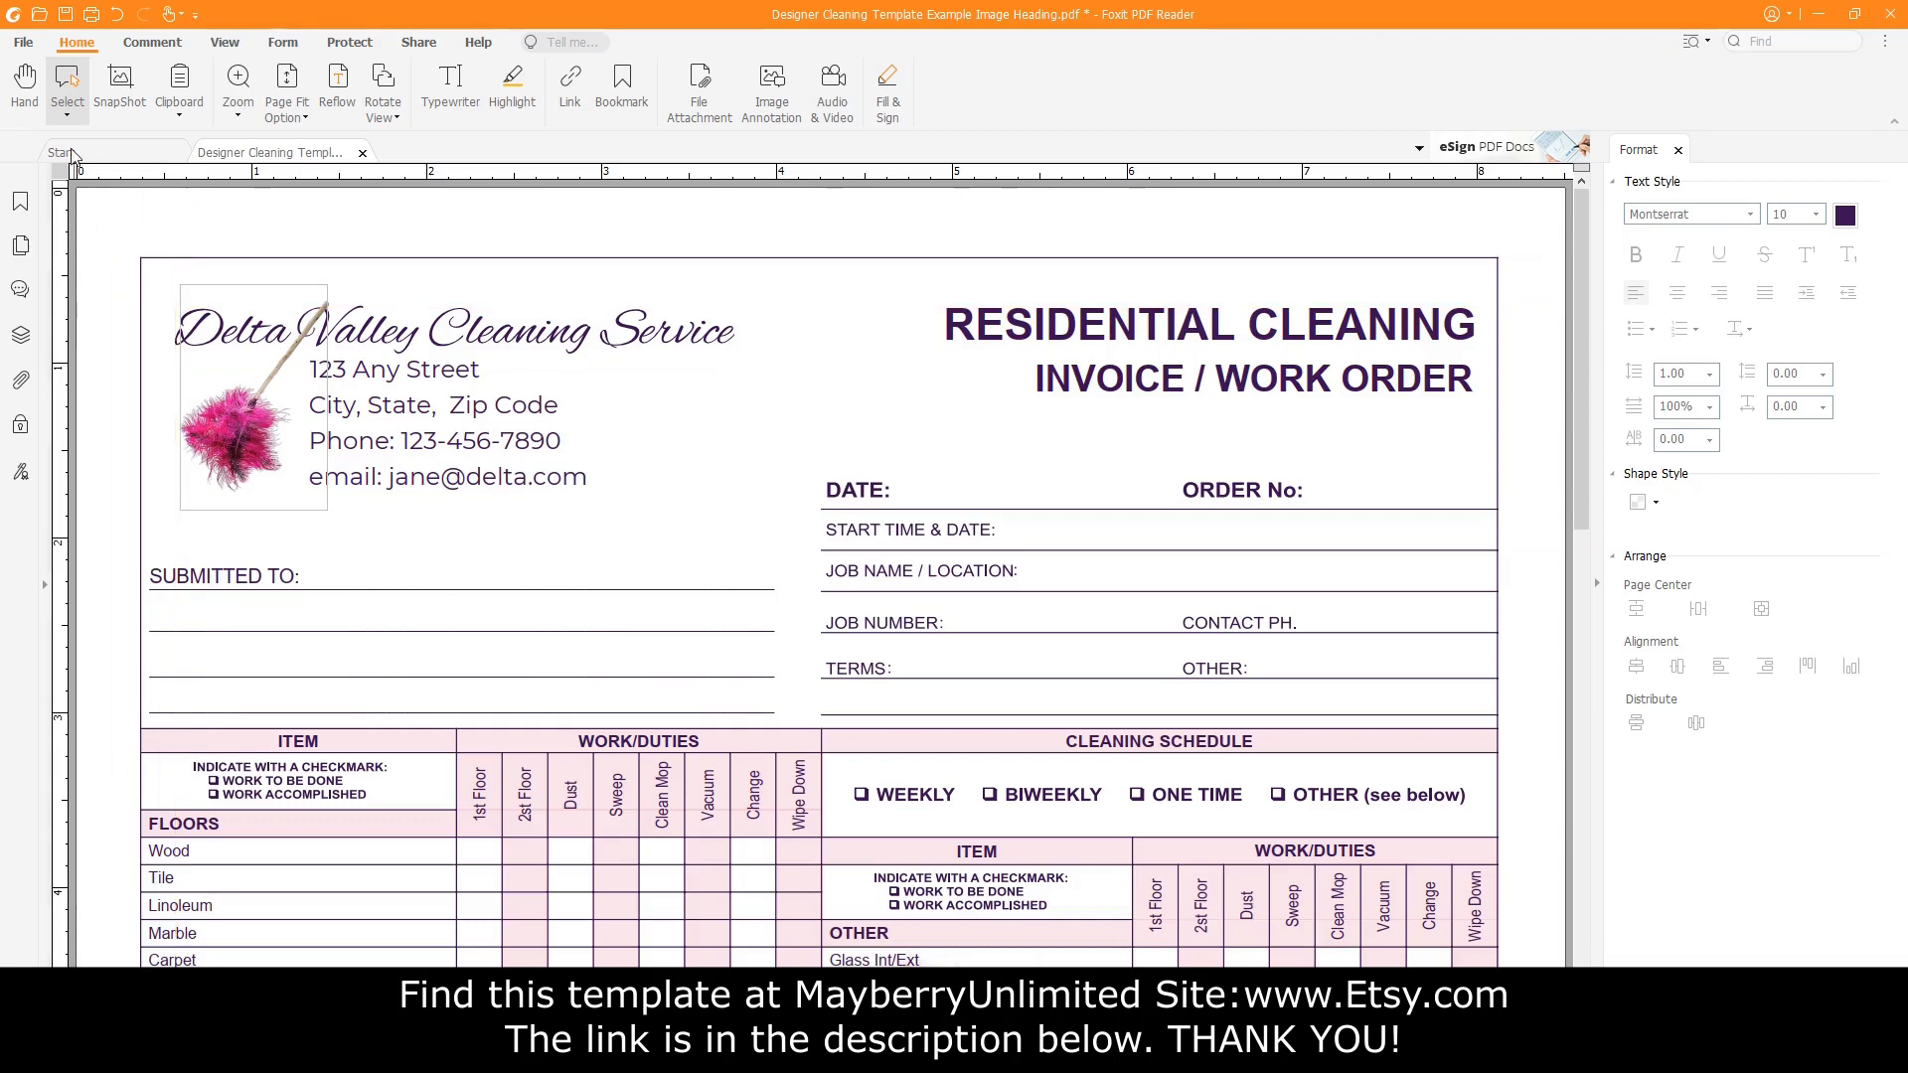